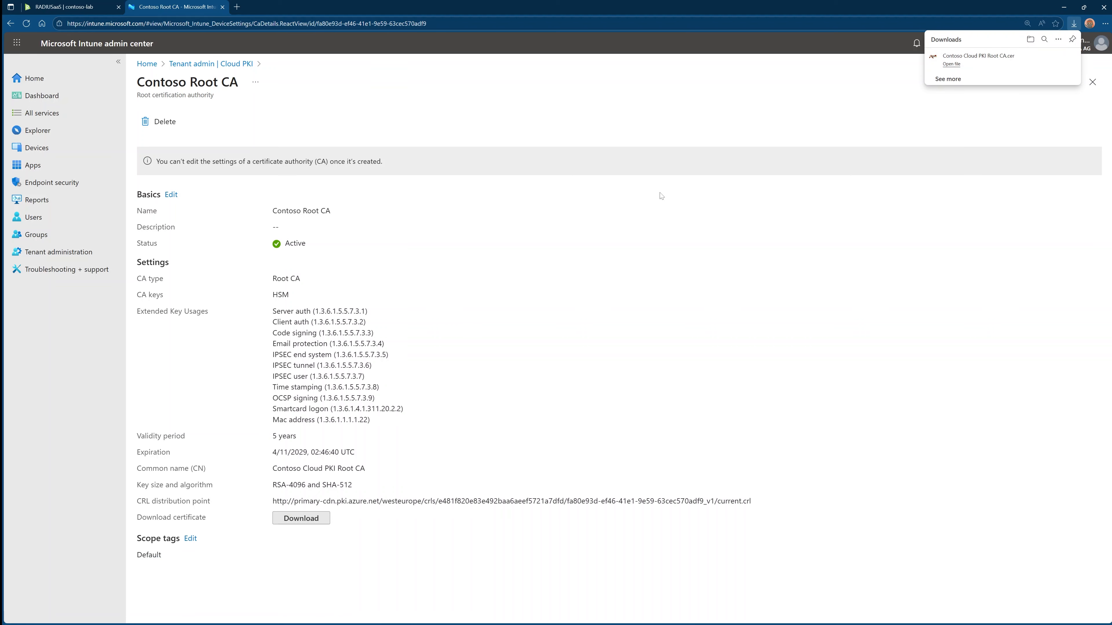
Copy the root CA's CRL distribution point URL into the Notepad notes under "CRL distribution point for Root CA"
left_click_drag(137, 501, 193, 501)
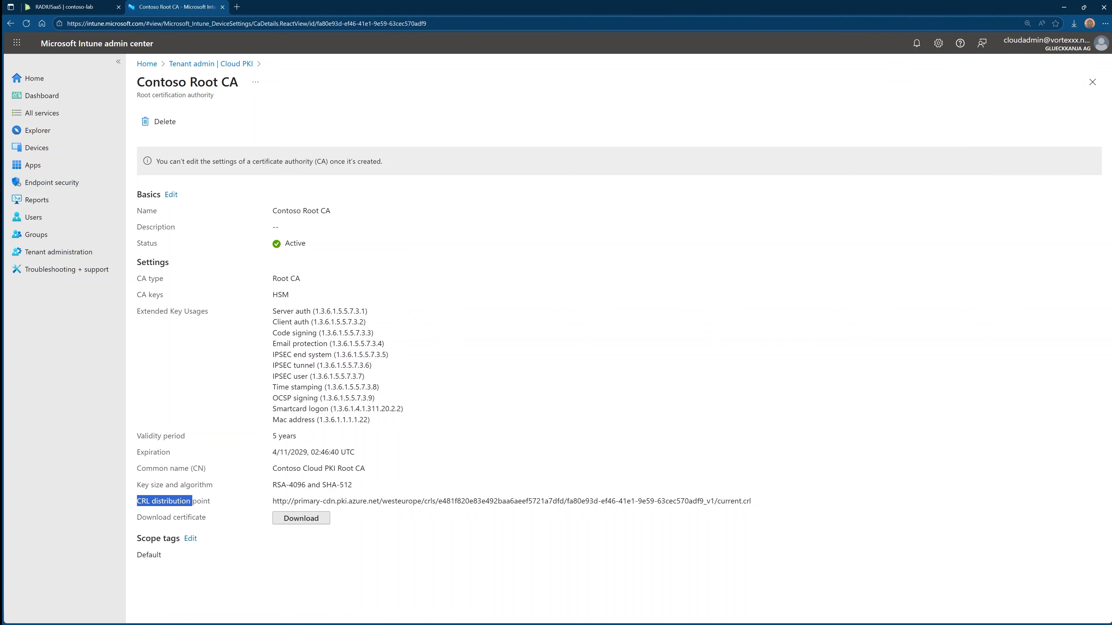
left_click_drag(272, 501, 752, 502)
key("ctrl+c")
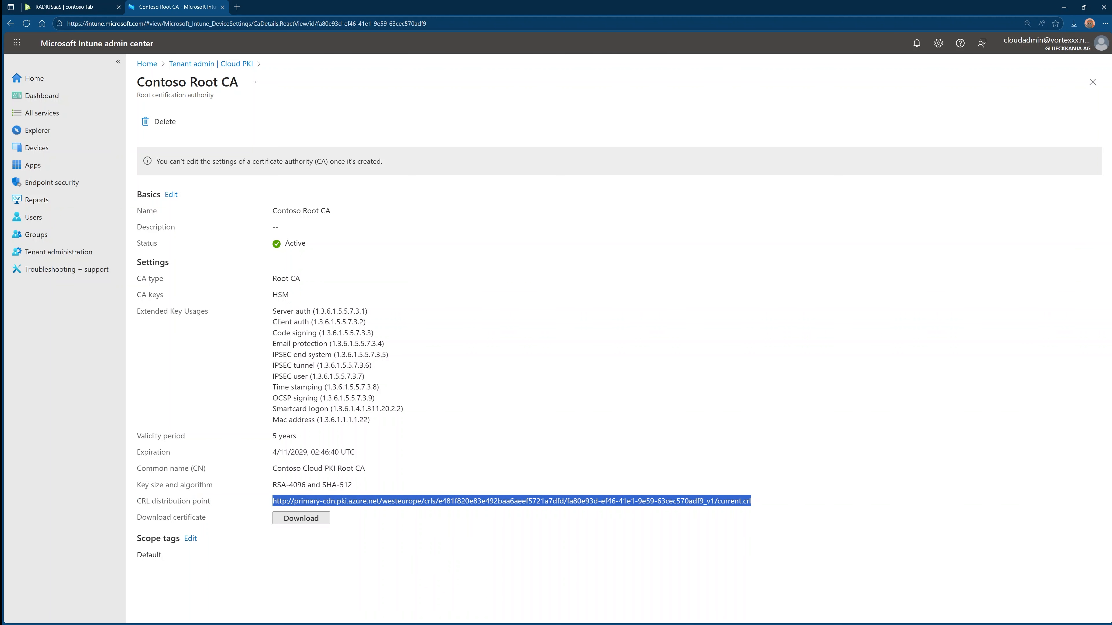
key("alt+Tab")
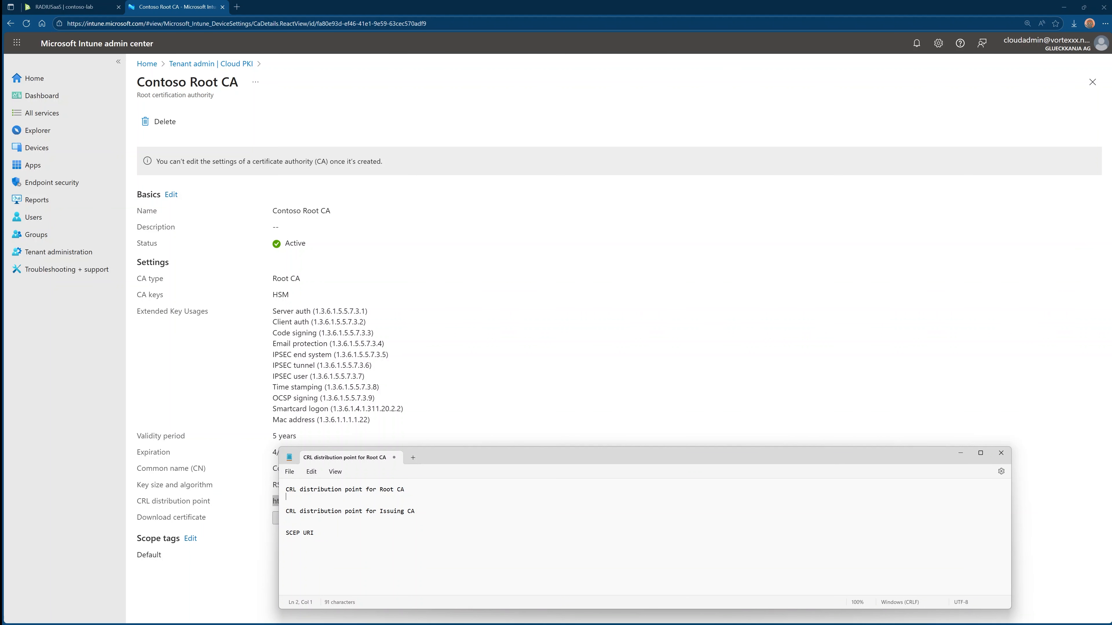
key("ctrl+v")
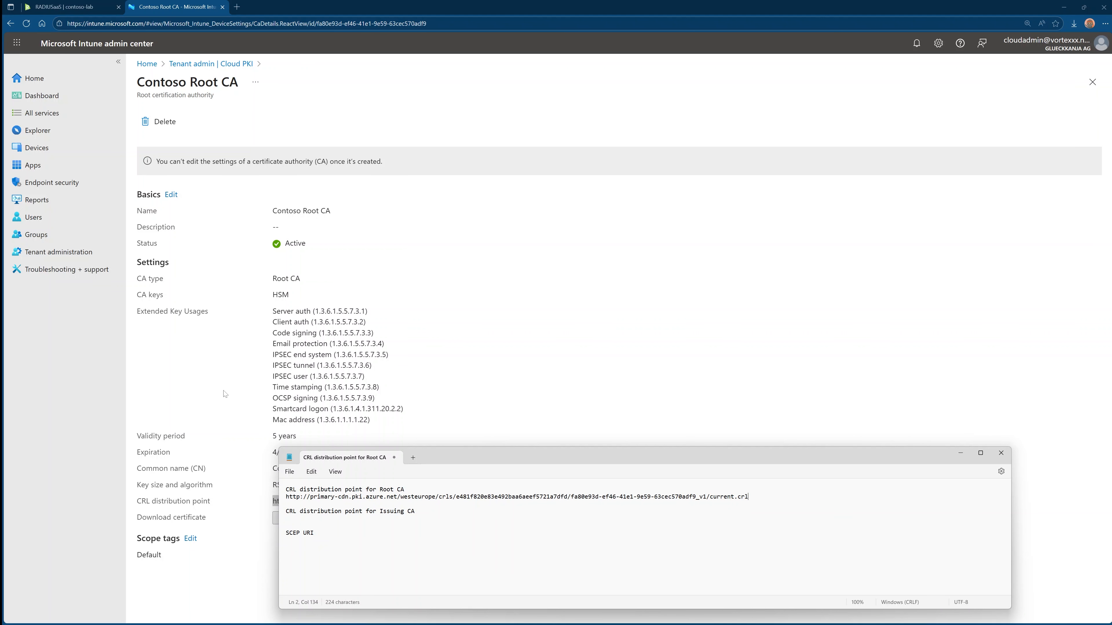
Back in the Intune admin center, open the properties of Contoso Issuing CA from Cloud PKI and download its certificate
key("alt+Tab")
left_click(211, 63)
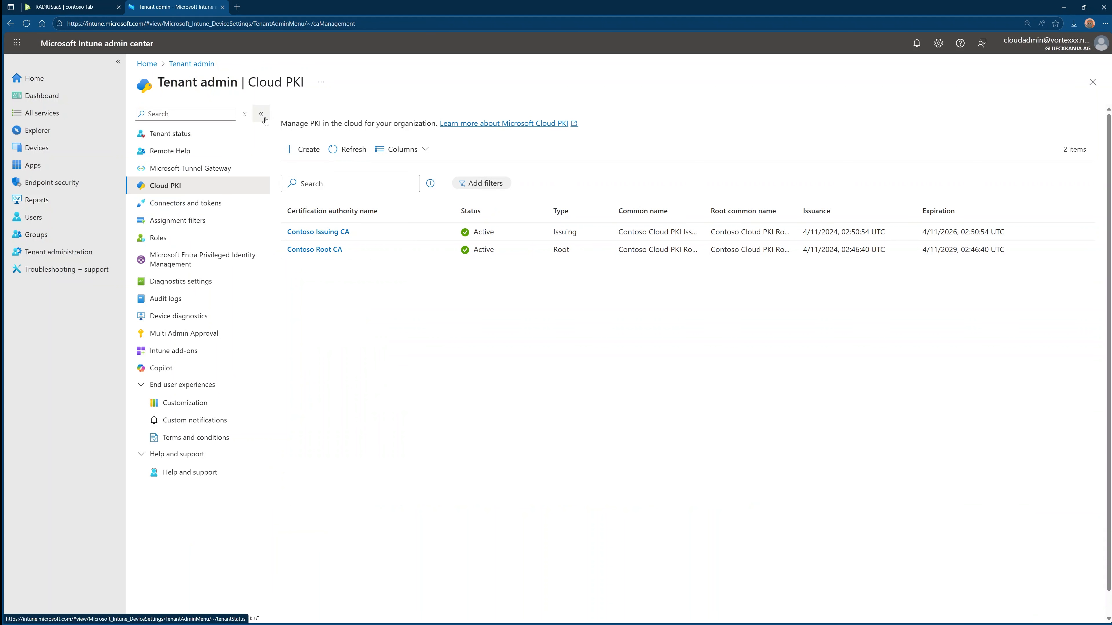
left_click(313, 232)
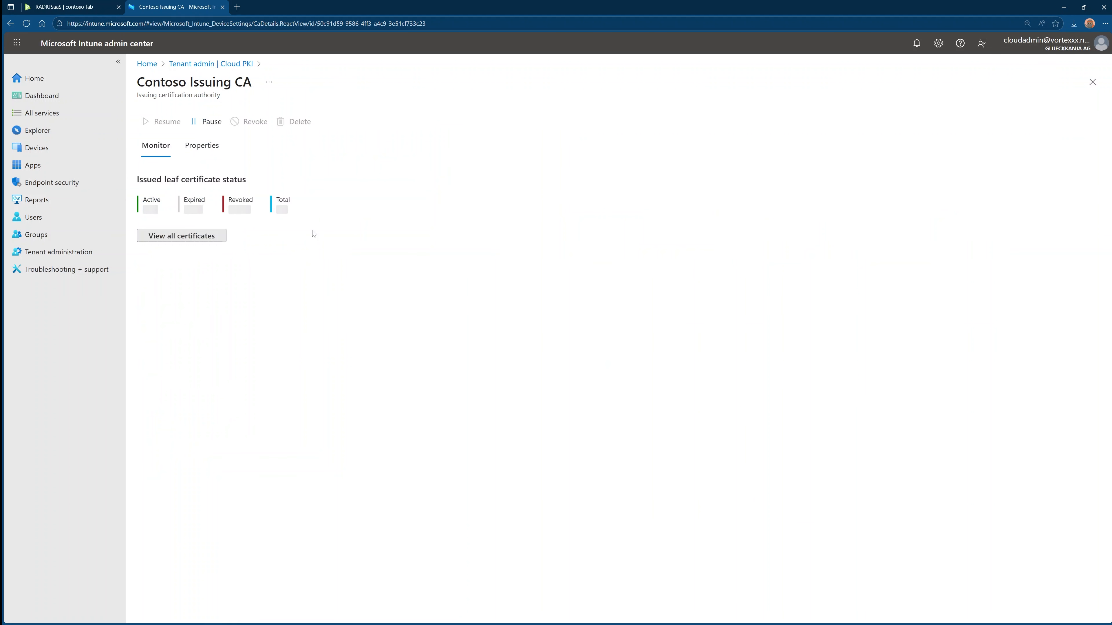
left_click(202, 145)
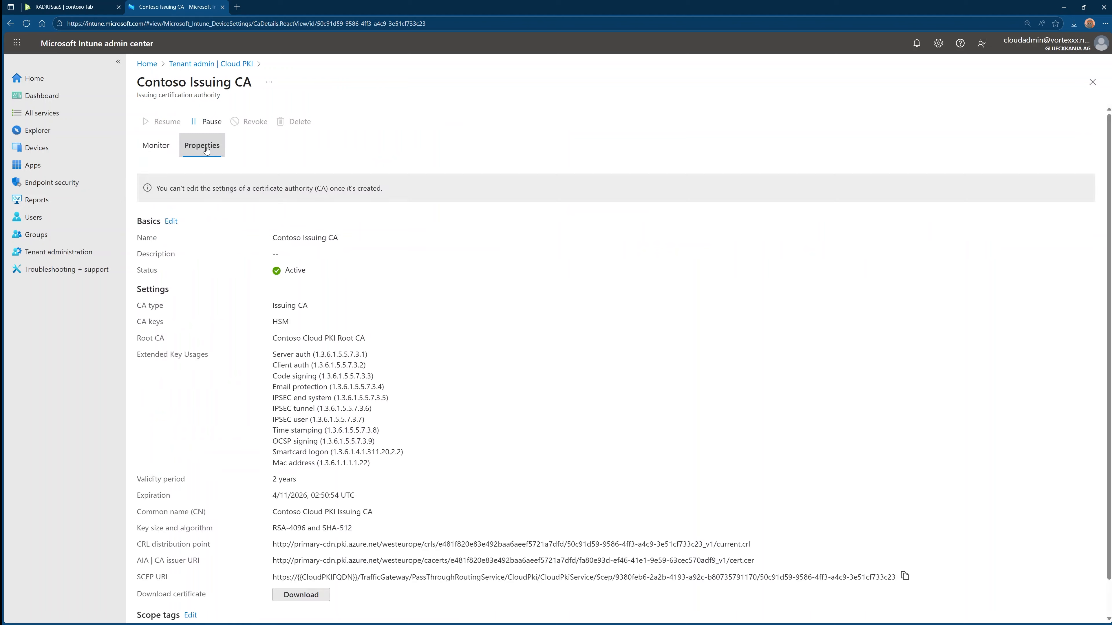
left_click(312, 594)
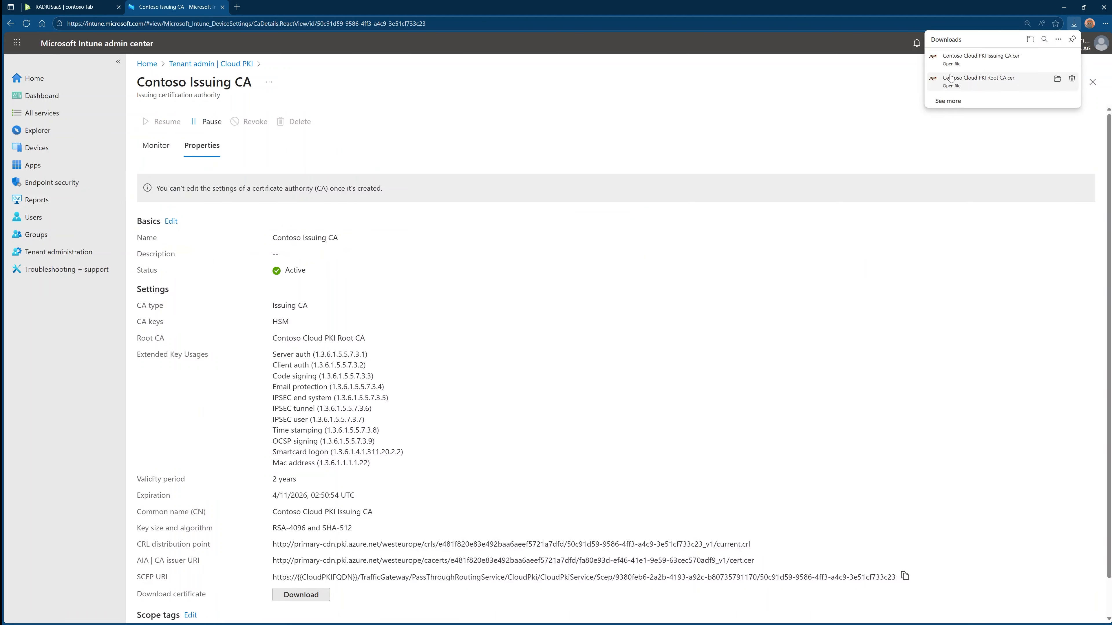
Copy the issuing CA's CRL distribution point URL into the Notepad notes under "CRL distribution point for Issuing CA"
left_click_drag(137, 545, 750, 547)
left_click(271, 547)
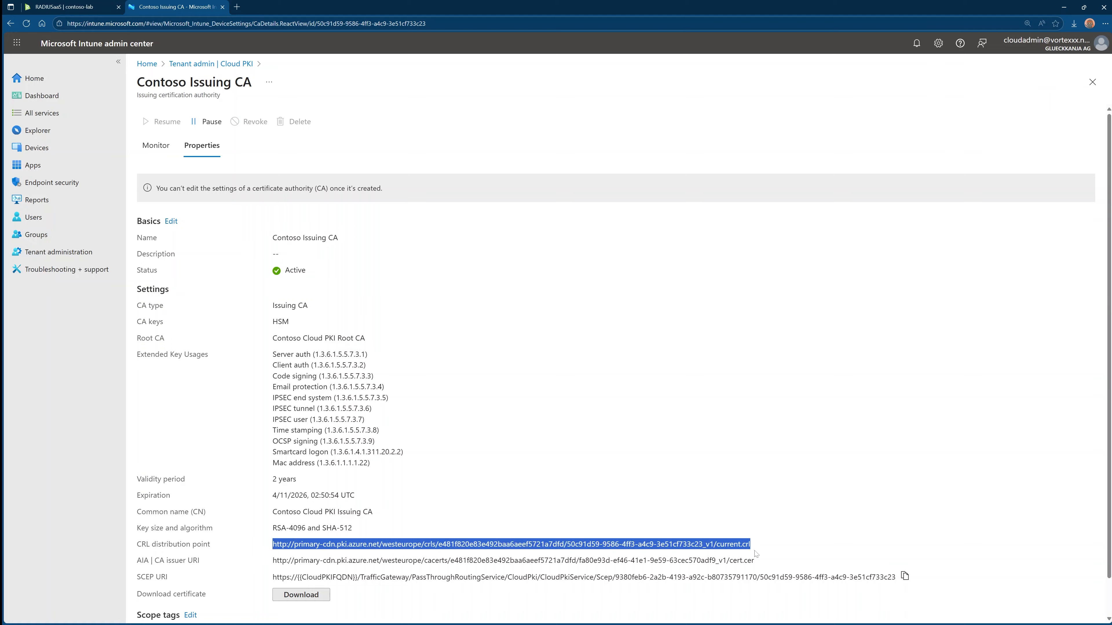
key("alt+Tab")
key("ctrl+v")
Copy the issuing CA's SCEP URI from Intune into the Notepad notes under "SCEP URI"
key("alt+Tab")
left_click_drag(136, 577, 167, 577)
left_click(905, 576)
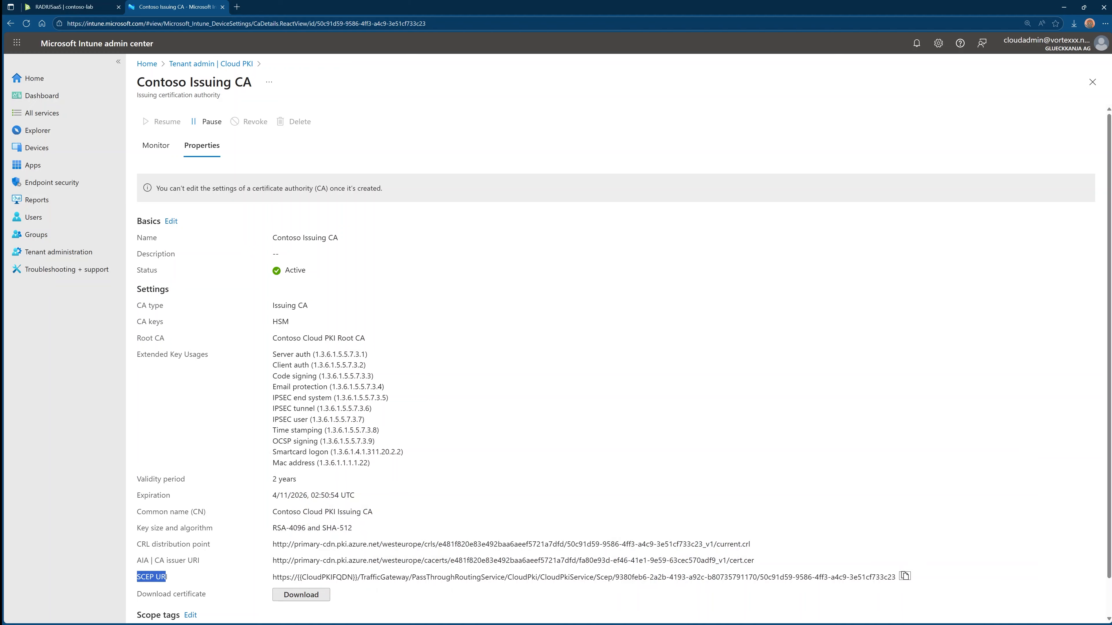
key("alt+Tab")
key("ctrl+v")
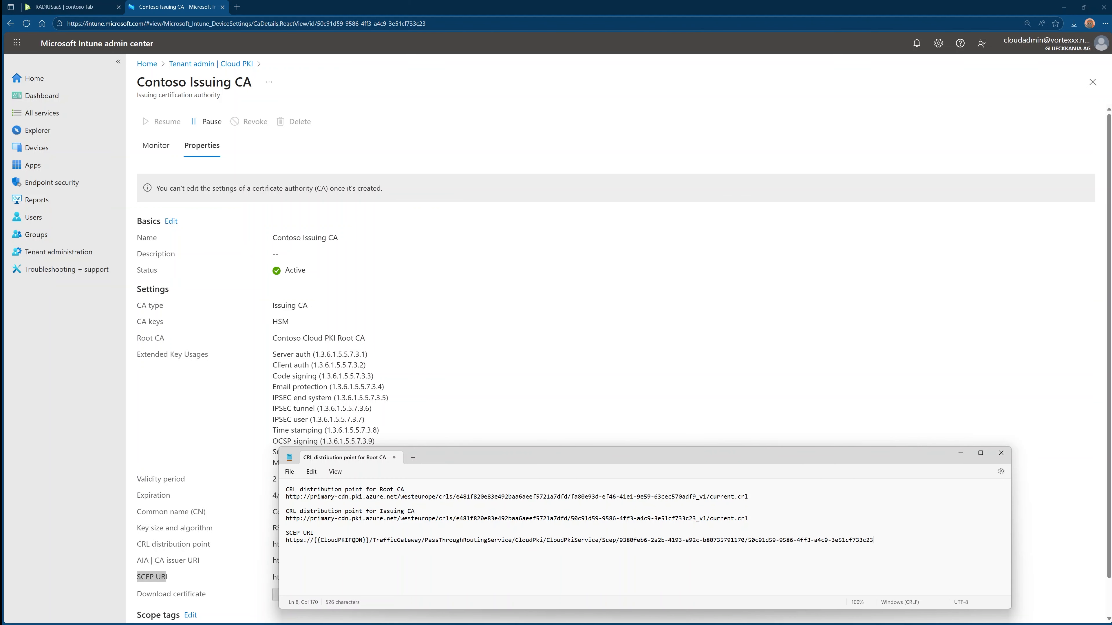
In RADIUSaaS, start adding a trusted certificate for client authentication by uploading Contoso Cloud PKI Root CA.cer
key("alt+Tab")
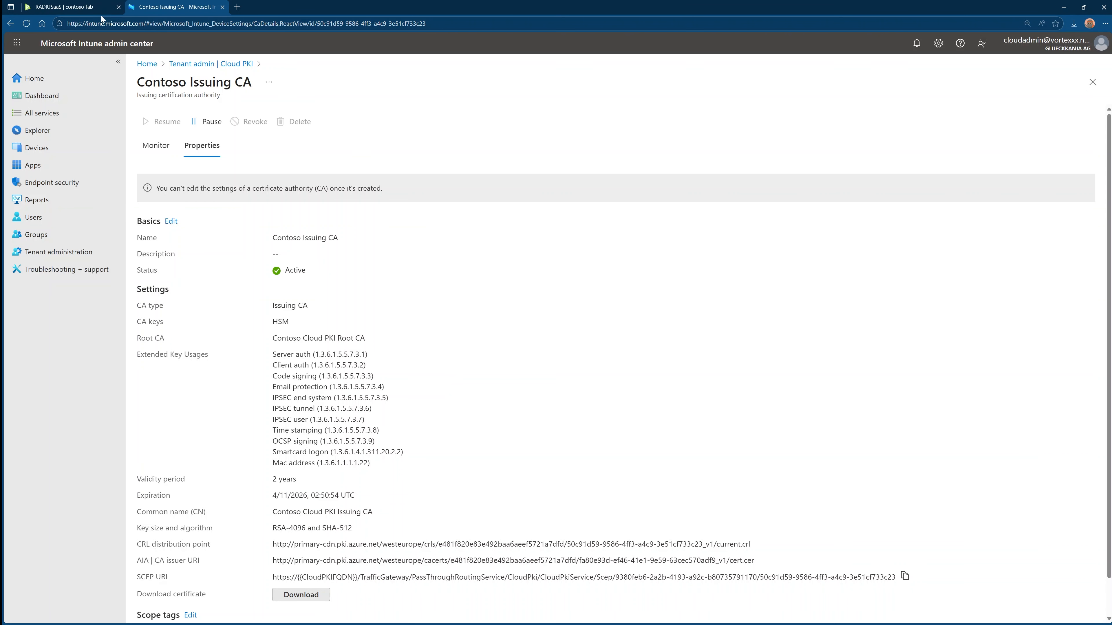
left_click(94, 9)
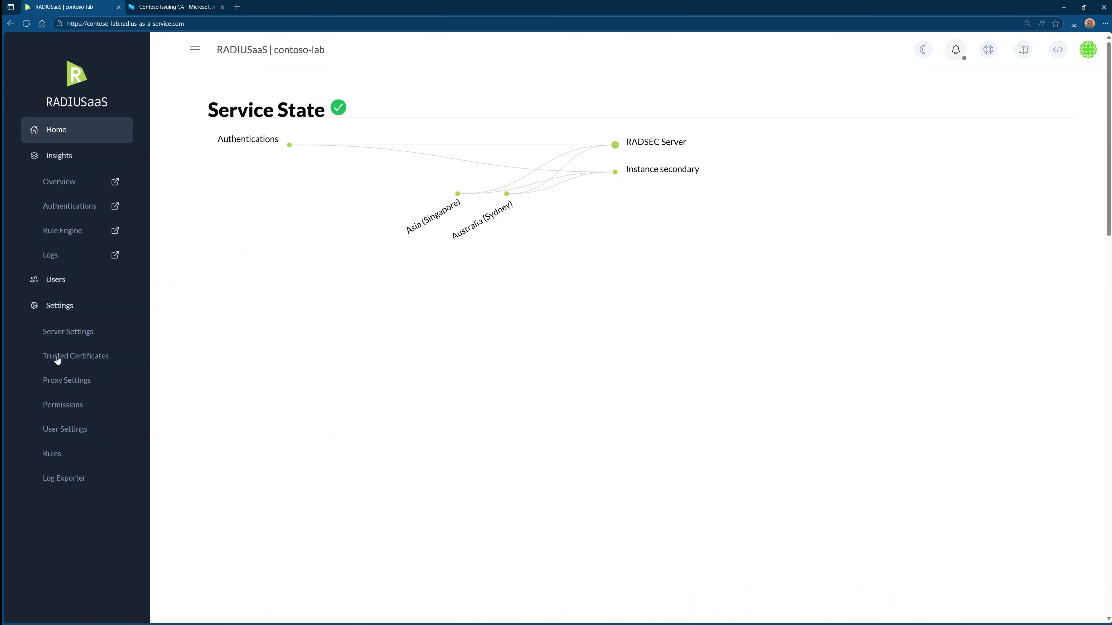
left_click(105, 360)
left_click(271, 153)
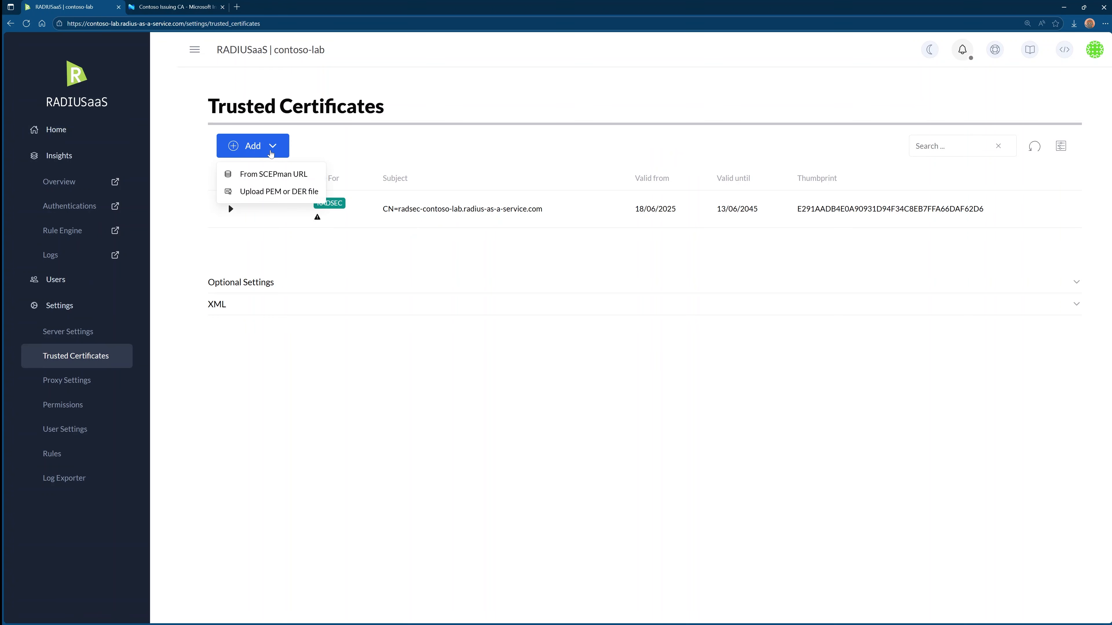
left_click(273, 194)
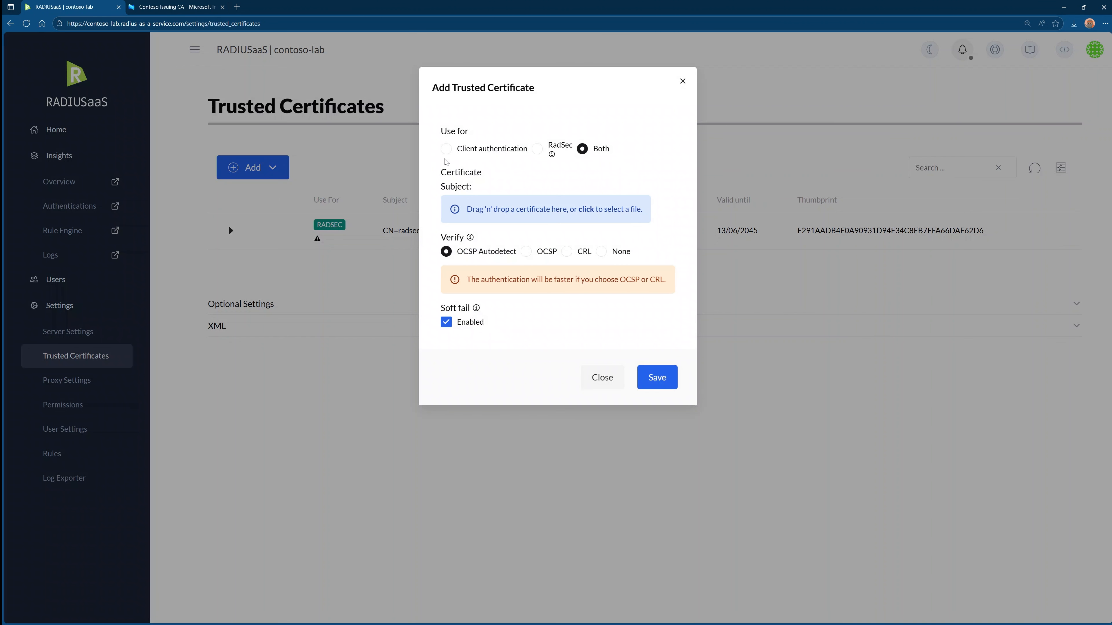
left_click(446, 149)
left_click(511, 212)
left_click(205, 76)
left_click(451, 235)
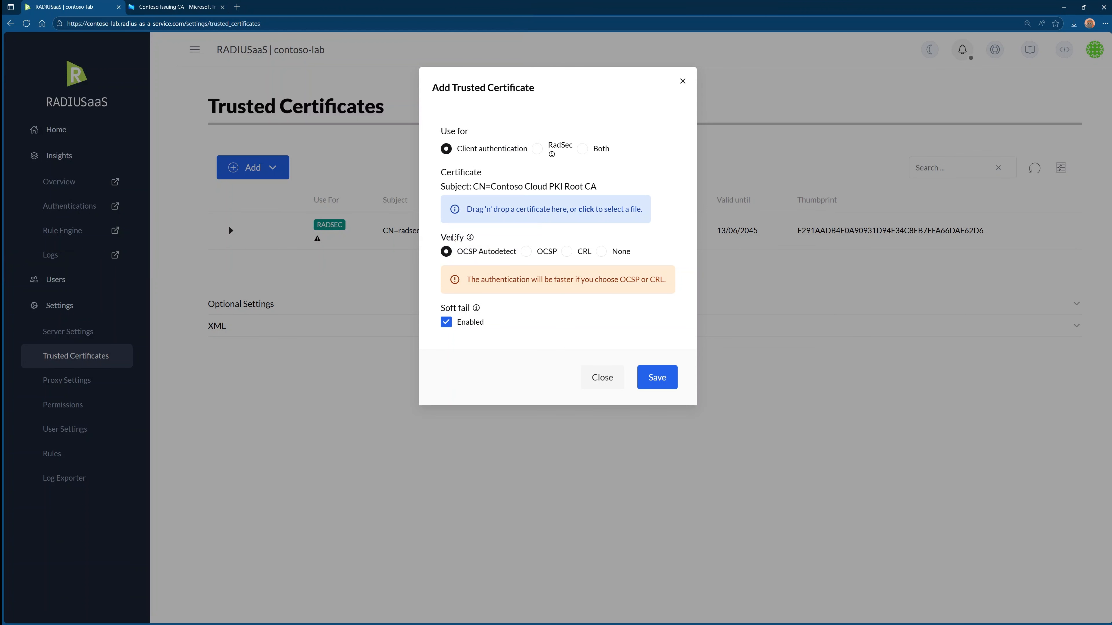
Verify the root certificate by CRL with DER encoding, enter the root CA's CRL distribution point from the notes, and save
left_click(565, 252)
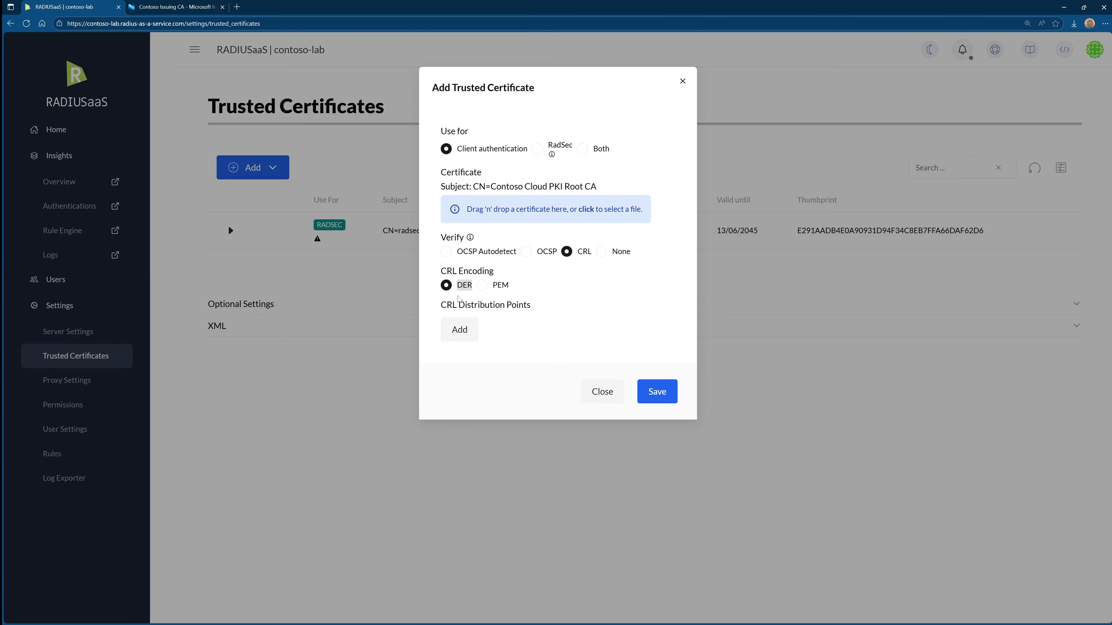
left_click(456, 329)
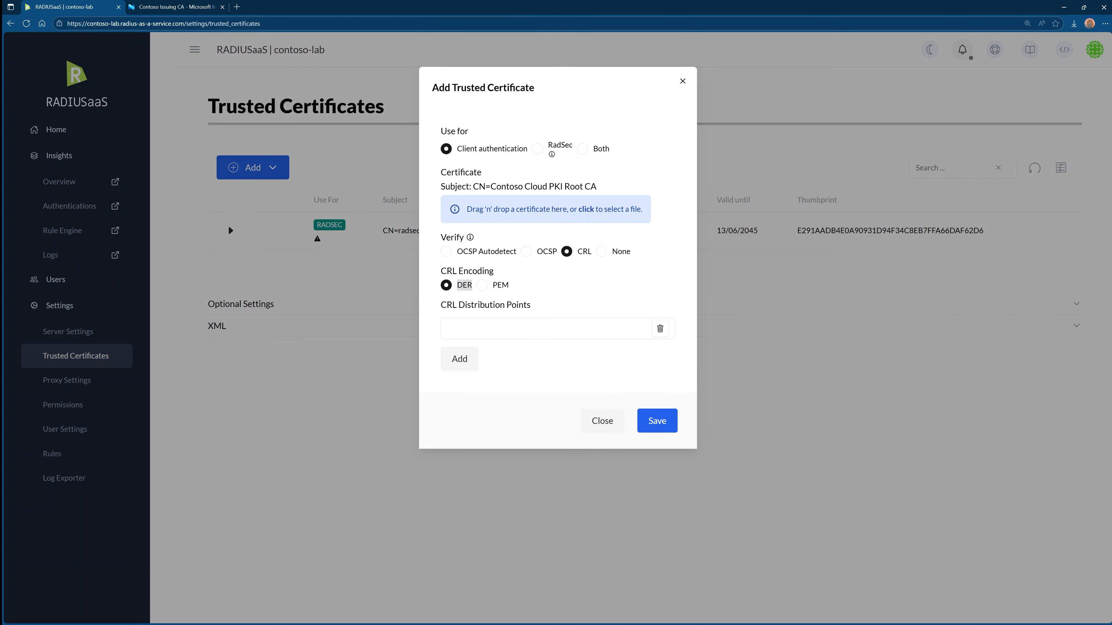
key("alt+Tab")
left_click_drag(748, 496, 285, 496)
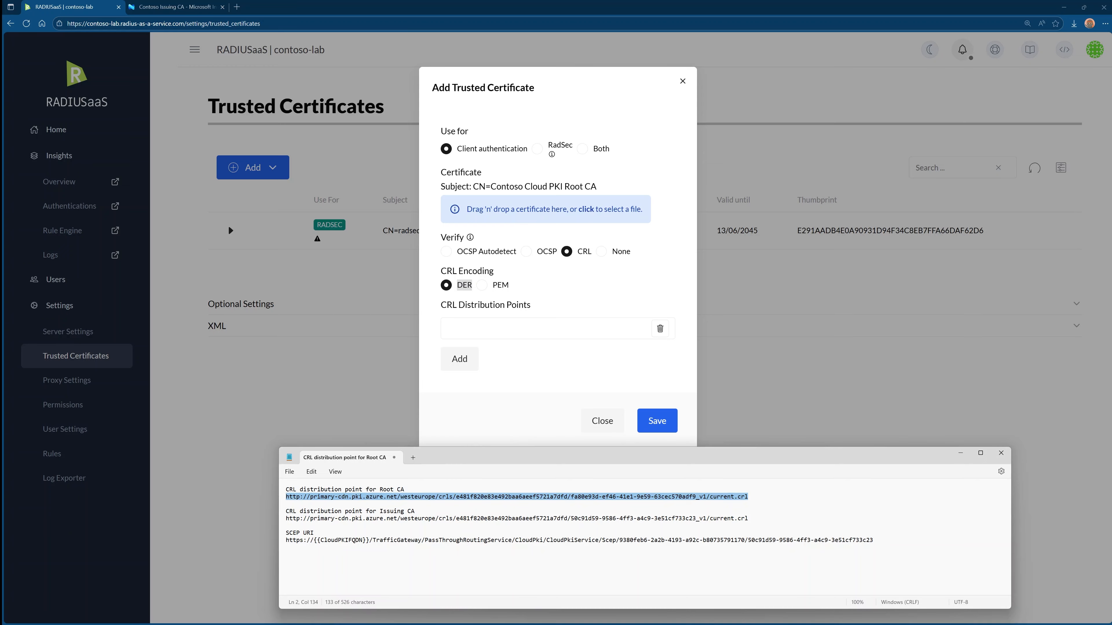
key("alt+Tab")
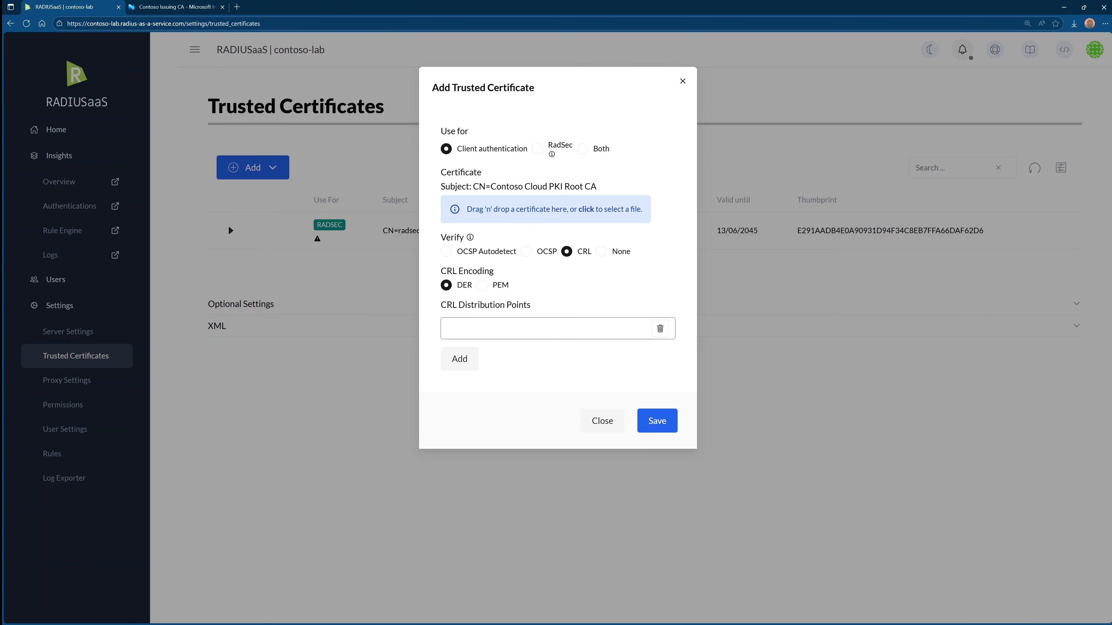
key("ctrl+v")
left_click(658, 421)
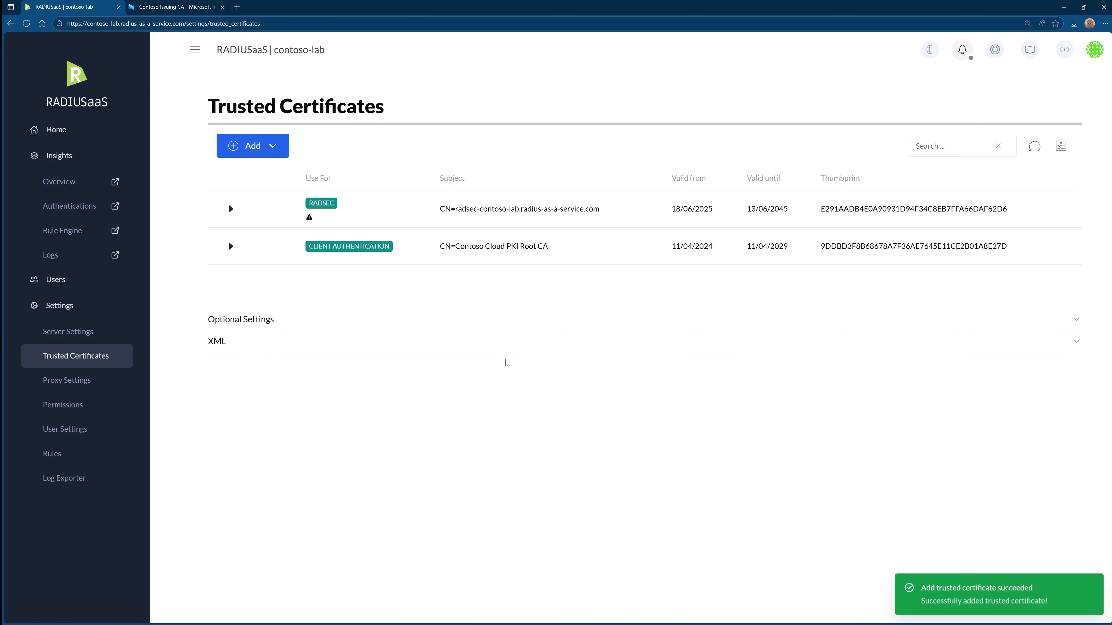
Start adding another trusted certificate for client authentication by uploading Contoso Cloud PKI Issuing CA.cer
left_click(271, 147)
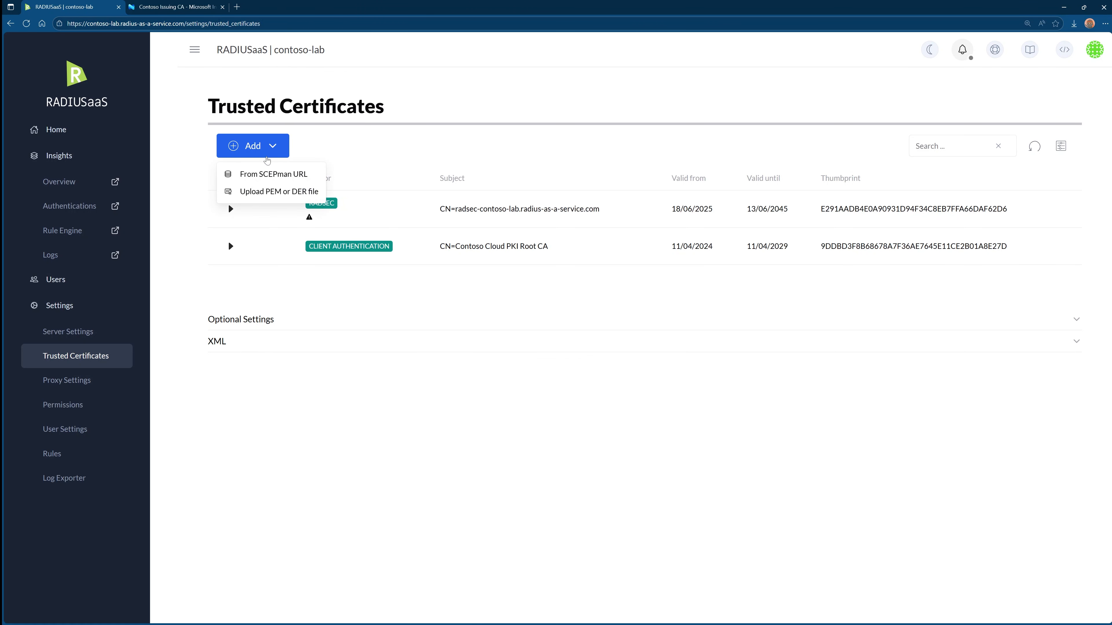
left_click(261, 192)
left_click(446, 151)
left_click(497, 213)
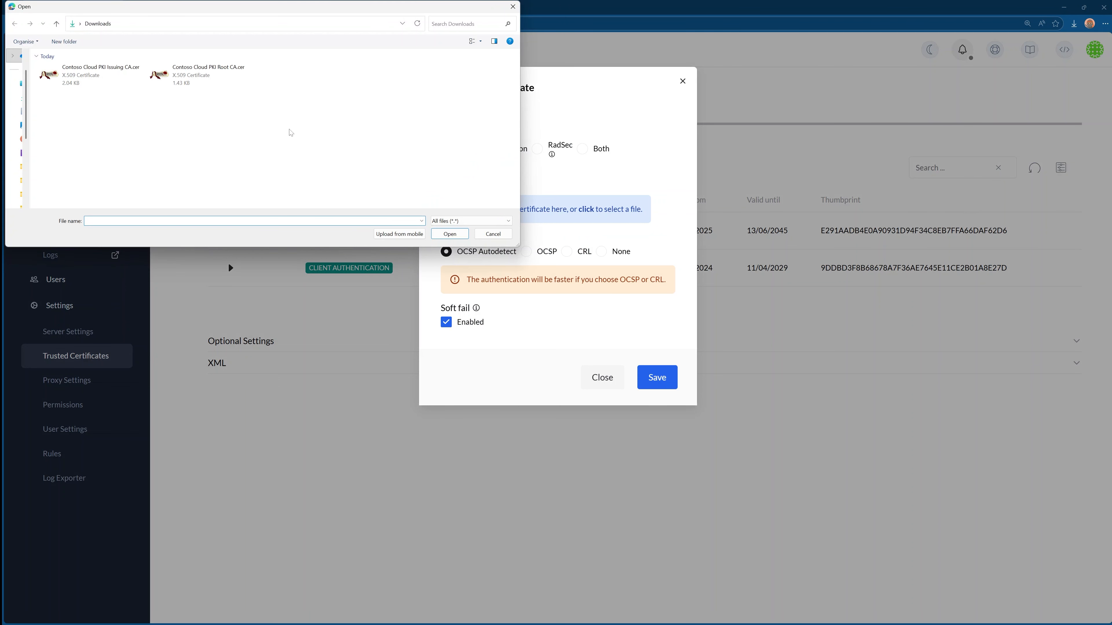
left_click(90, 81)
left_click(449, 234)
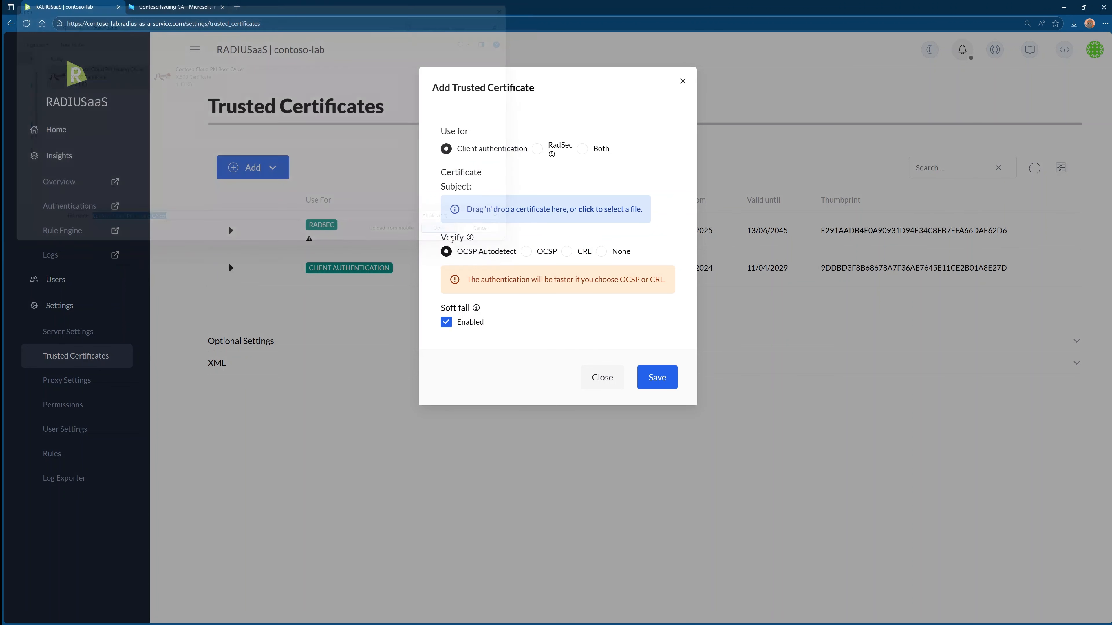
Verify the issuing certificate by CRL with DER encoding, enter the issuing CA's CRL distribution point from the notes, and save
left_click(567, 252)
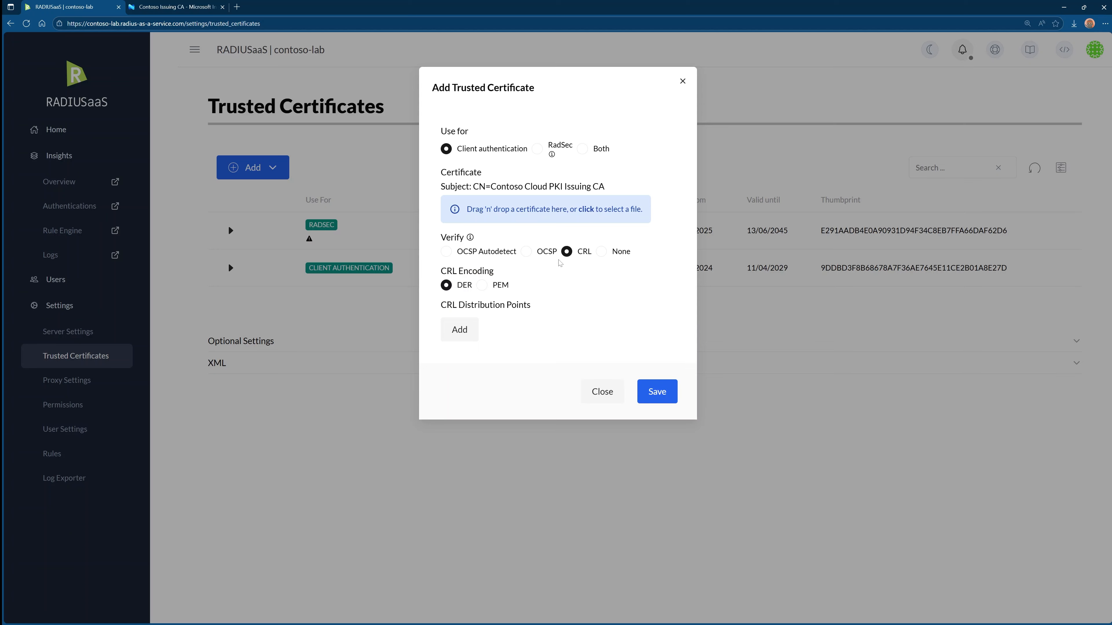
left_click_drag(474, 287, 456, 286)
left_click(454, 331)
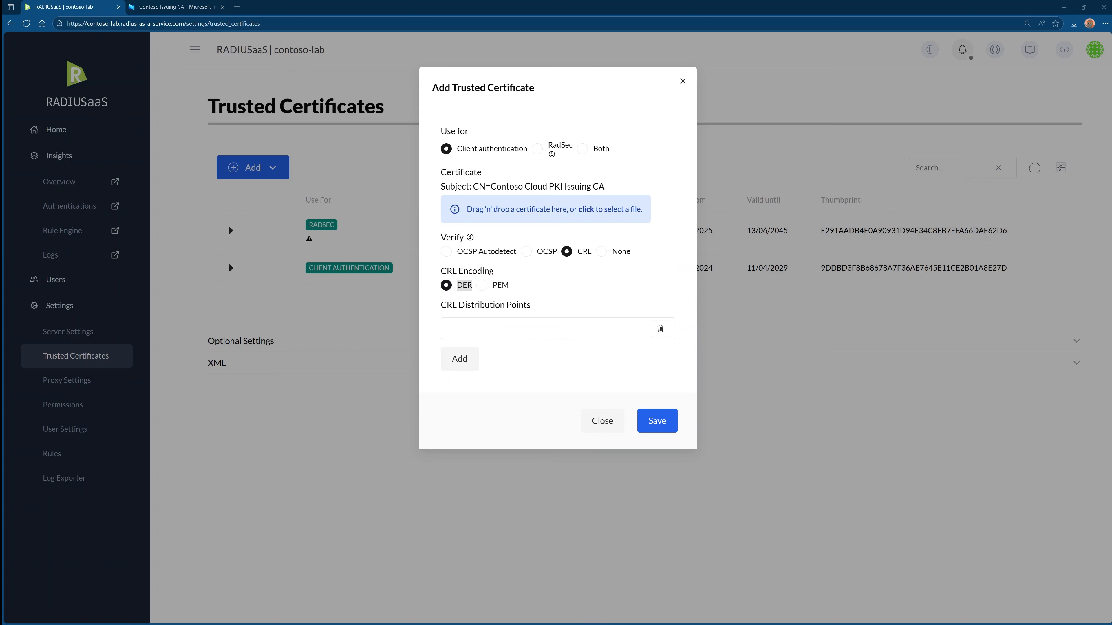
key("alt+Tab")
left_click_drag(748, 519, 286, 519)
key("ctrl+c")
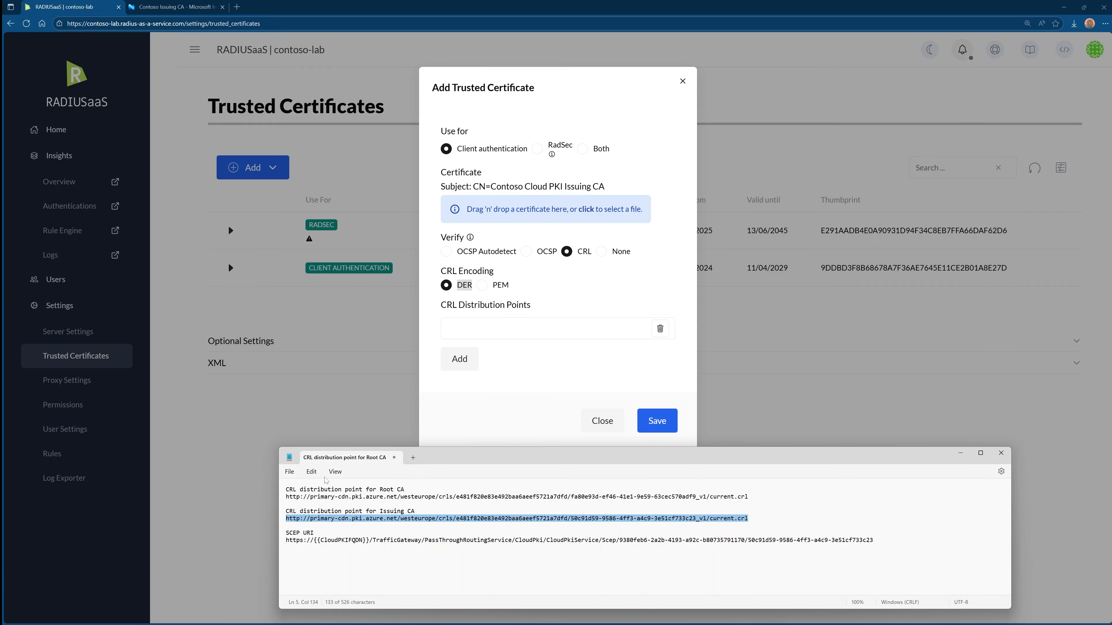
left_click(450, 329)
key("ctrl+v")
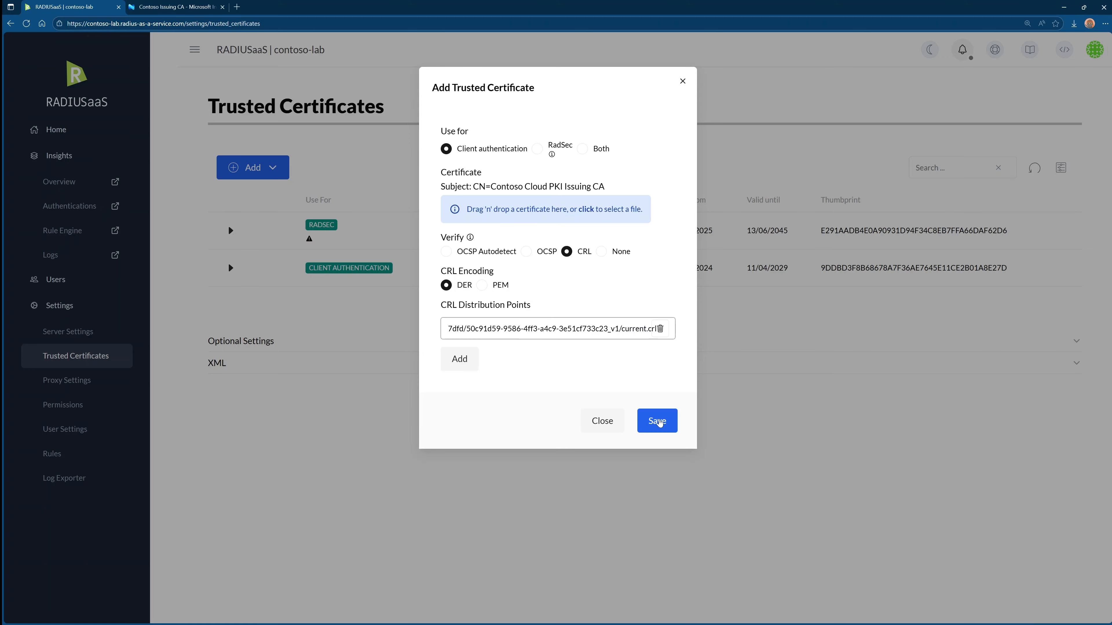
left_click(657, 420)
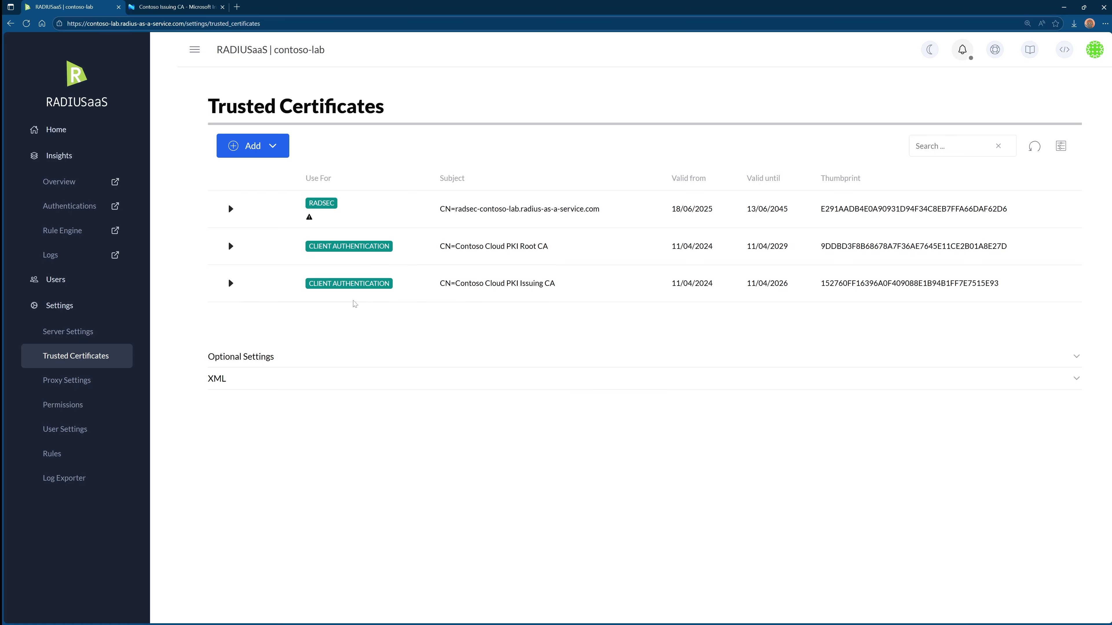
In the Intune admin center, open the configuration policies for Windows devices and search them for "Contoso"
left_click(197, 6)
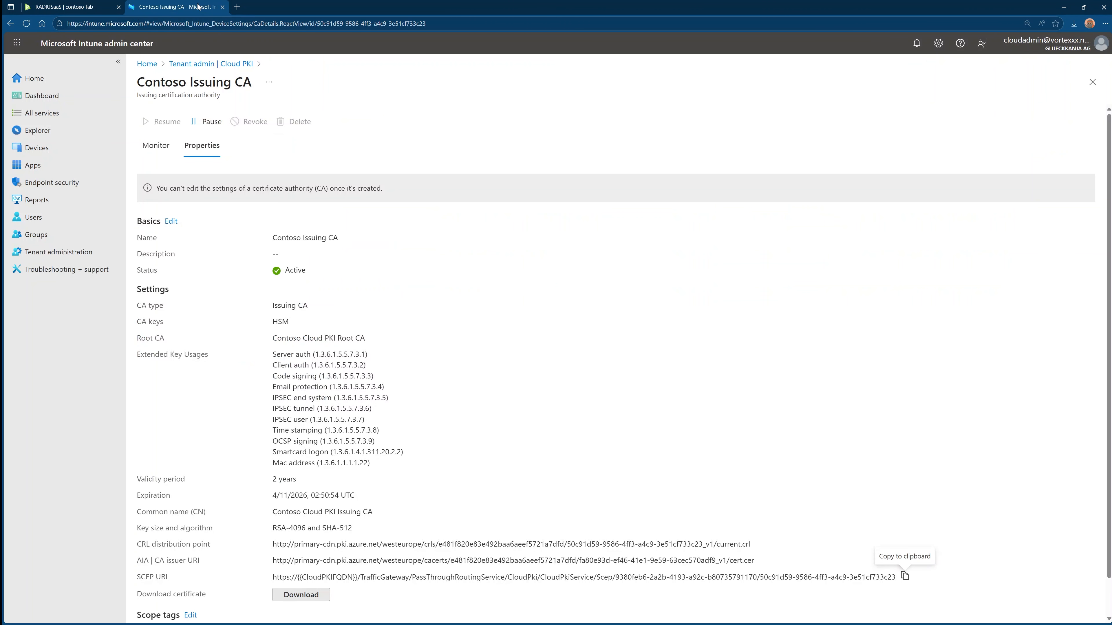
left_click(55, 79)
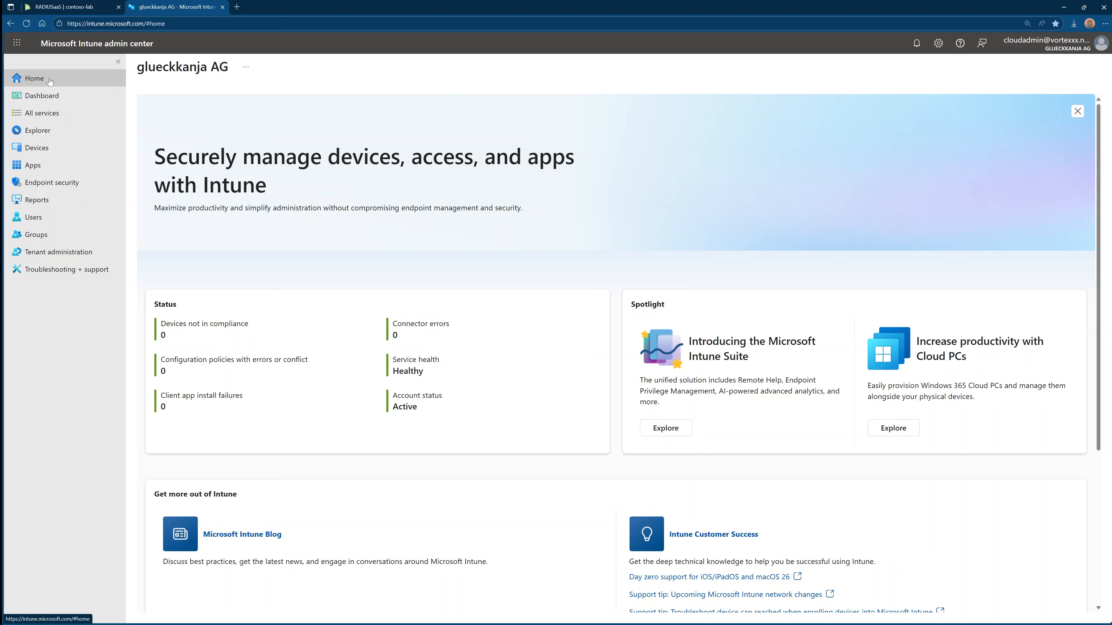
left_click(61, 149)
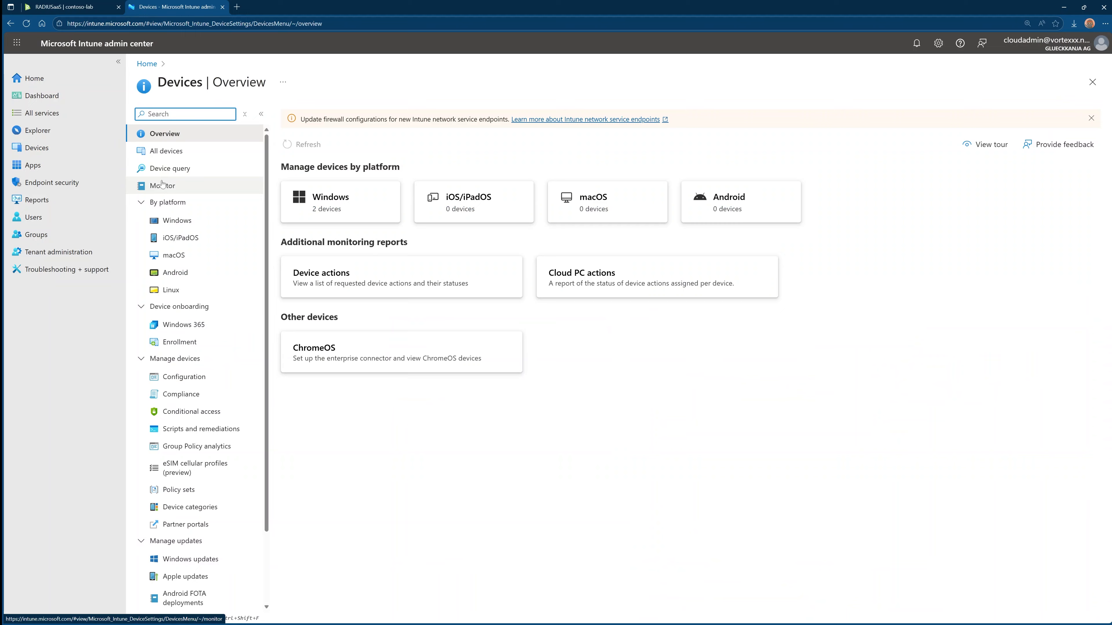
left_click(309, 202)
left_click(206, 240)
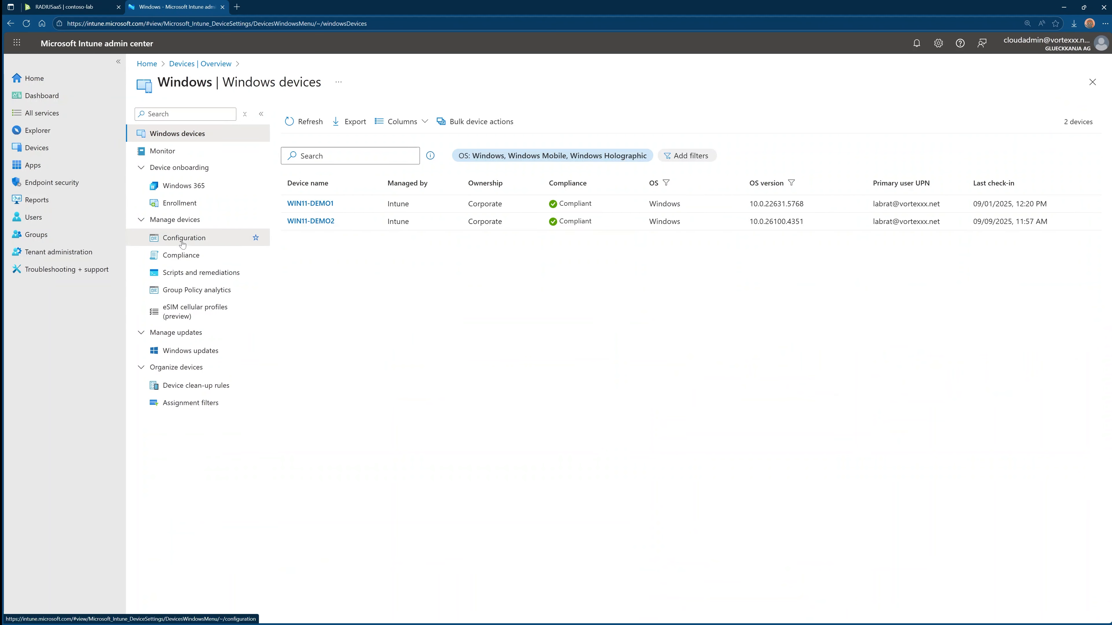
type("C")
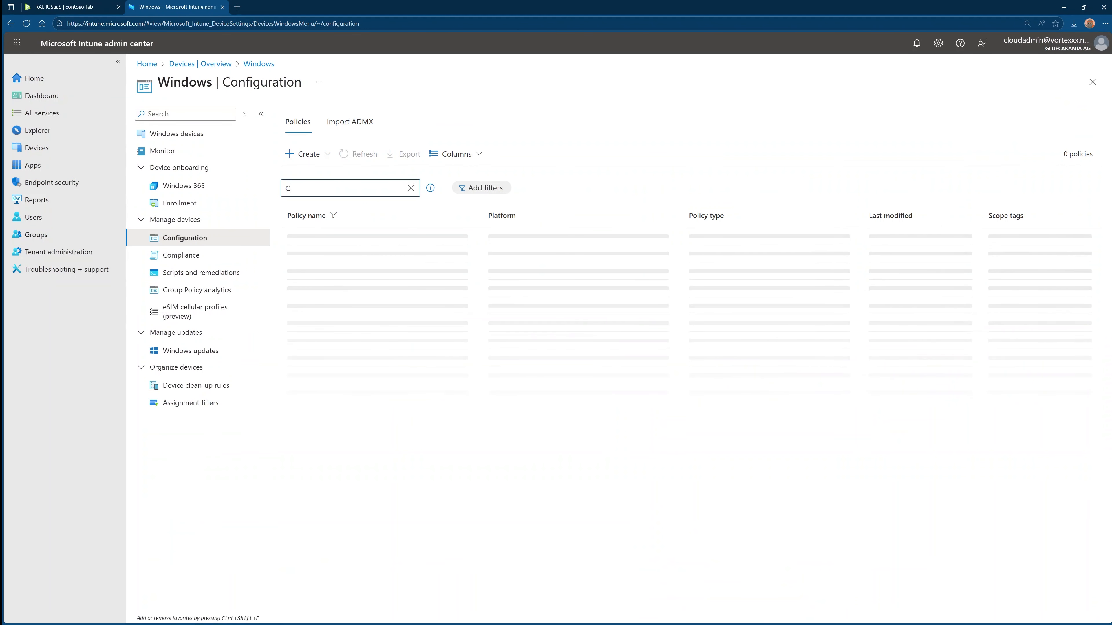
type("ontoso")
Start a new Windows 10 and later configuration policy from the Trusted certificate template
left_click(309, 154)
left_click(320, 175)
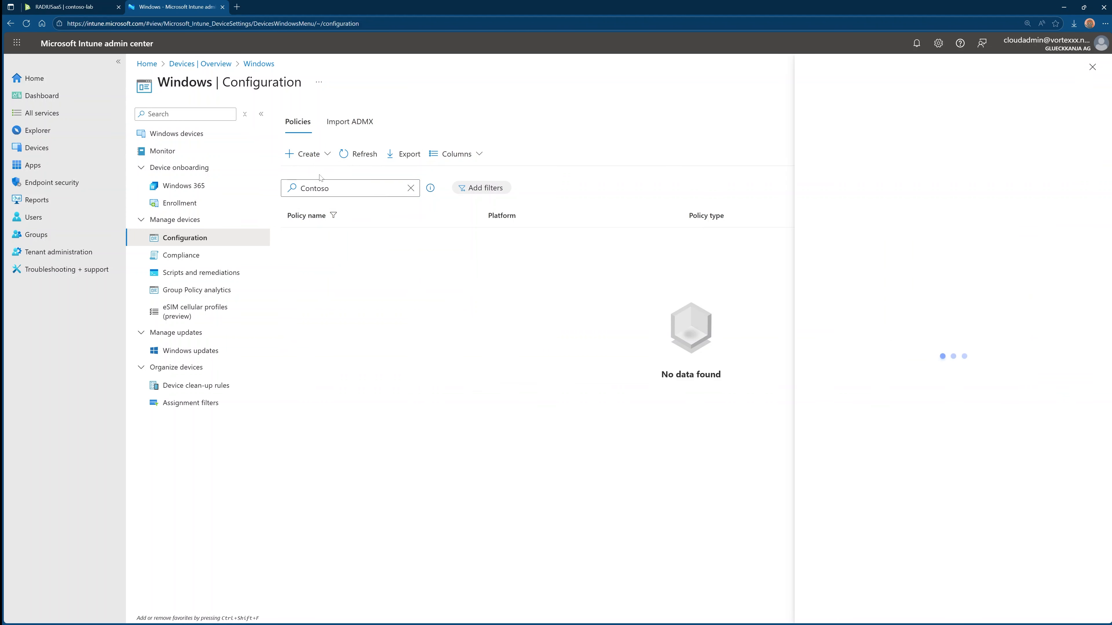
left_click(869, 124)
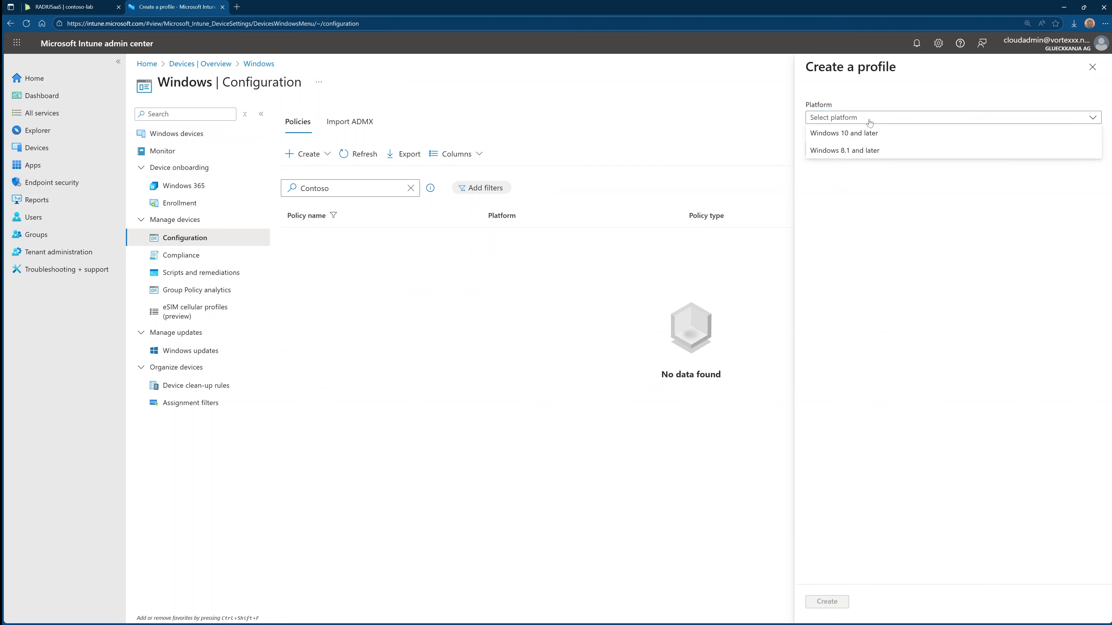
left_click(869, 135)
left_click(869, 151)
left_click(845, 199)
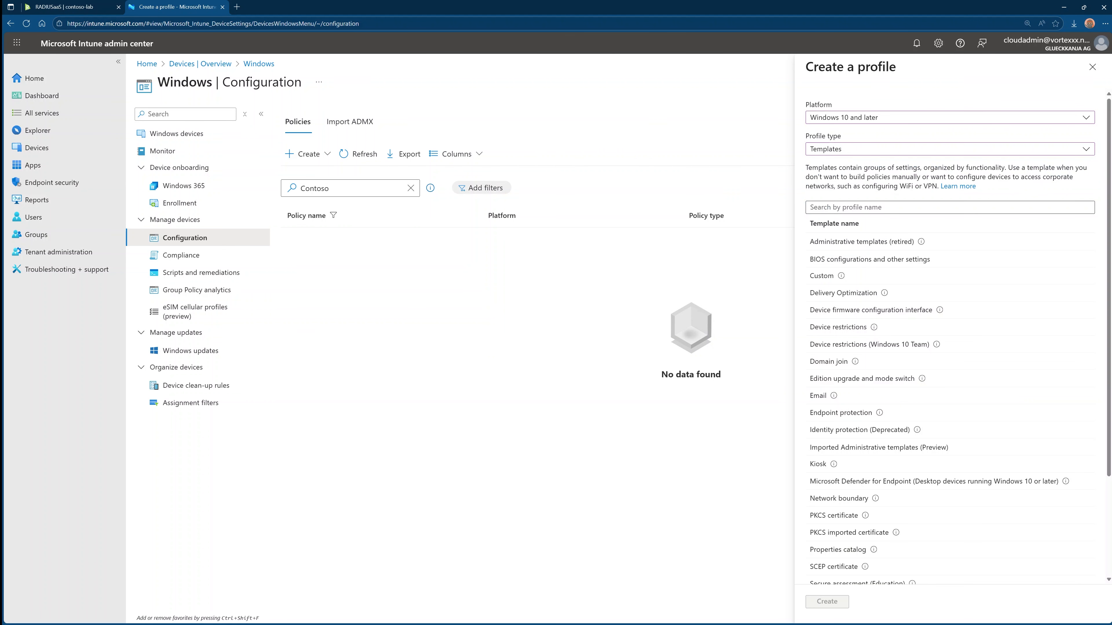
scroll(862, 542, "down", 3)
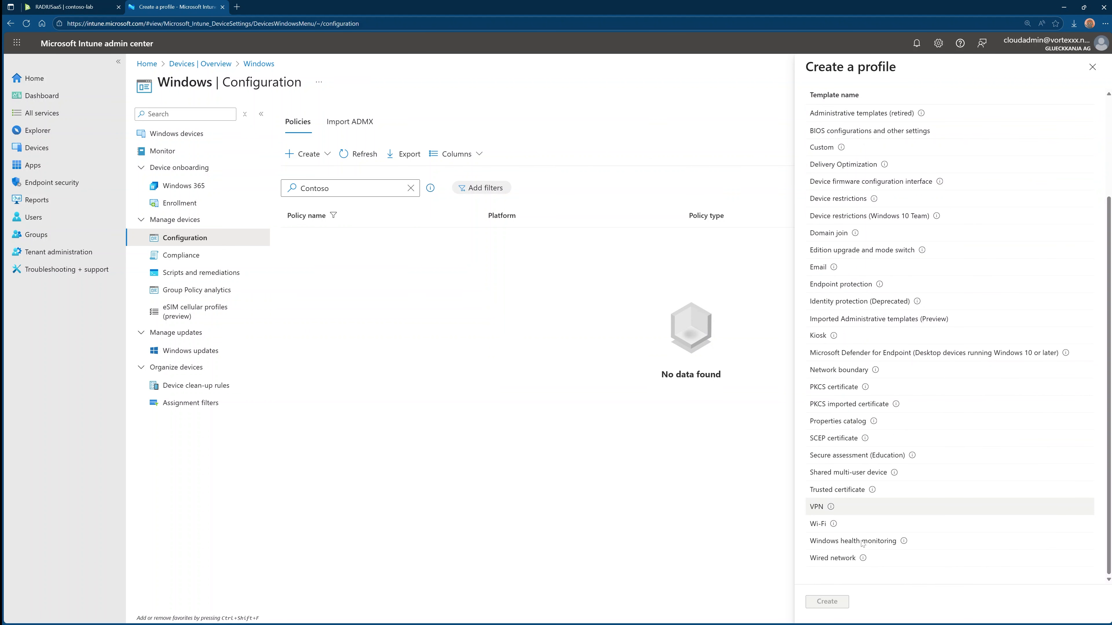
left_click(849, 496)
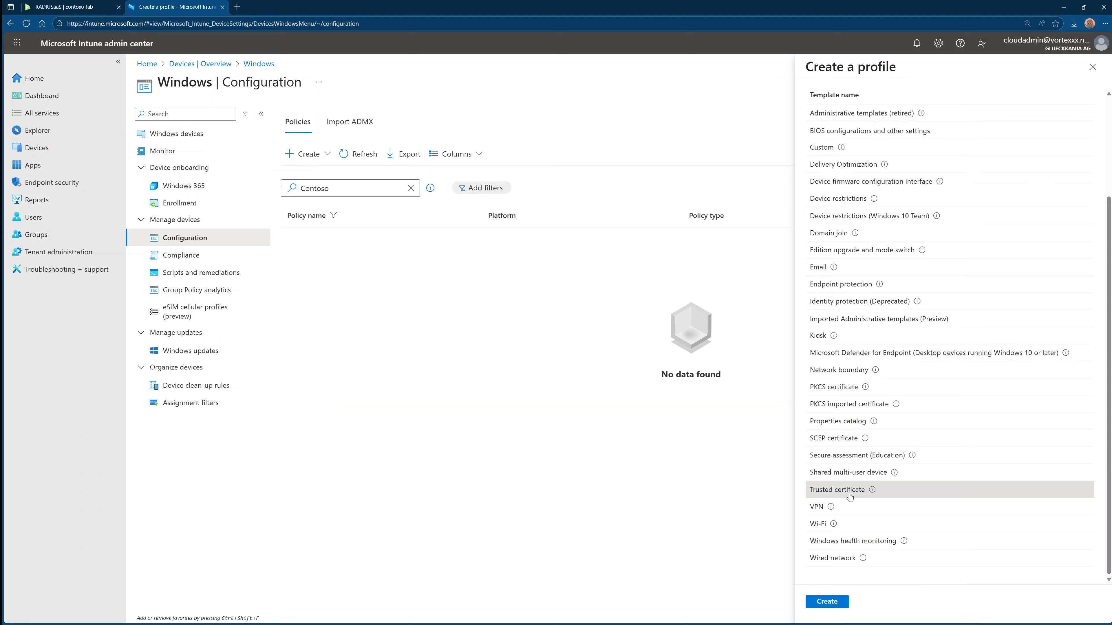
left_click(827, 601)
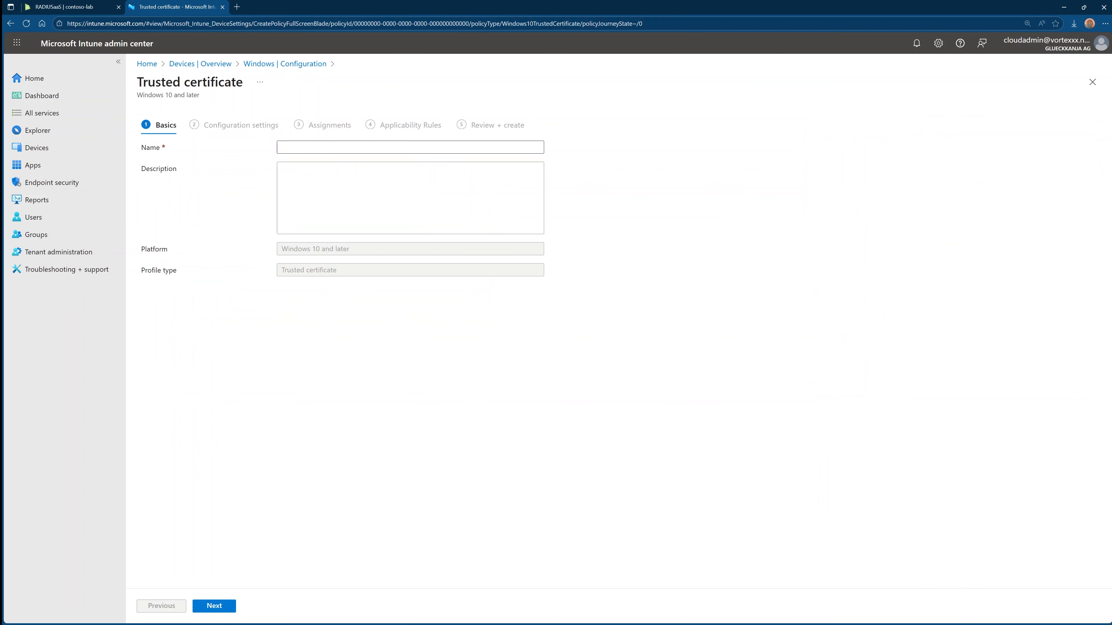
Name the trusted certificate profile "Contoso-Lab Cloud PKI Root CA" and continue to its configuration settings
left_click(410, 147)
type("Contoso-Lab ")
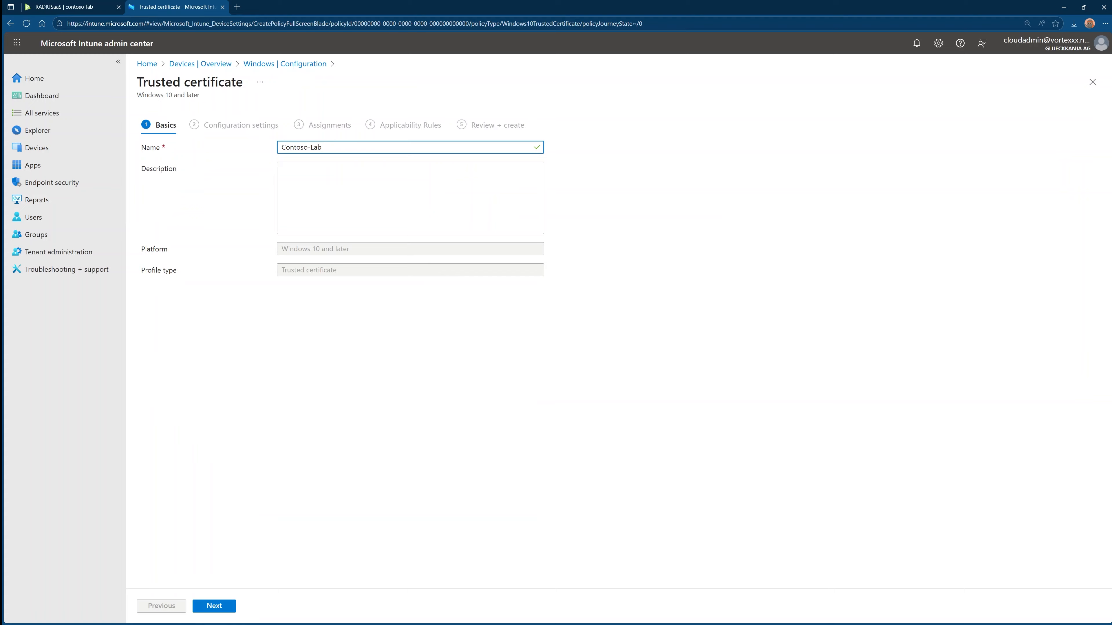
type("Cloud PKI Root CA")
left_click(215, 607)
Upload Contoso Cloud PKI Root CA.cer as the profile's certificate file and continue to the assignments
left_click(289, 176)
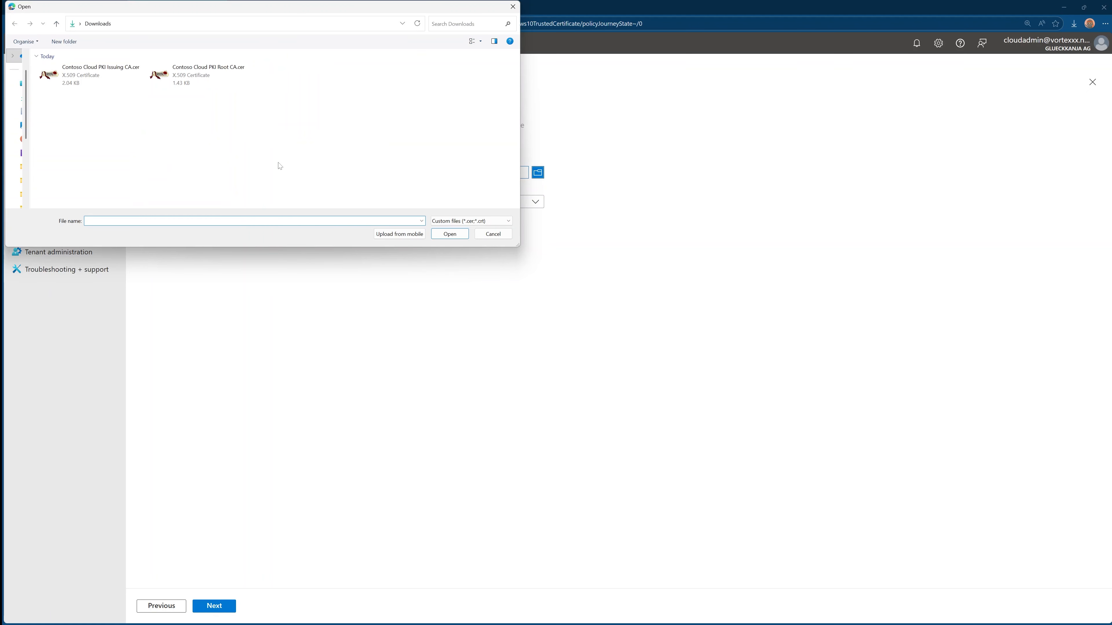
left_click(188, 79)
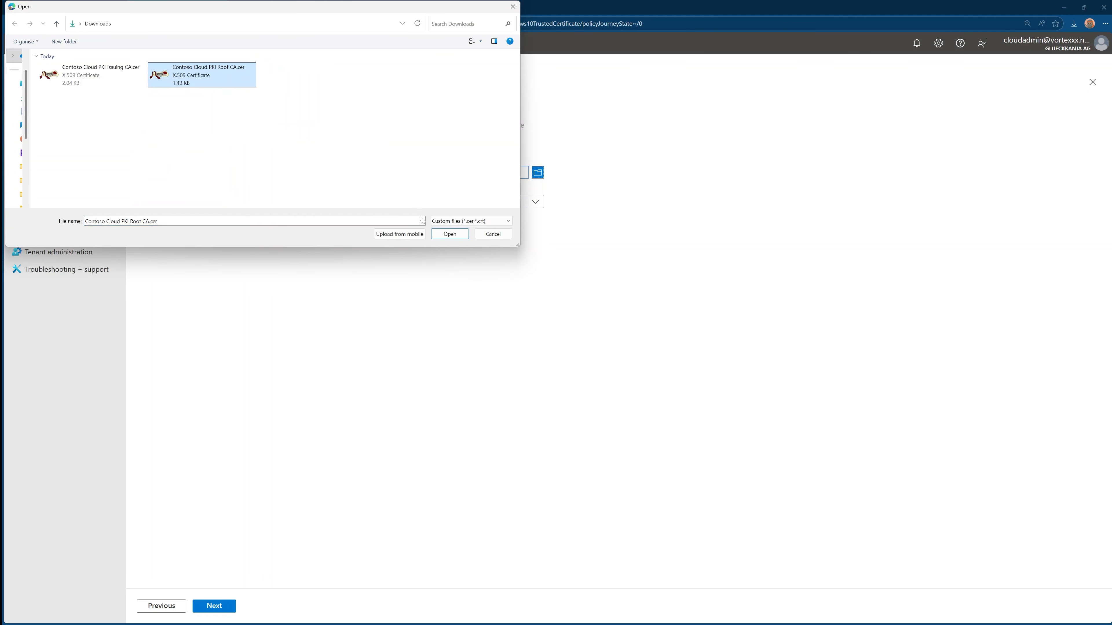
left_click(439, 236)
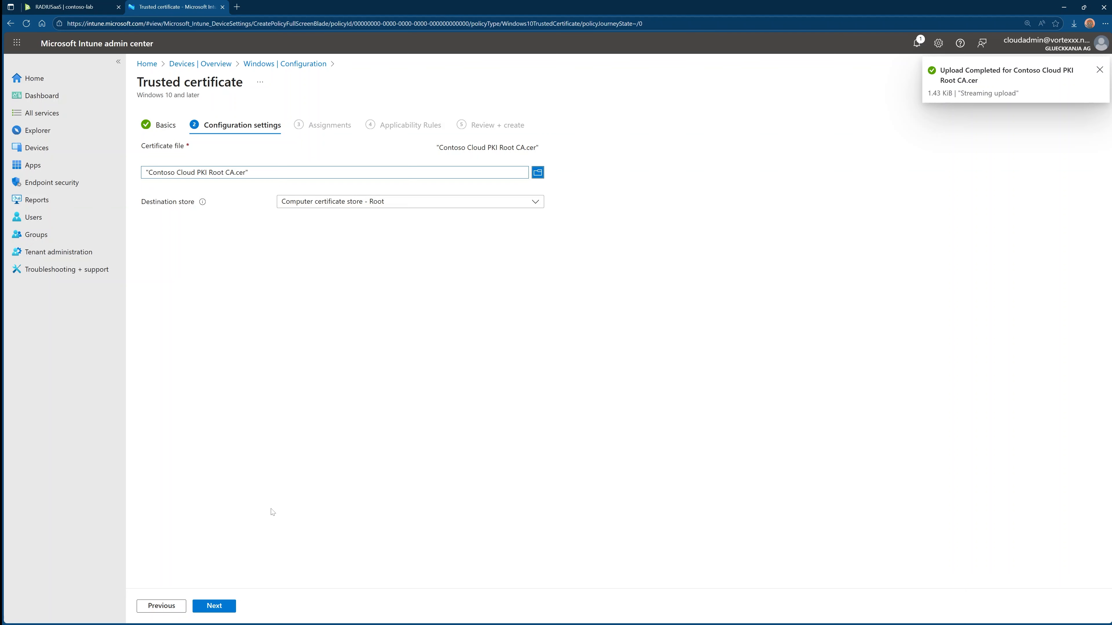
left_click(215, 607)
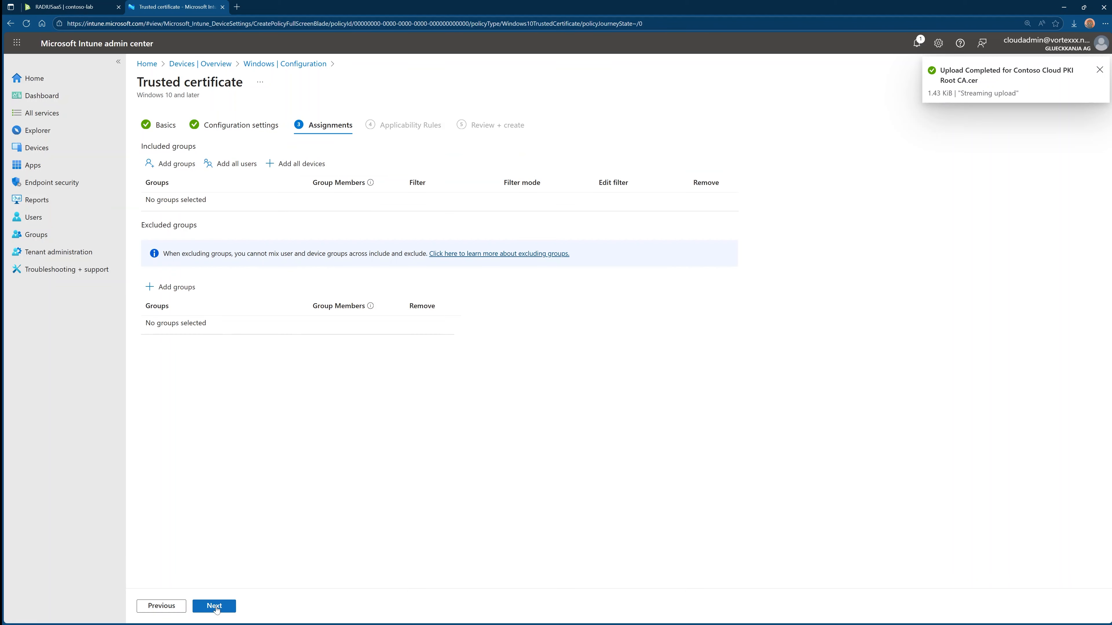
Search the groups for "Contoso" and include the Contoso Cloud PKI group in the root CA profile's assignments
left_click(178, 166)
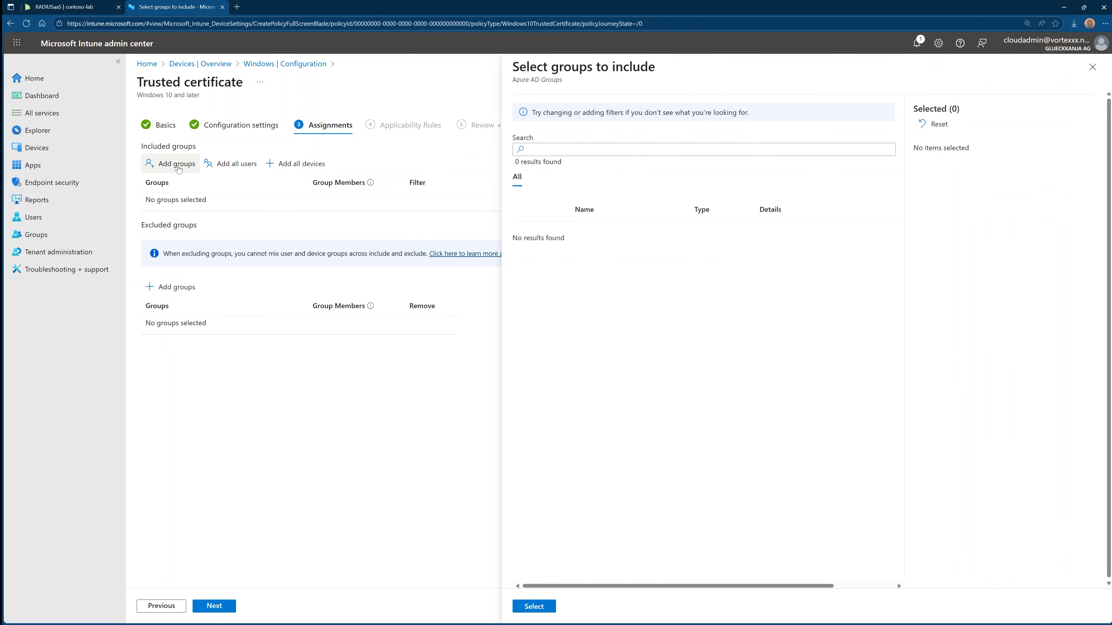
type("Contoso")
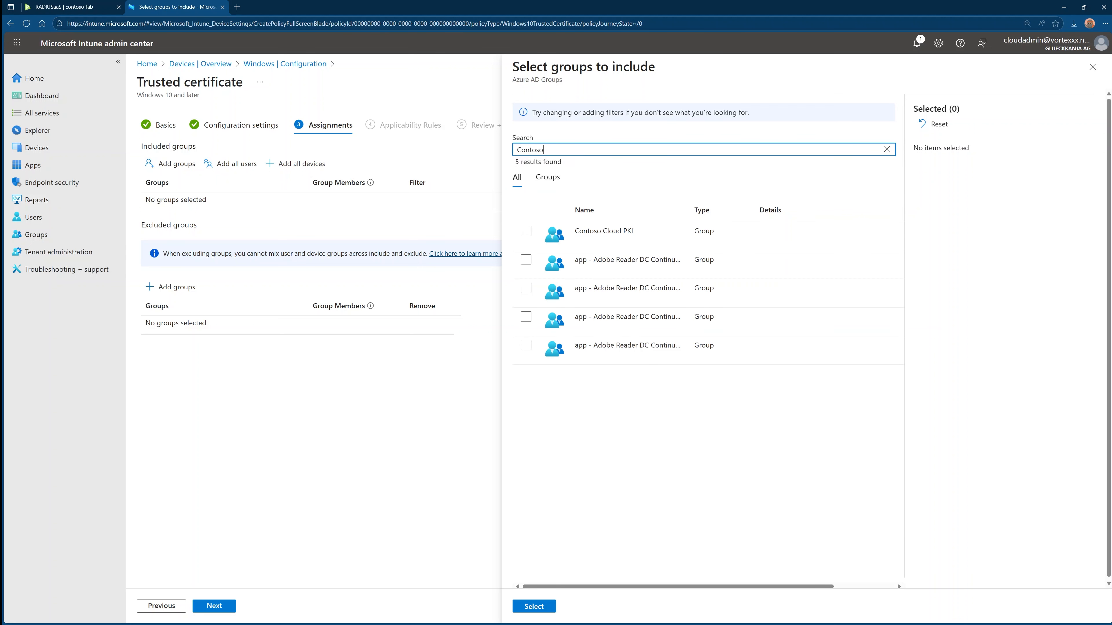
left_click(526, 231)
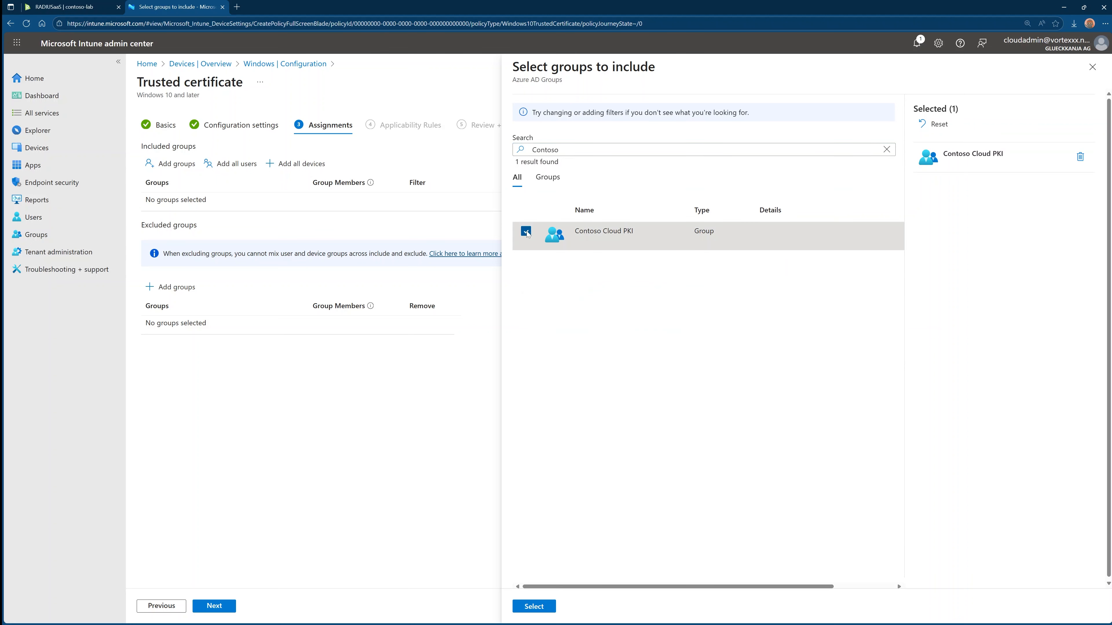
left_click(534, 606)
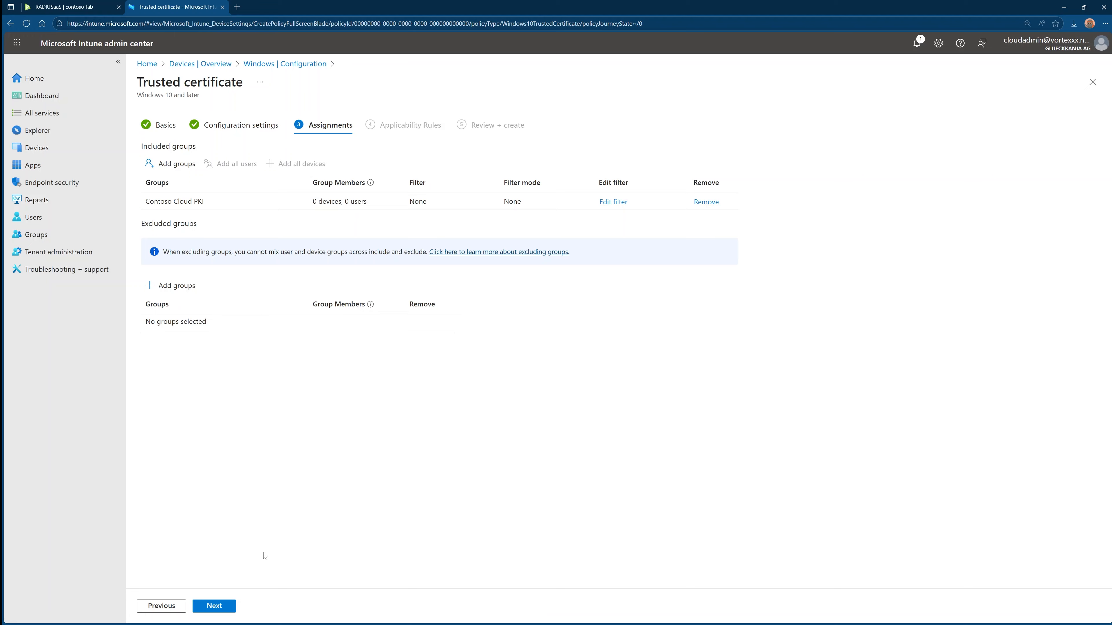
Create the root CA profile without applicability rules and refresh the policy list
left_click(215, 613)
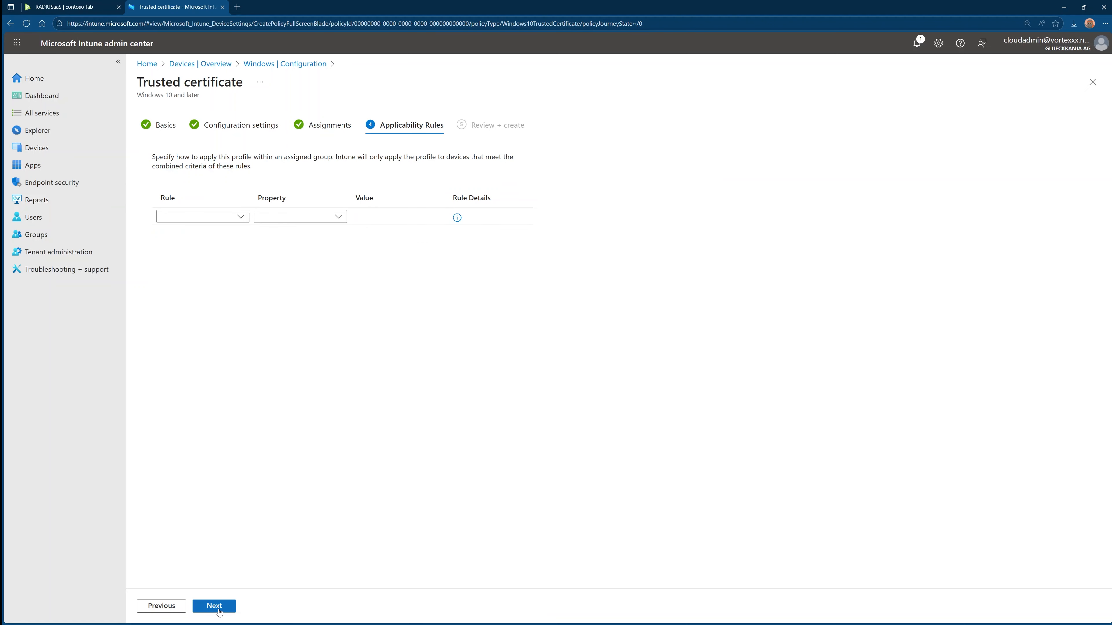
left_click(218, 610)
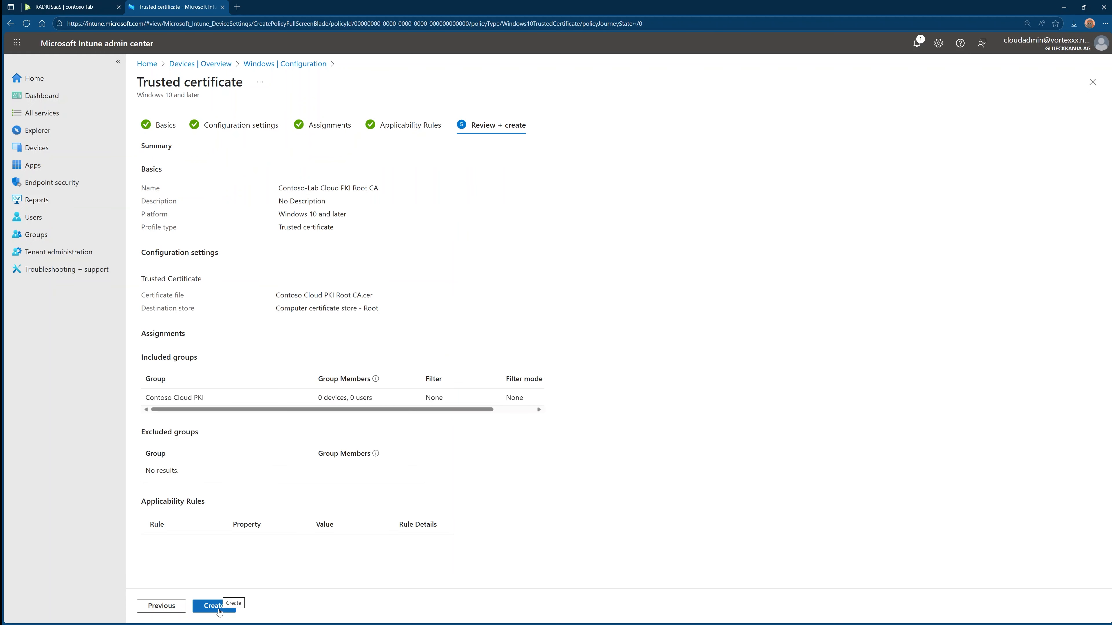
left_click(217, 607)
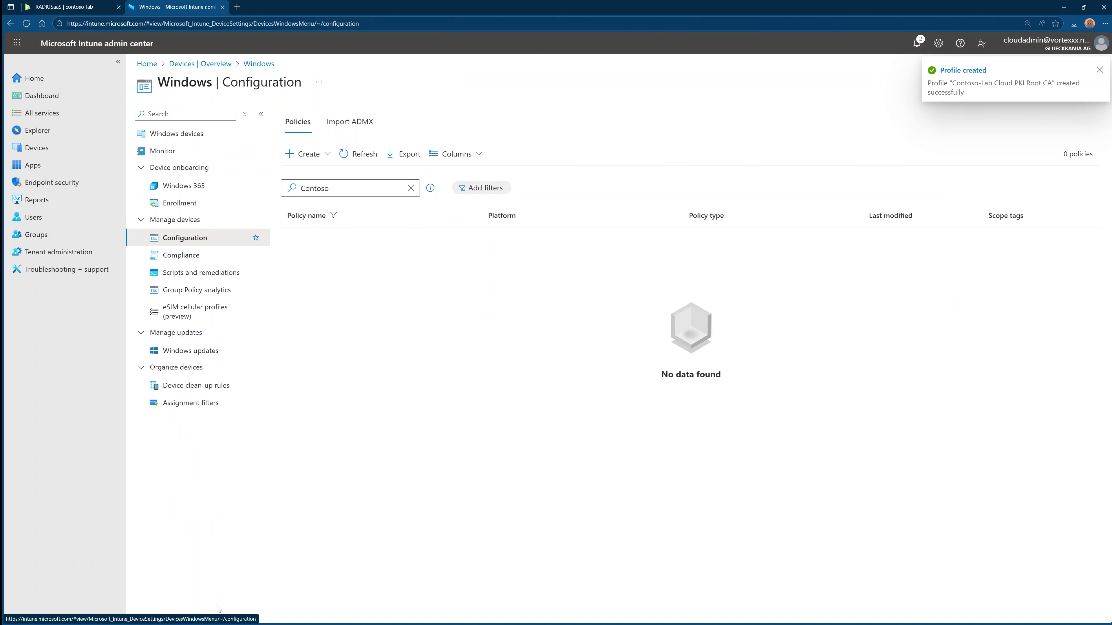
left_click(364, 154)
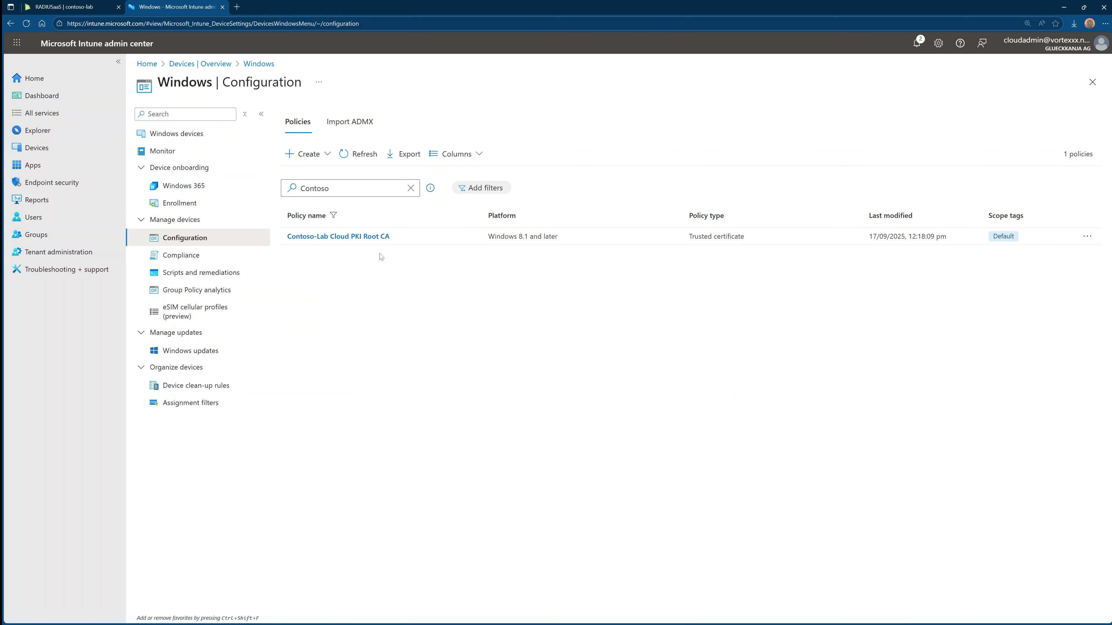
Start another Windows 10 and later configuration policy from the Trusted certificate template for the issuing CA
left_click(327, 157)
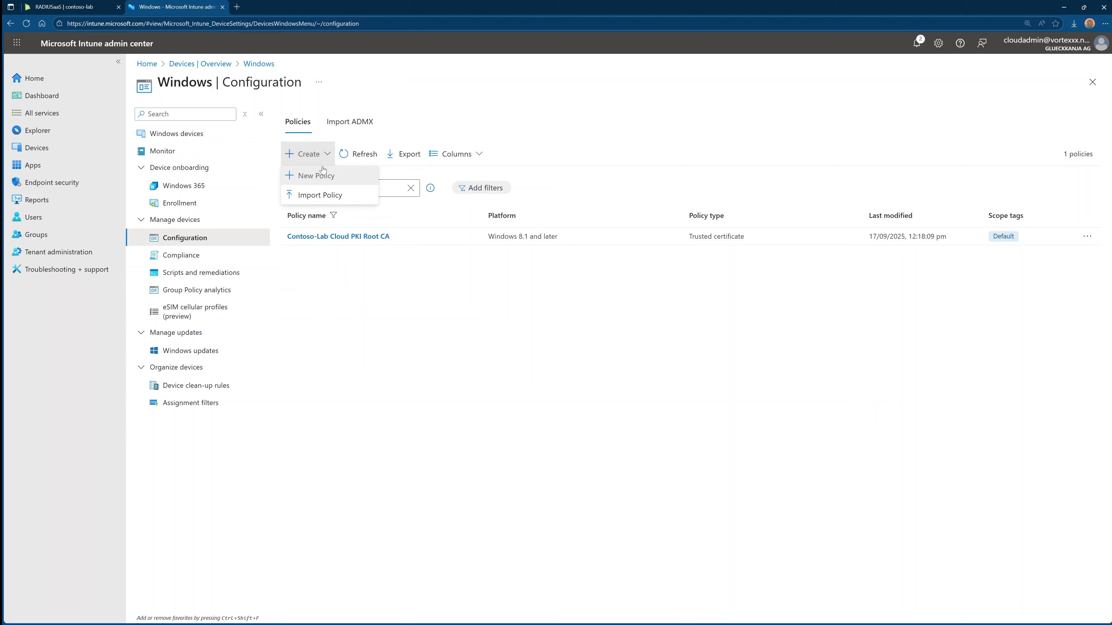
left_click(316, 175)
left_click(839, 117)
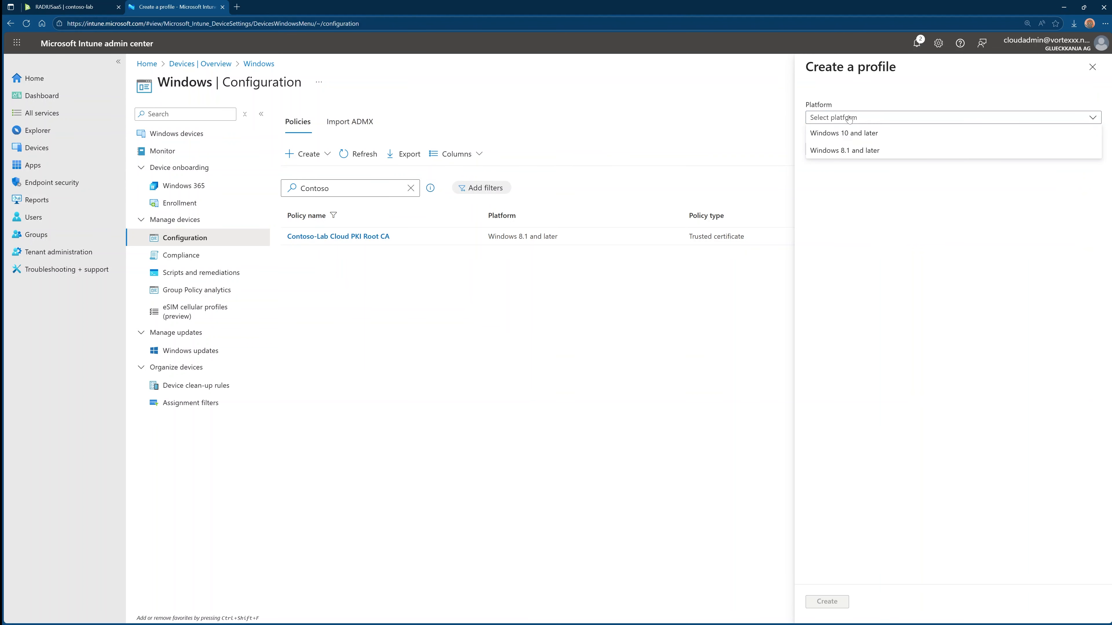
left_click(848, 133)
left_click(847, 150)
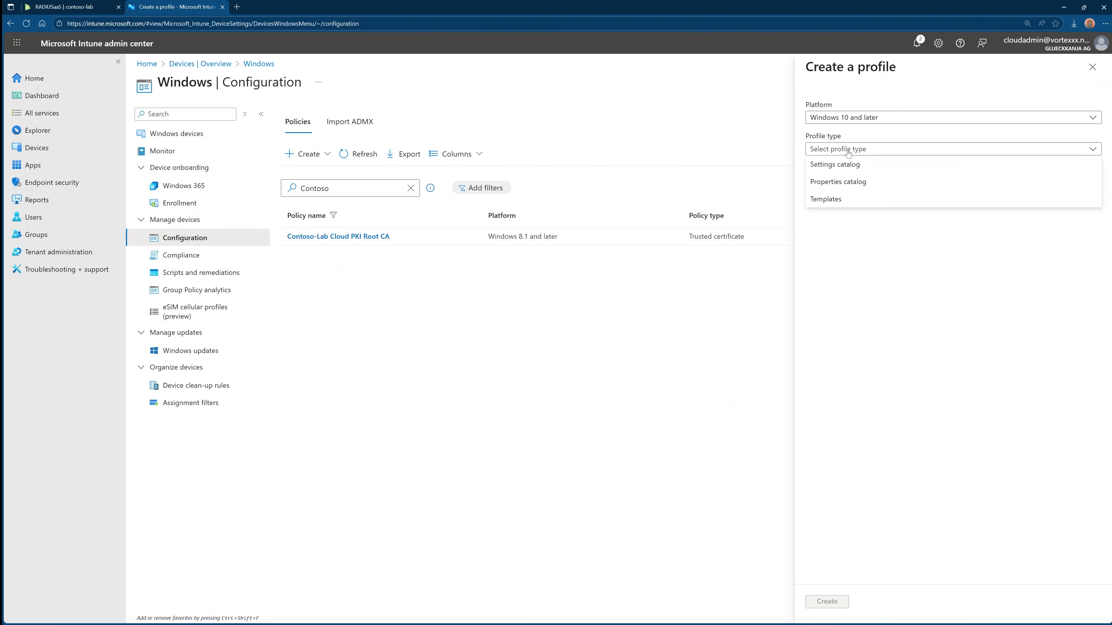
left_click(827, 199)
scroll(837, 510, "down", 2)
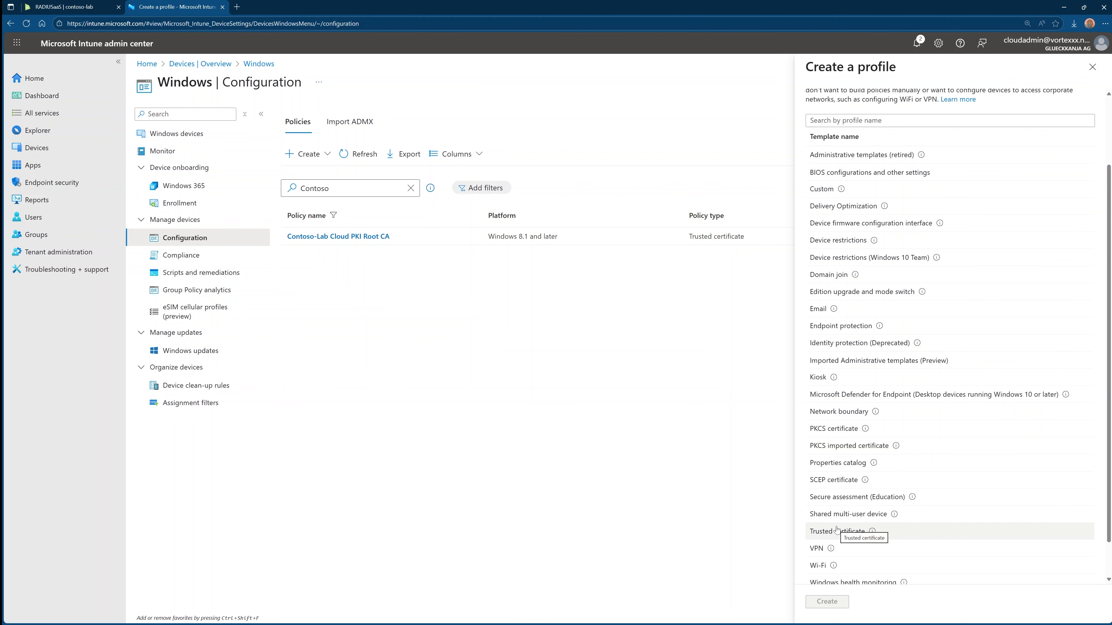
scroll(836, 529, "down", 1)
left_click(837, 489)
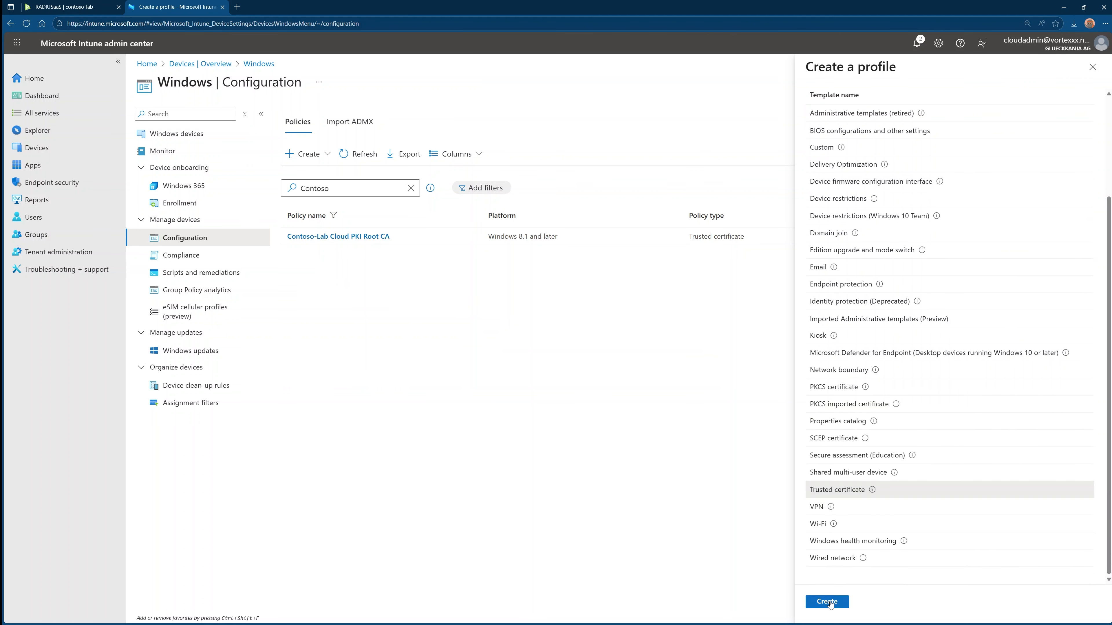
left_click(827, 601)
Name the new profile "Contoso-Lab Cloud PKI Issuing CA" and continue to its configuration settings
type("Contoso")
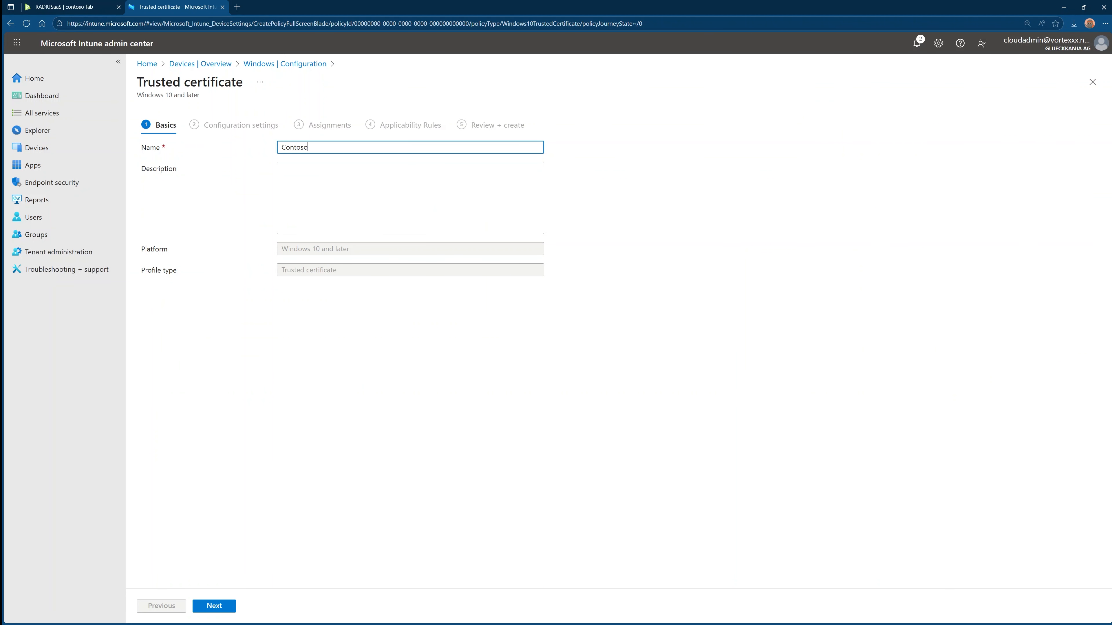
type("-Lab Cloud PKI Issuing CA")
left_click(231, 607)
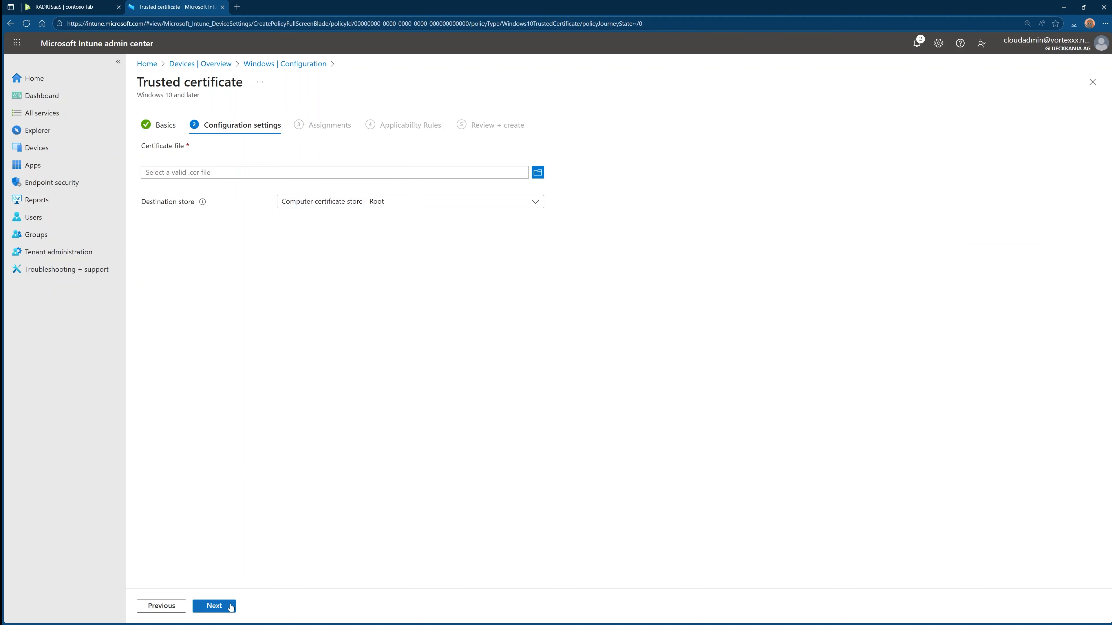
Upload Contoso Cloud PKI Issuing CA.cer as the profile's certificate file and continue to the assignments
left_click(340, 173)
left_click(91, 80)
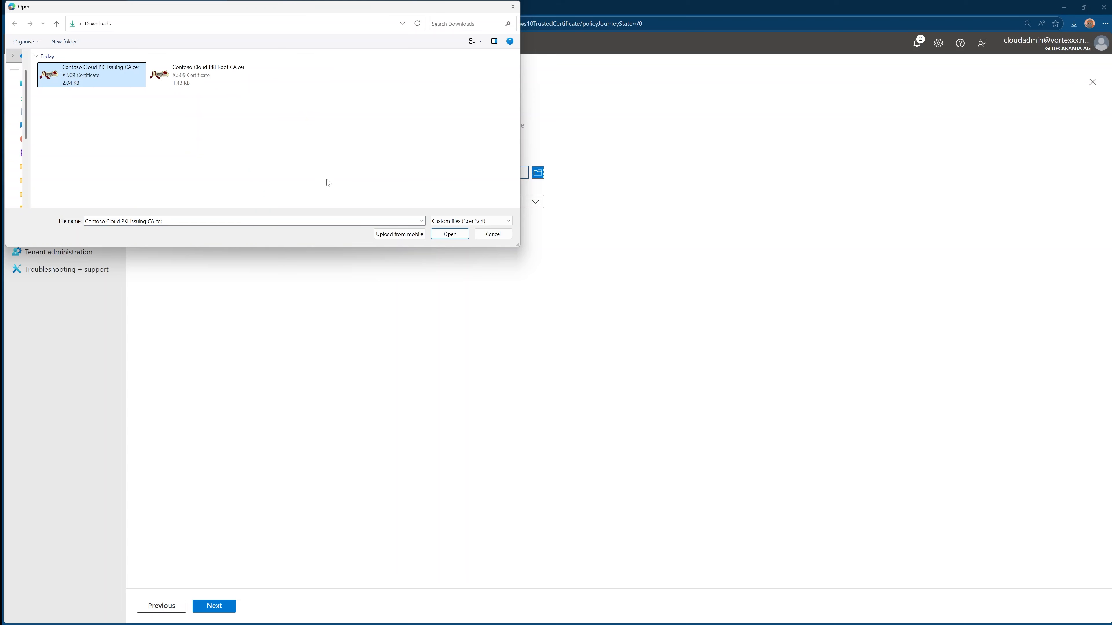
left_click(442, 234)
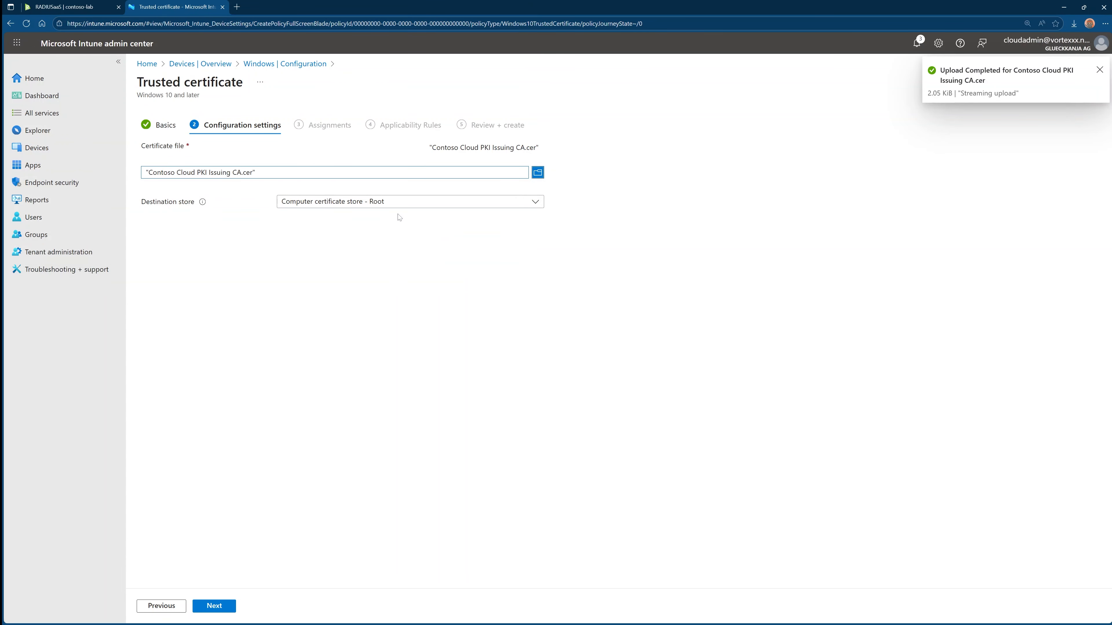
left_click(225, 608)
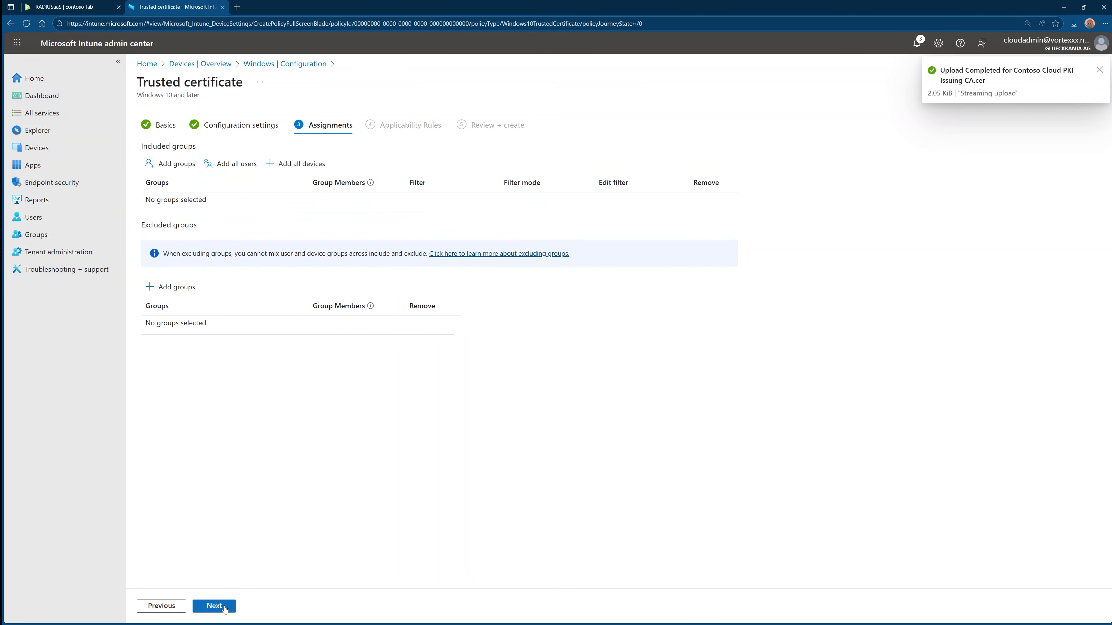
Search the groups for "Contoso" and include the Contoso Cloud PKI group in the issuing CA profile's assignments
left_click(175, 165)
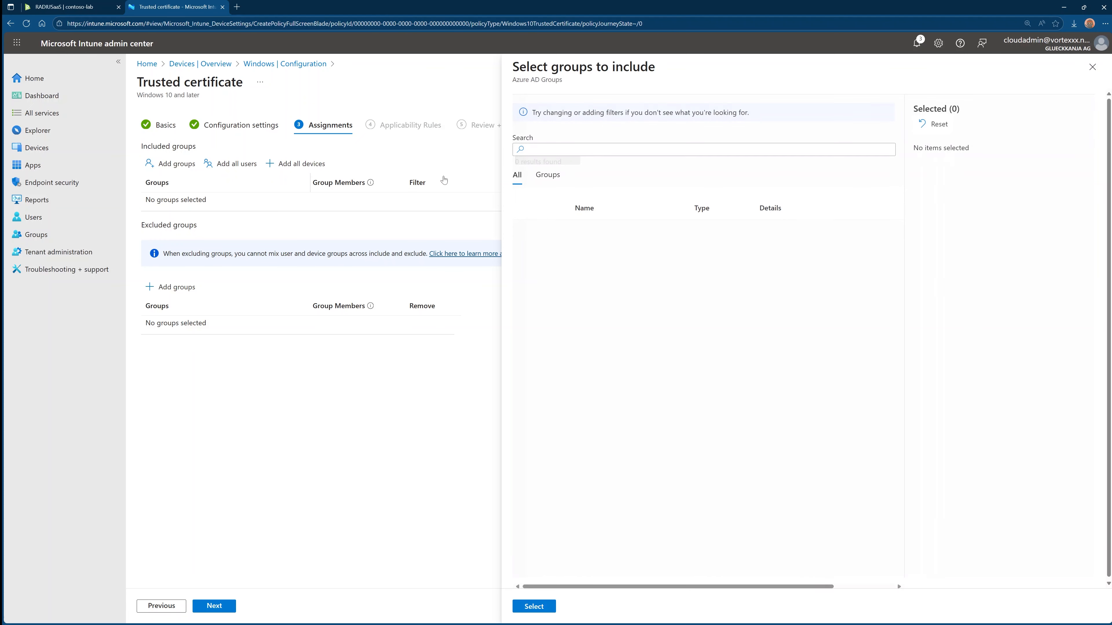
type("Contoso")
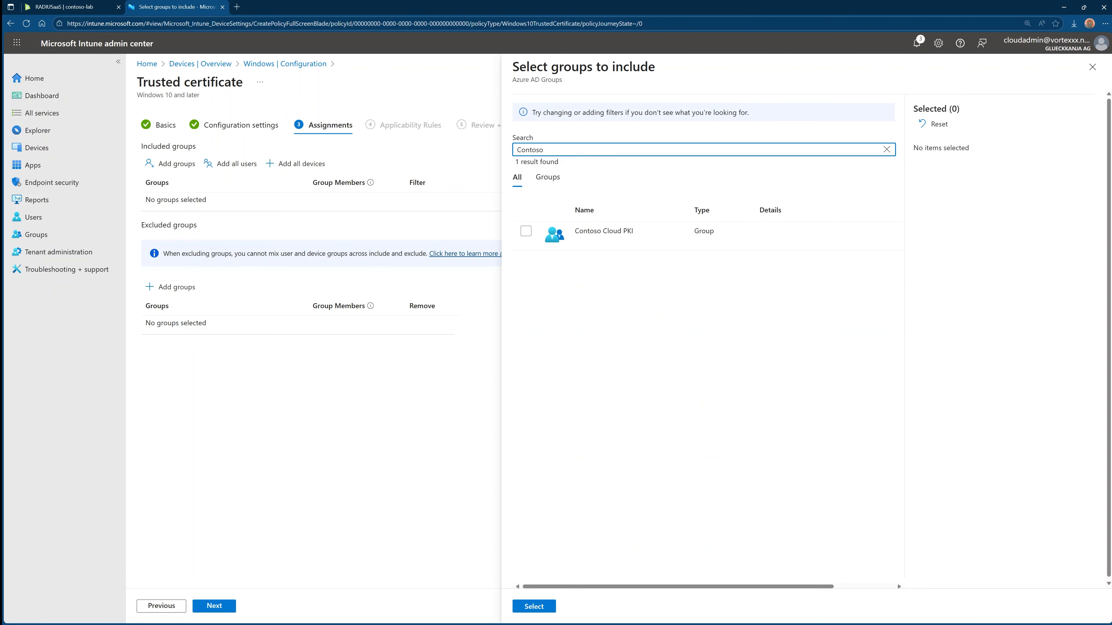
left_click(527, 232)
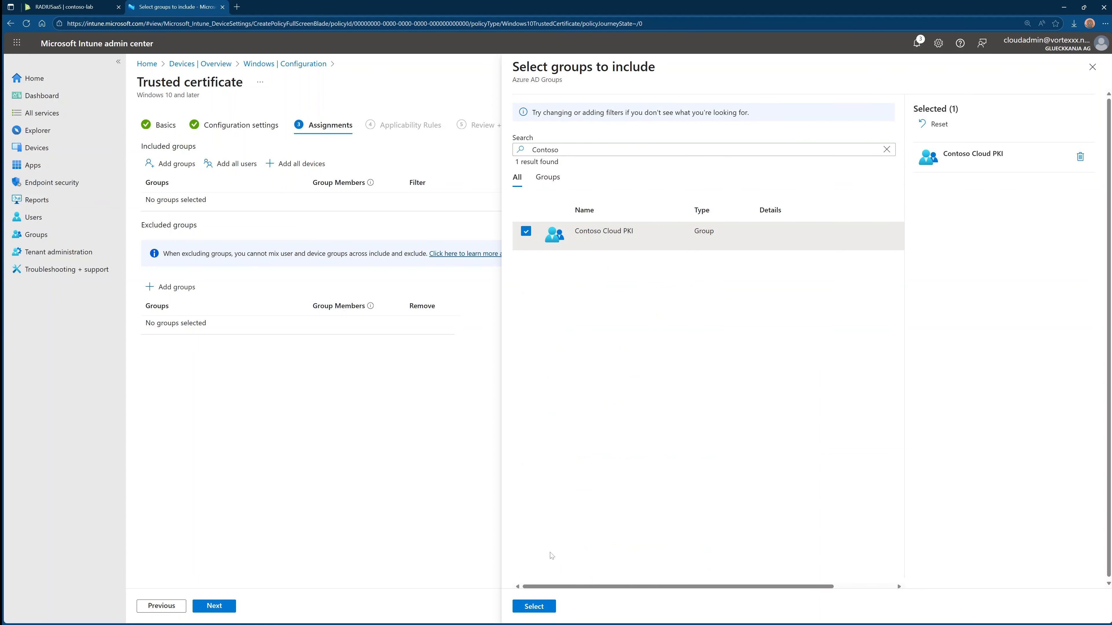
left_click(542, 608)
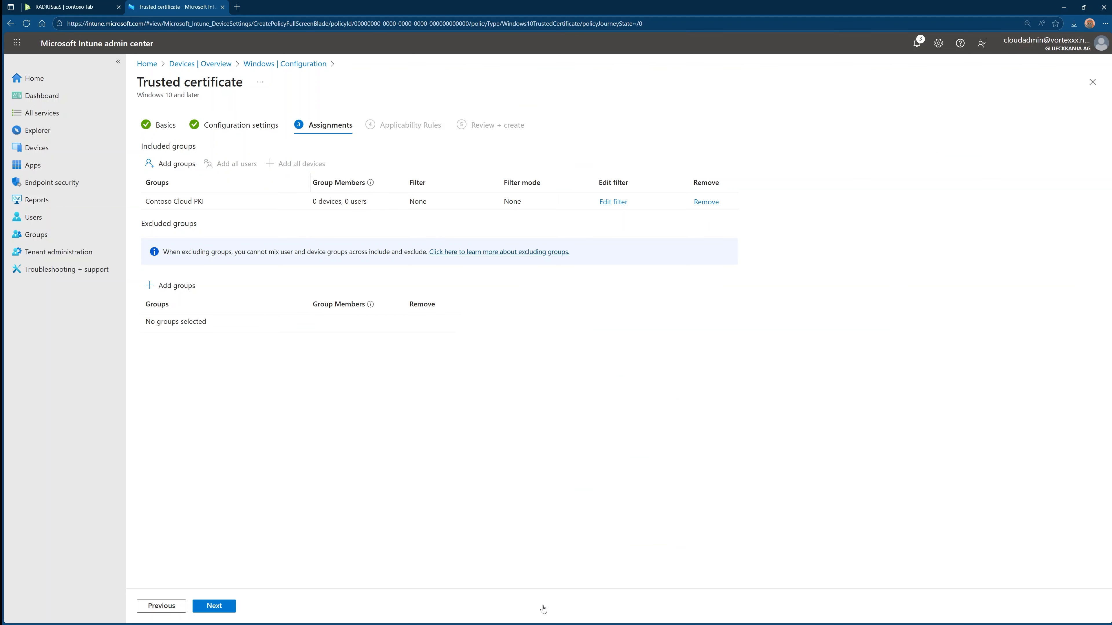
Leave the applicability rules empty and create the issuing CA profile
left_click(211, 607)
left_click(223, 608)
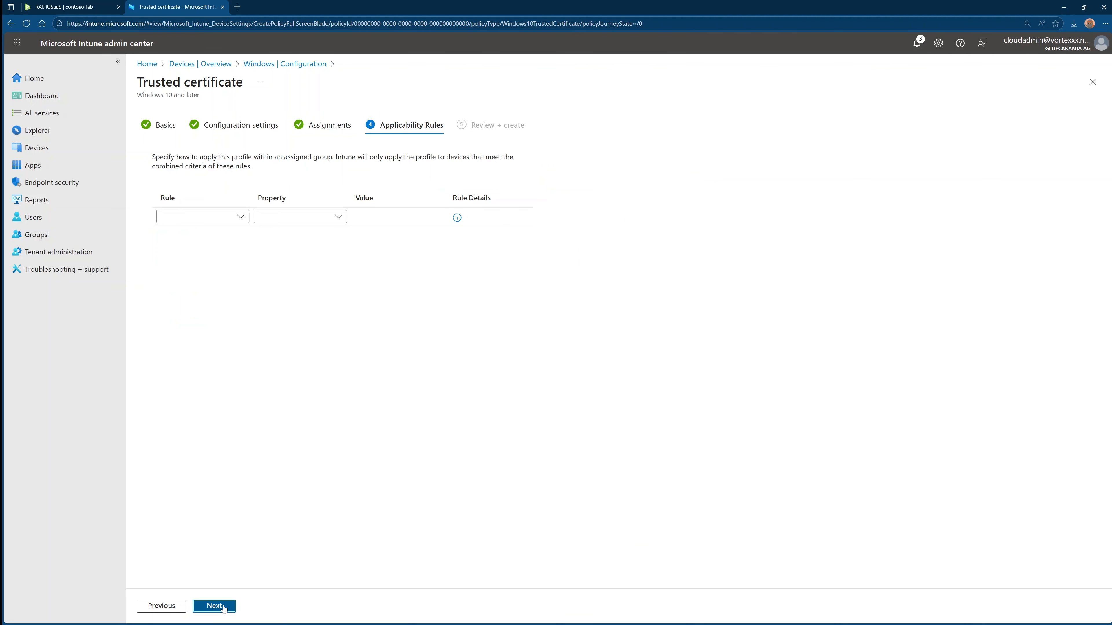
left_click(224, 607)
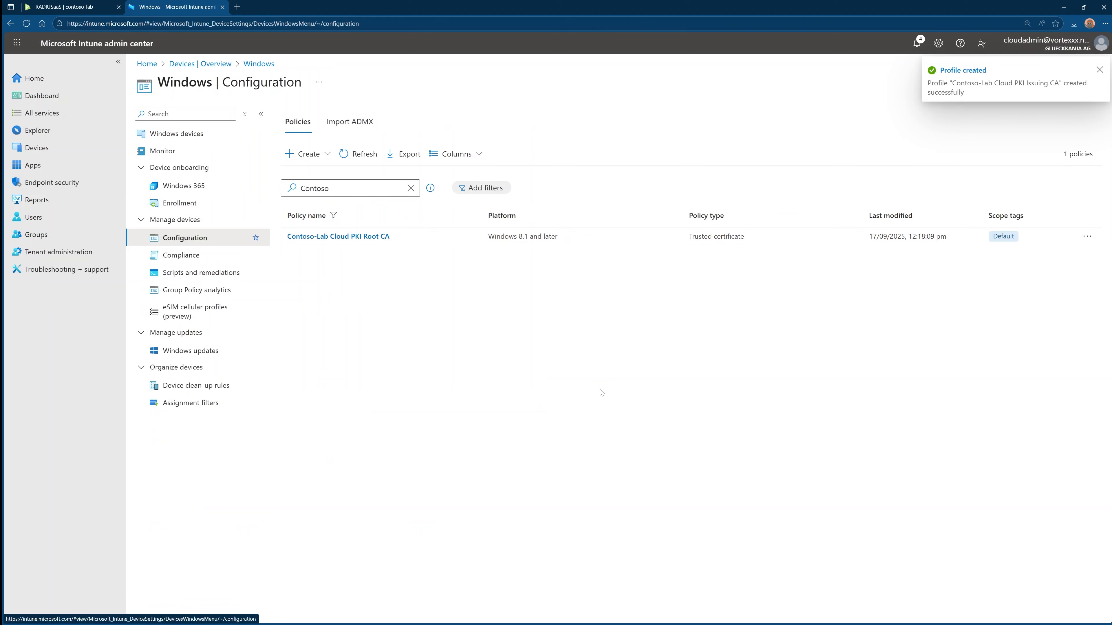
Refresh the policy list and start a new SCEP certificate profile from the templates for Windows 10 and later
left_click(366, 154)
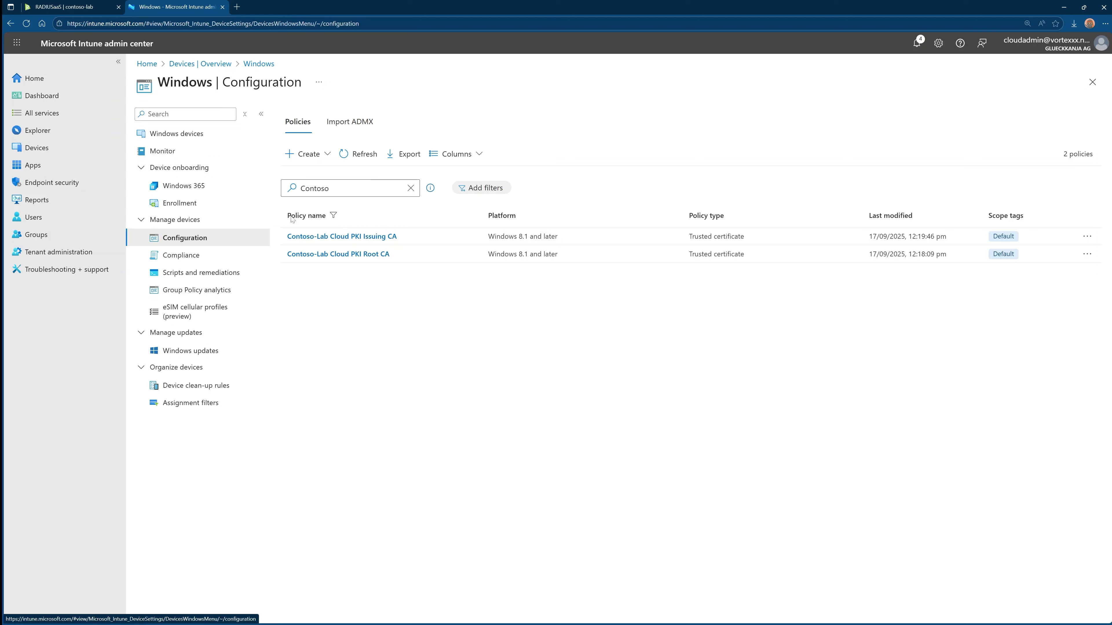
left_click(326, 155)
left_click(322, 175)
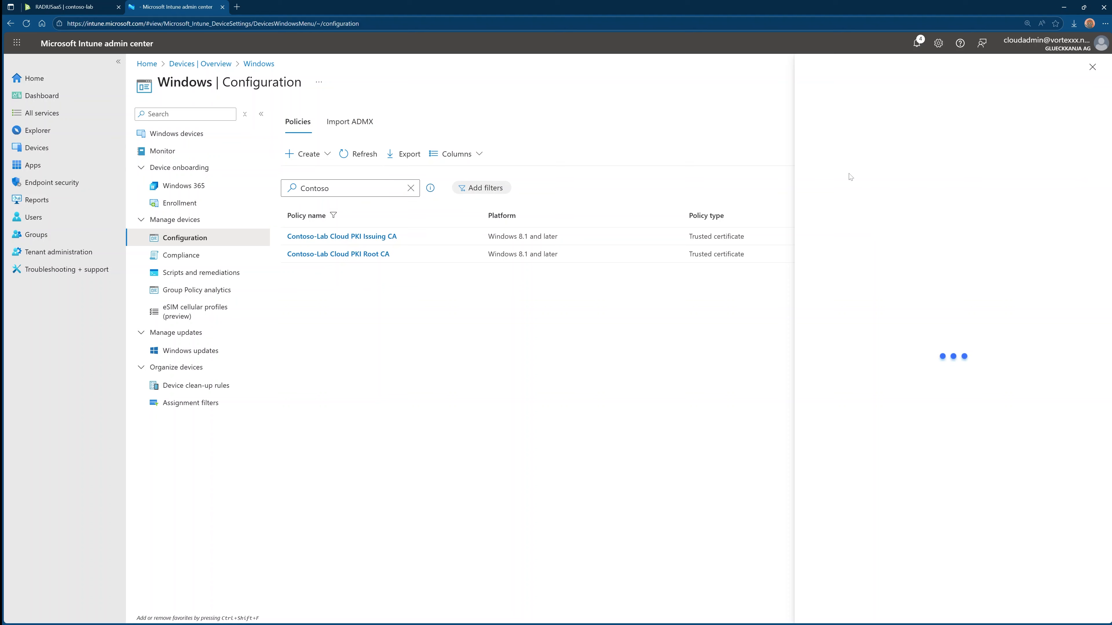
left_click(901, 118)
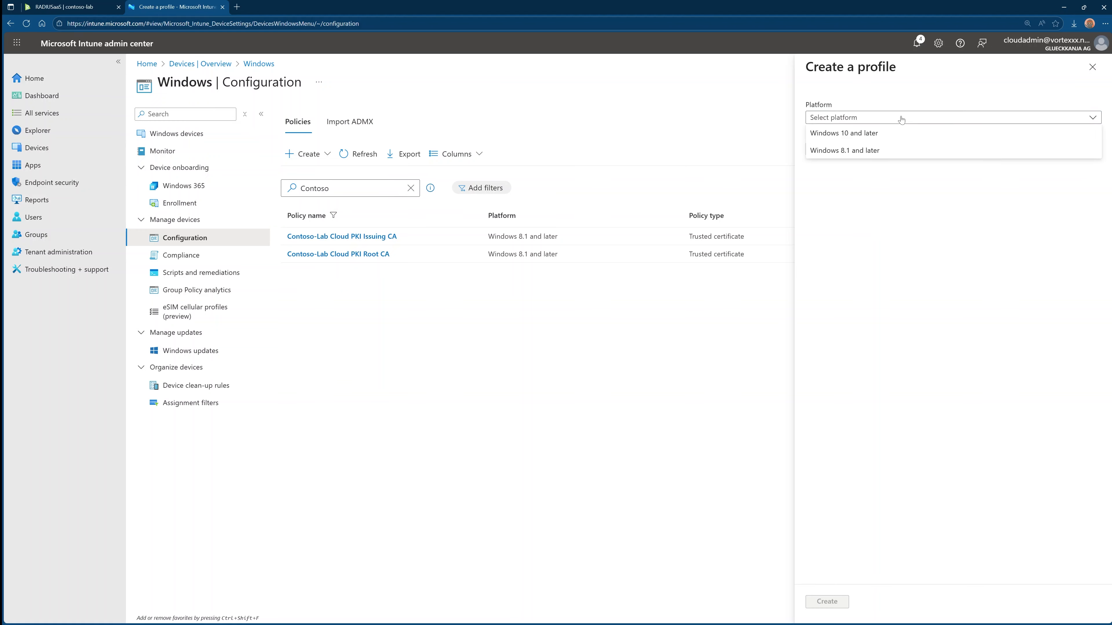
left_click(884, 138)
left_click(877, 151)
left_click(826, 200)
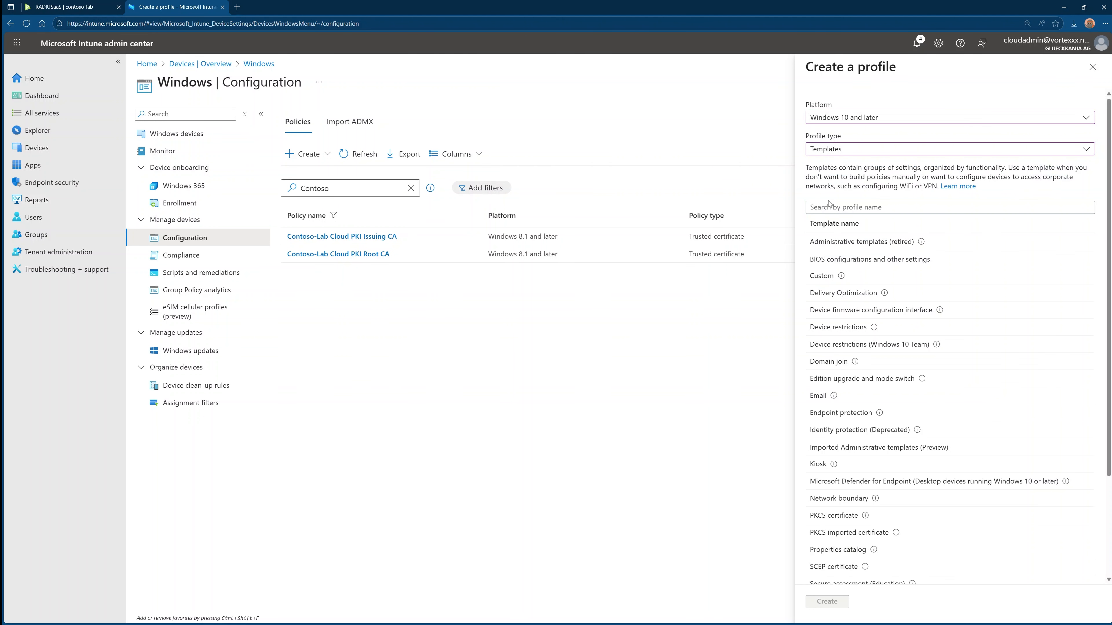
scroll(843, 465, "down", 3)
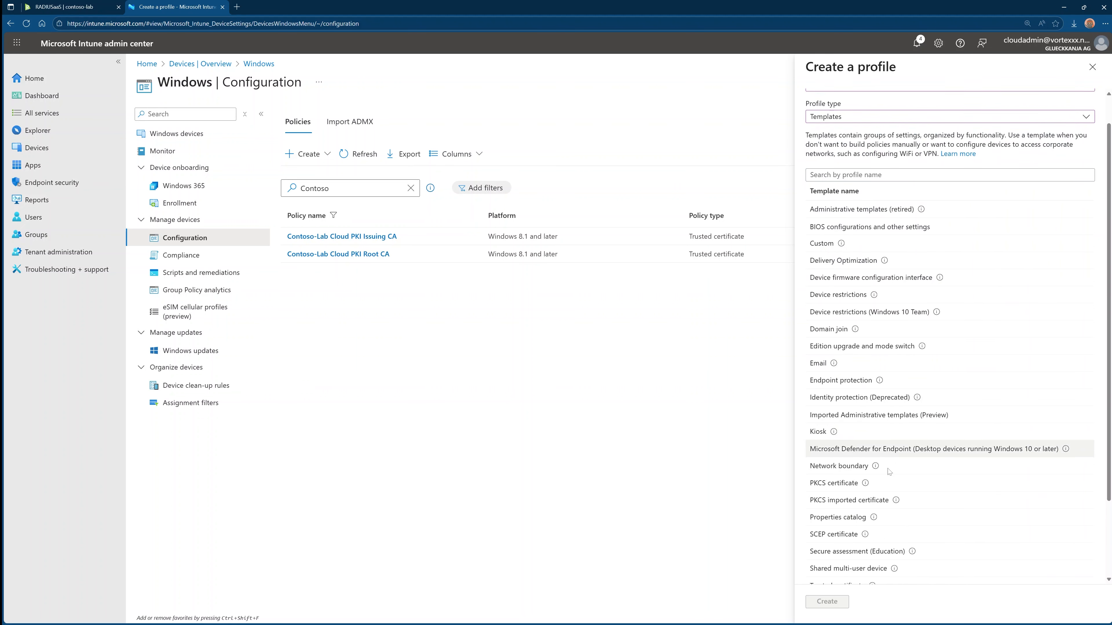
left_click(833, 440)
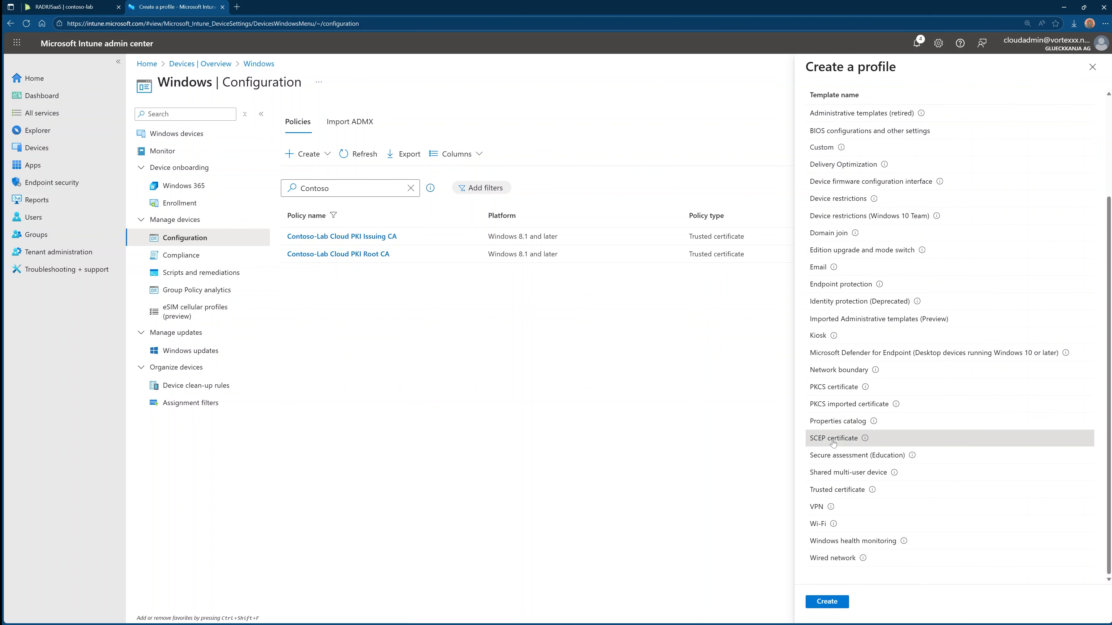
left_click(825, 602)
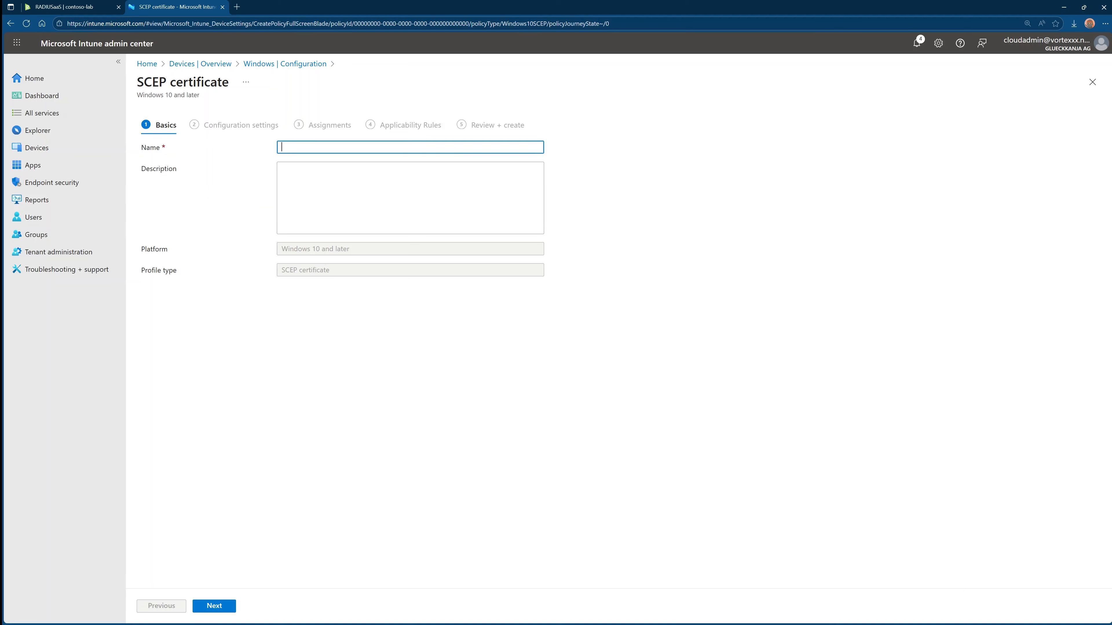
Name the profile "Contoso-Lab SCEP Device Certificate" and continue to its configuration settings
type("Contoso-Lab SCEP Device Certificate")
left_click(219, 607)
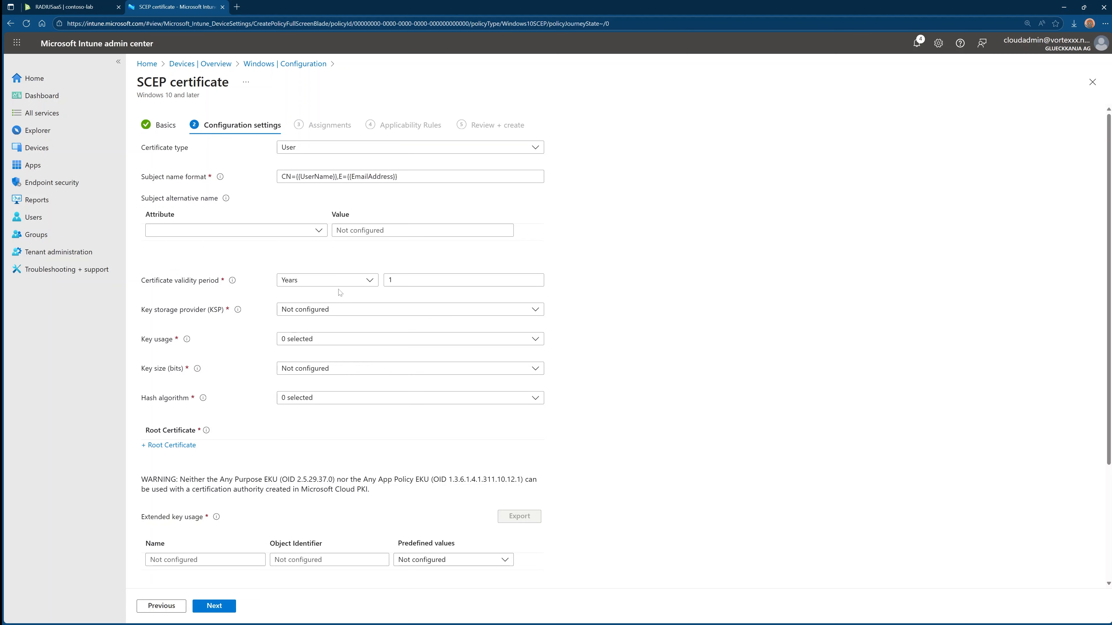
Set the certificate type to Device and the subject name format to CN={{DeviceName}}
left_click(336, 150)
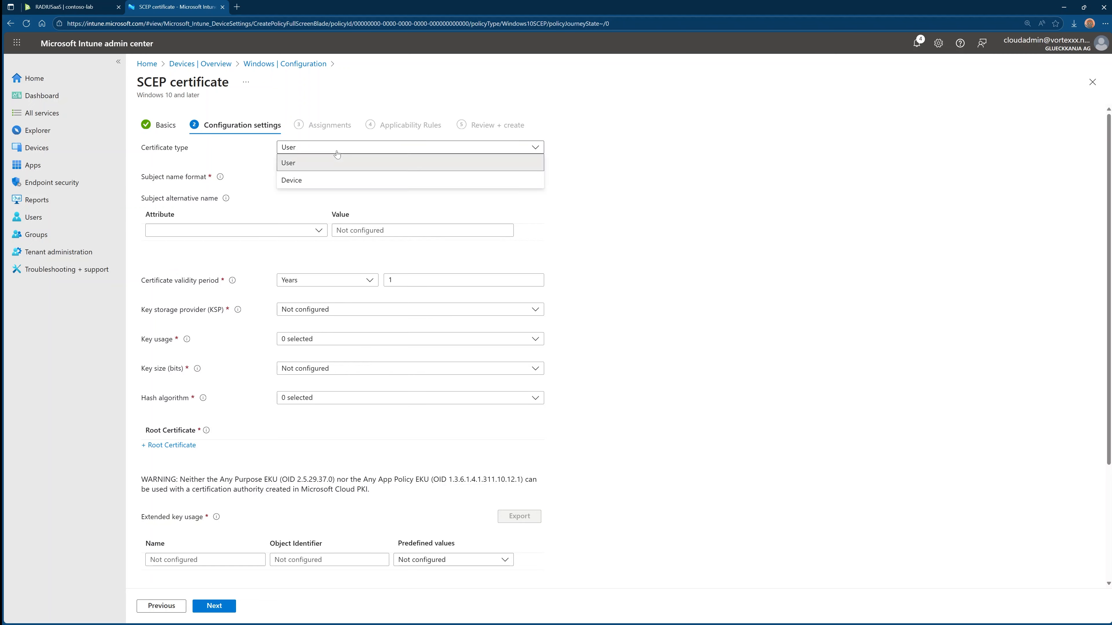
left_click(318, 180)
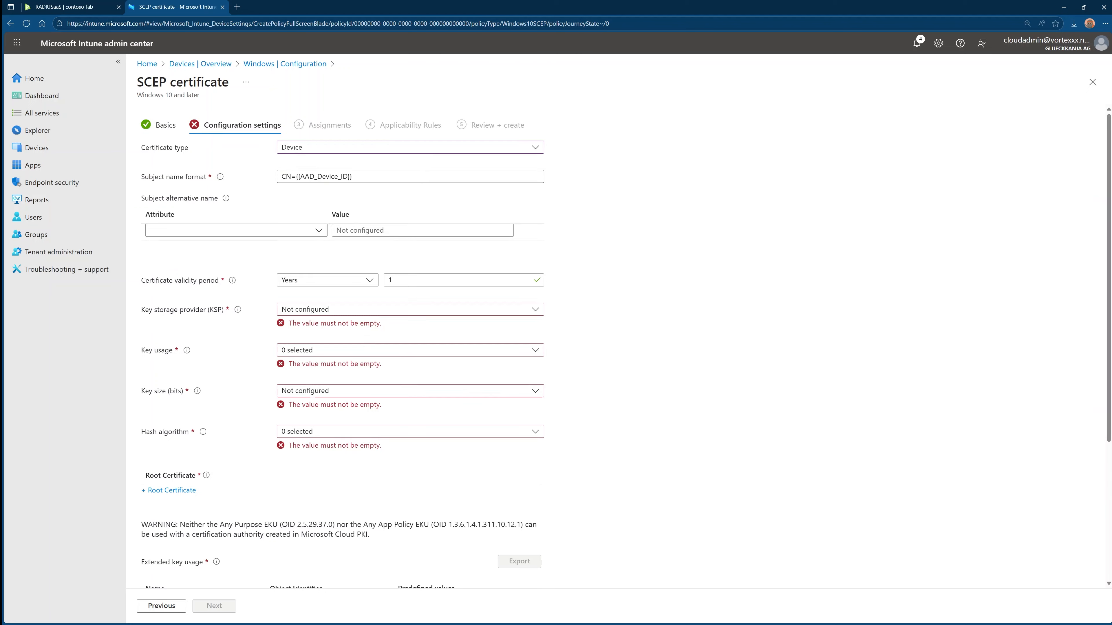
left_click_drag(300, 177, 349, 177)
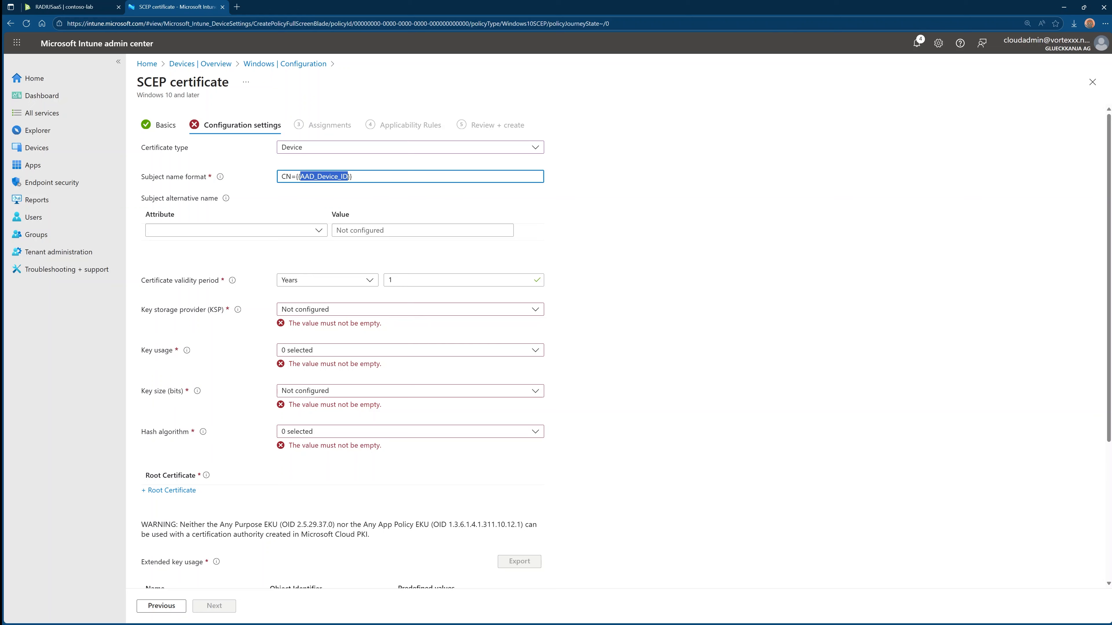
type("DeviceNa")
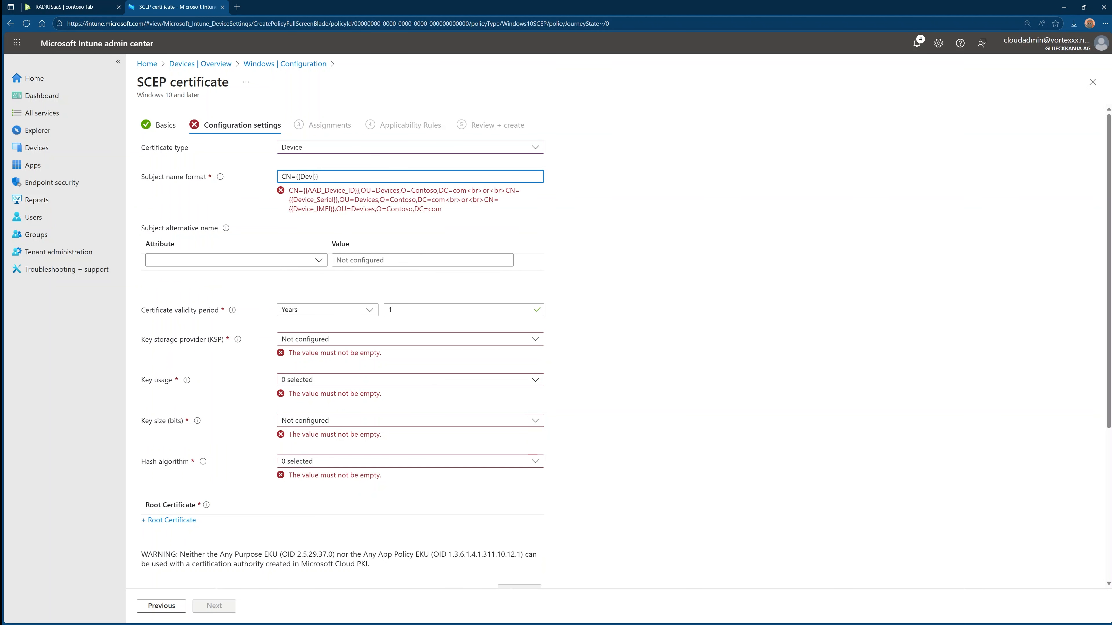
type("me")
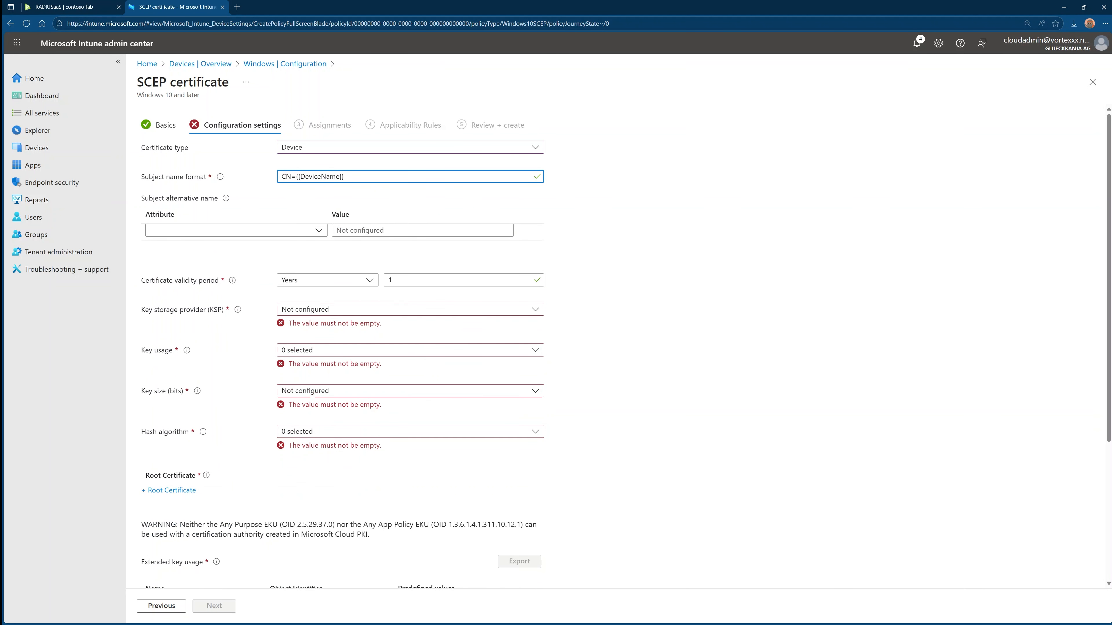
Add a URI subject alternative name with the value IntuneDeviceId://{{DeviceId}}
left_click(320, 228)
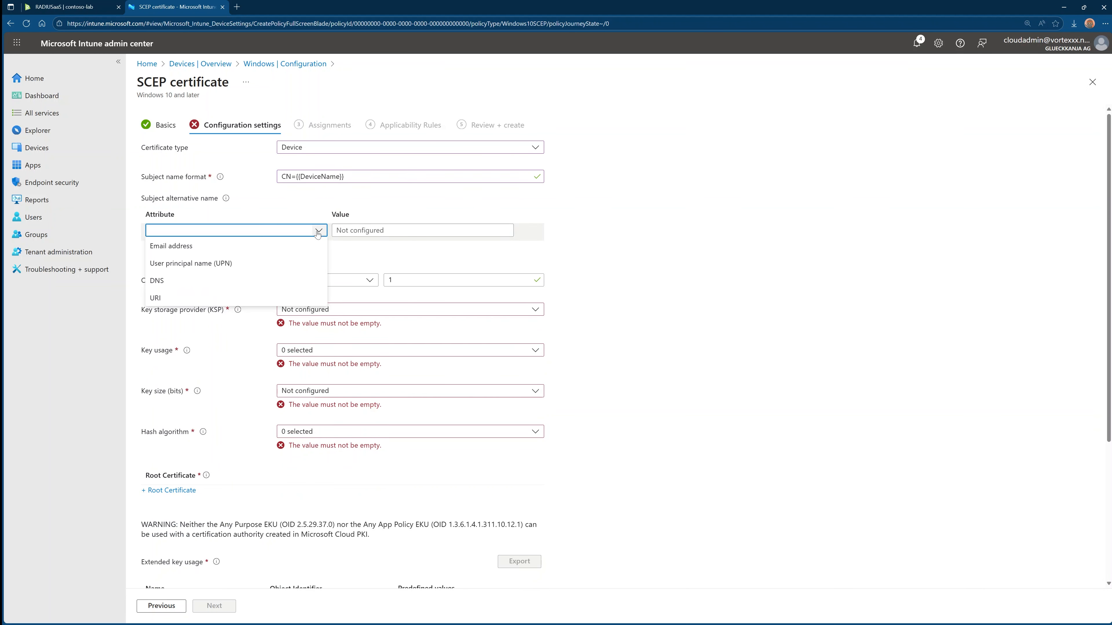
left_click(233, 293)
left_click(380, 231)
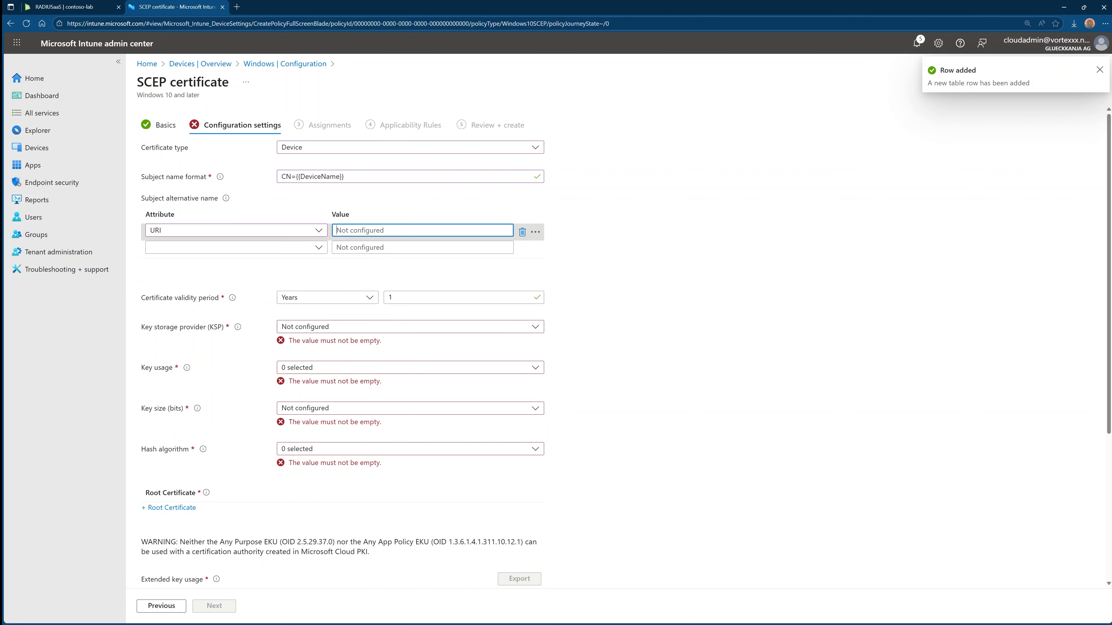
type("IntuneDeviceId:/")
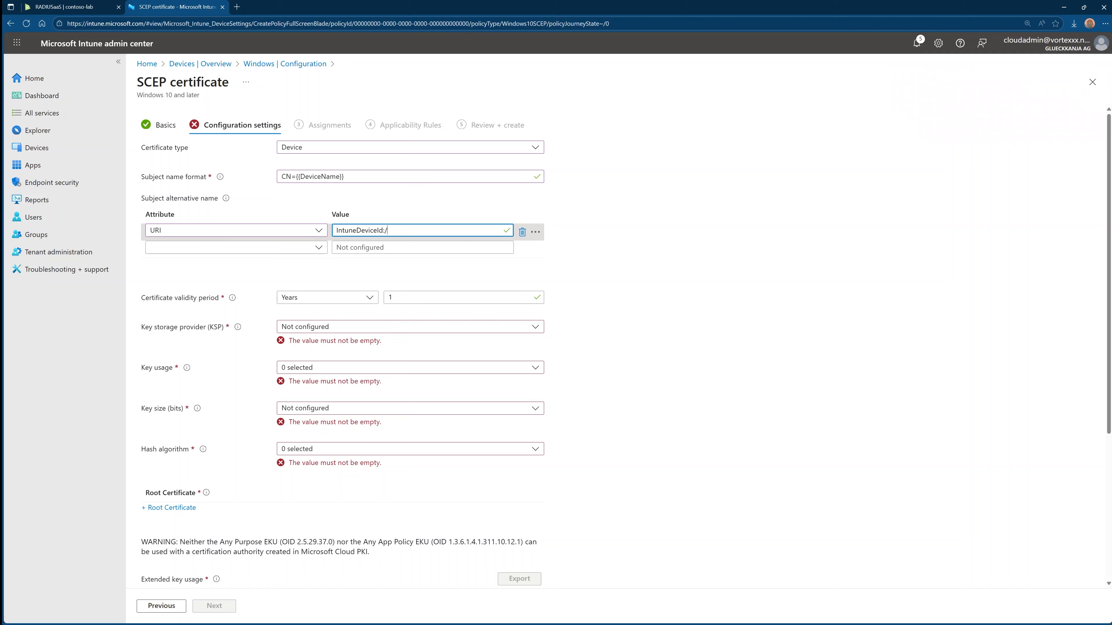
type("/{{}")
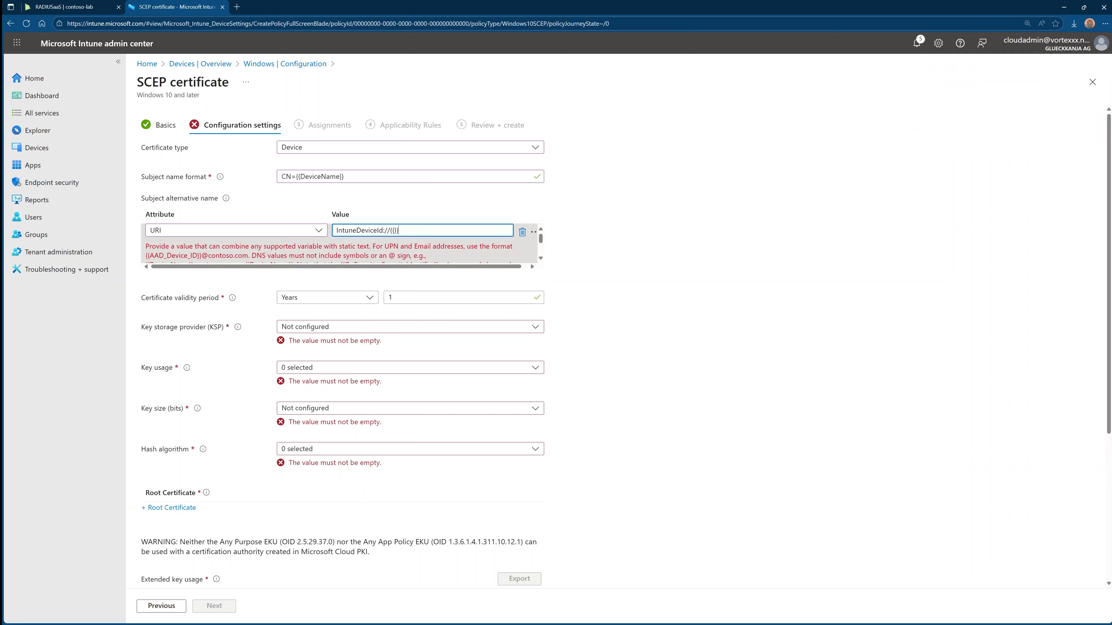
type("DeviceId")
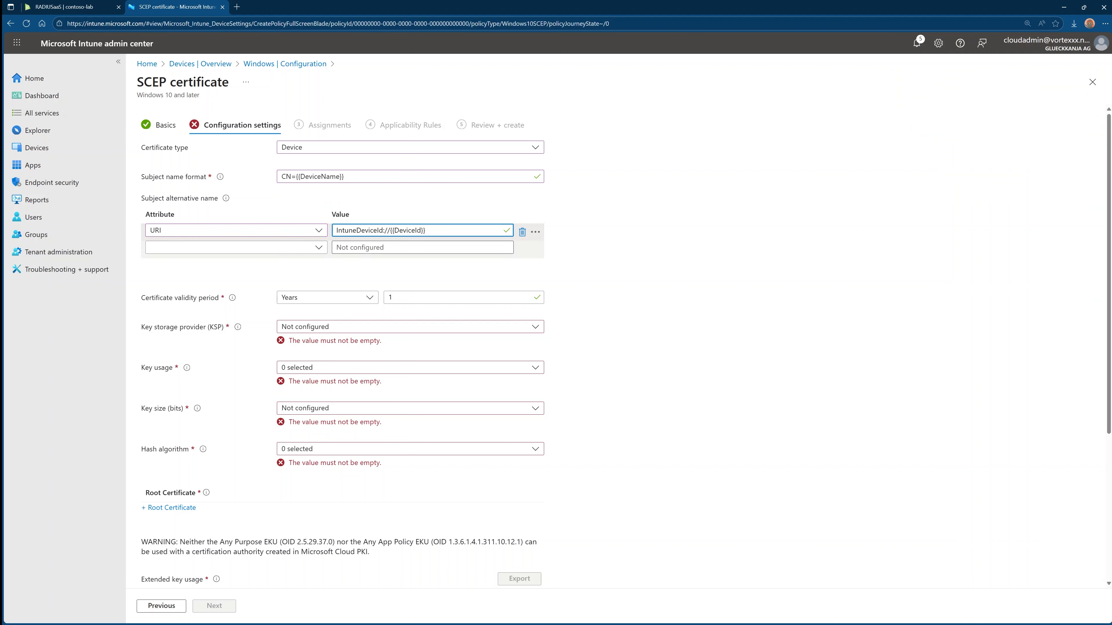
Set key storage to TPM KSP if present, otherwise Software KSP, and enable Digital signature and Key encipherment as key usages
left_click(397, 329)
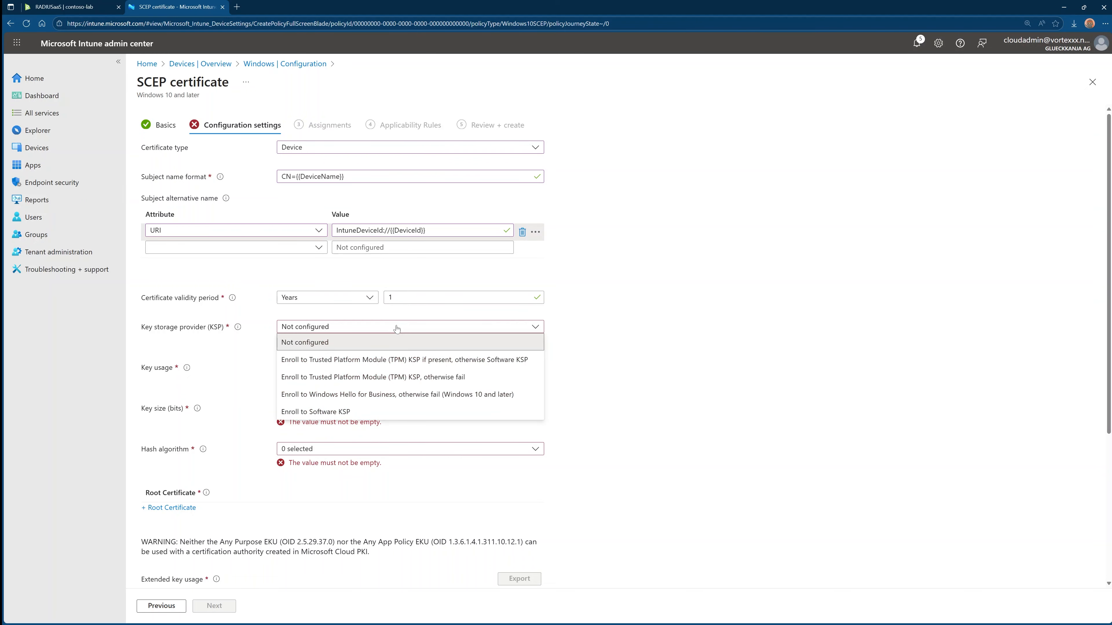
left_click(475, 361)
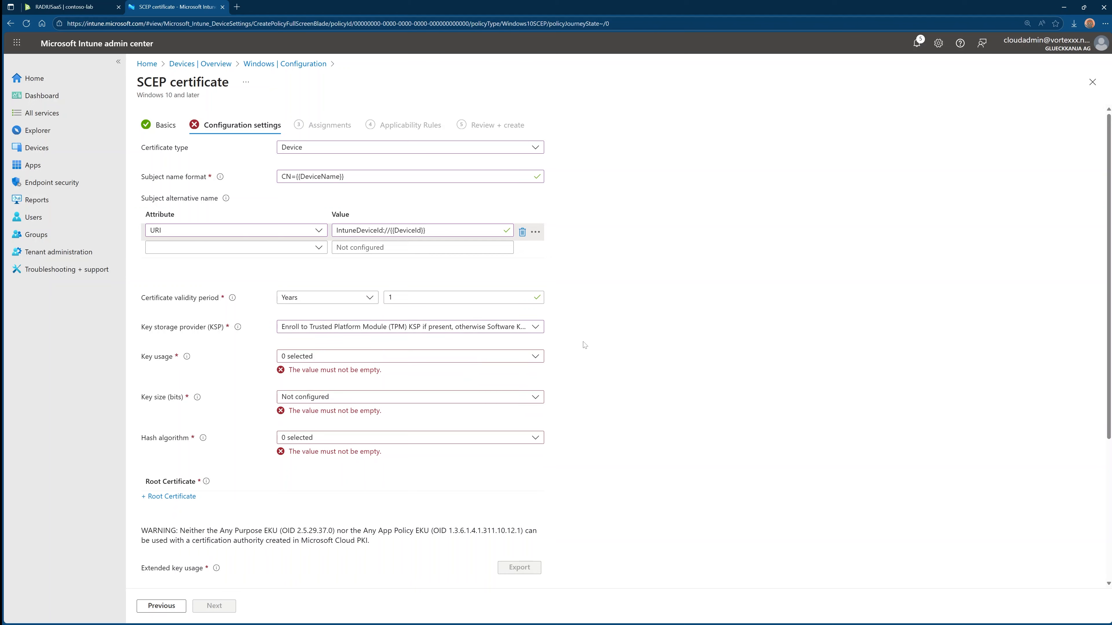
left_click(501, 361)
left_click(287, 372)
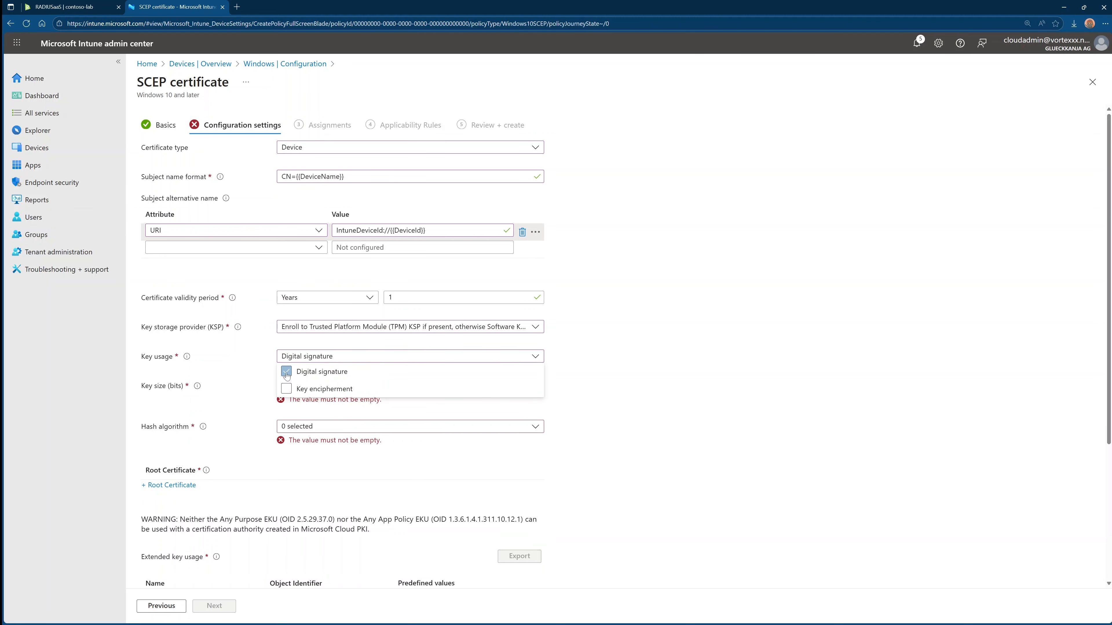
left_click(286, 389)
left_click(600, 391)
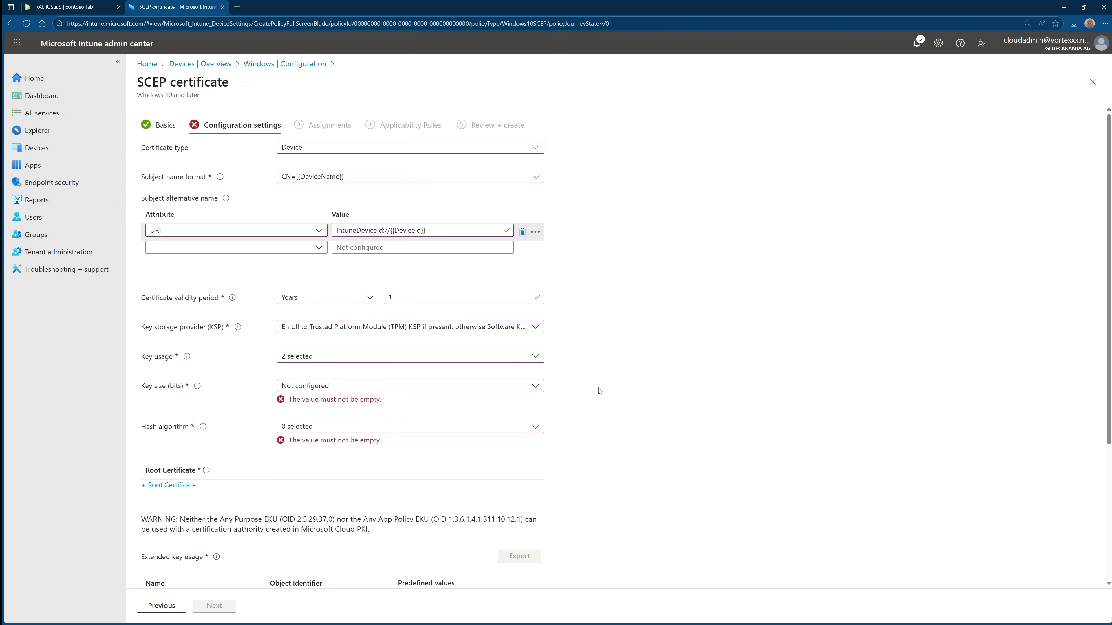
Set the key size to 2048 bits and the hash algorithm to SHA-2
left_click(482, 390)
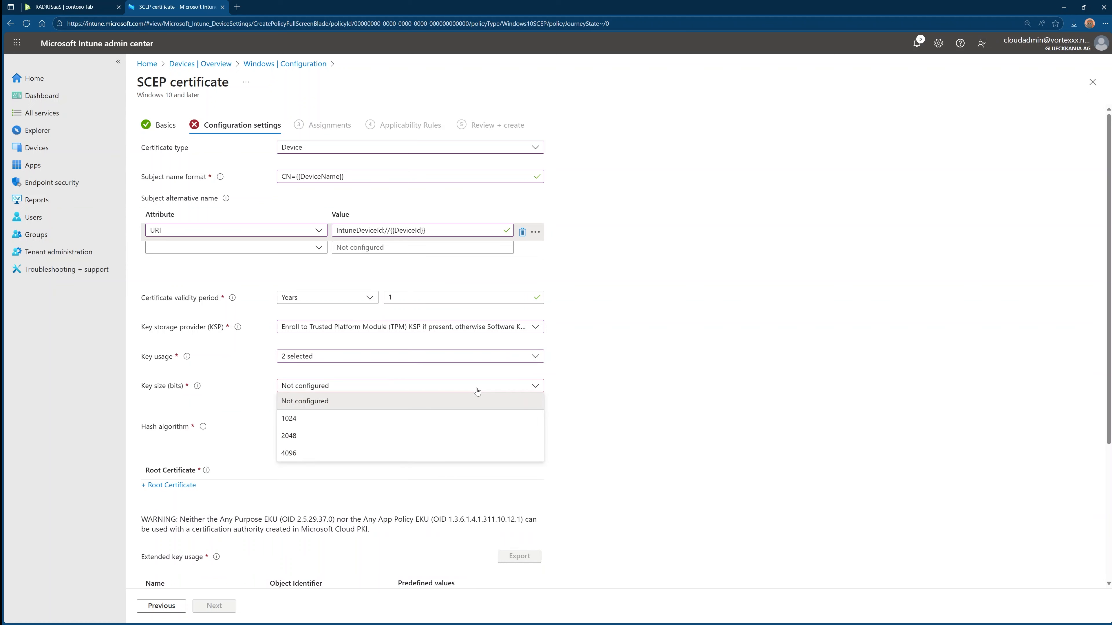
left_click(296, 437)
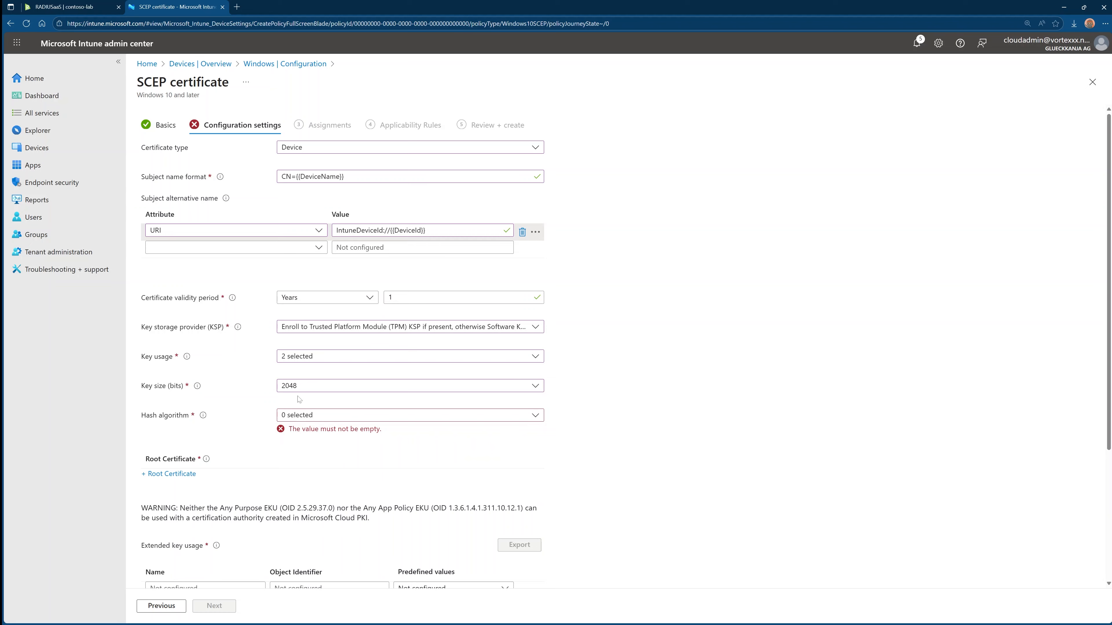
left_click(298, 414)
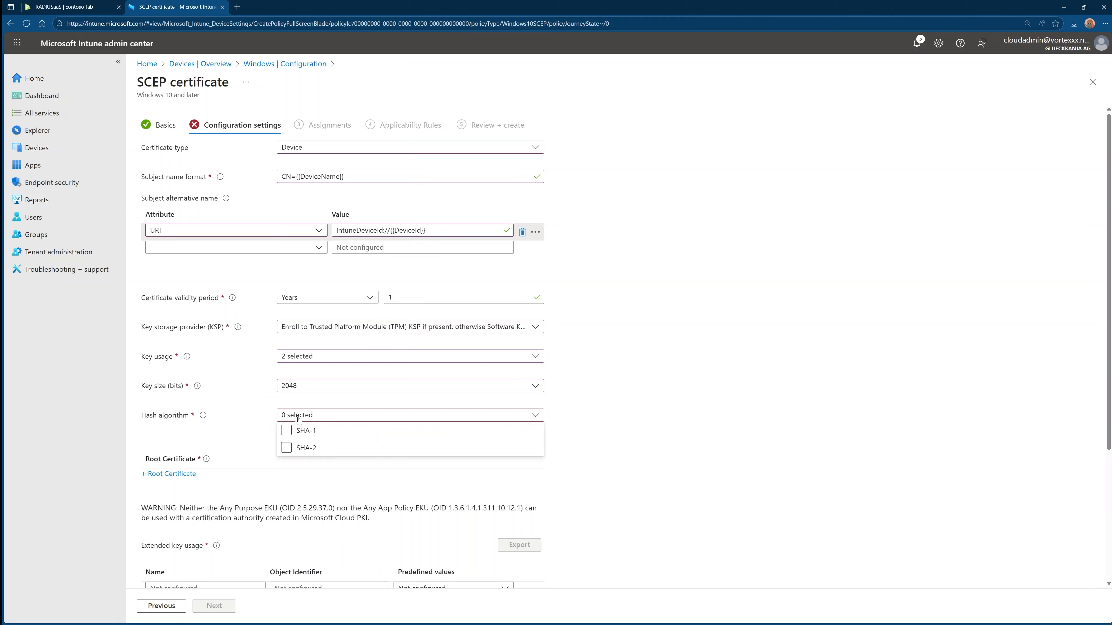
left_click(287, 448)
left_click(632, 453)
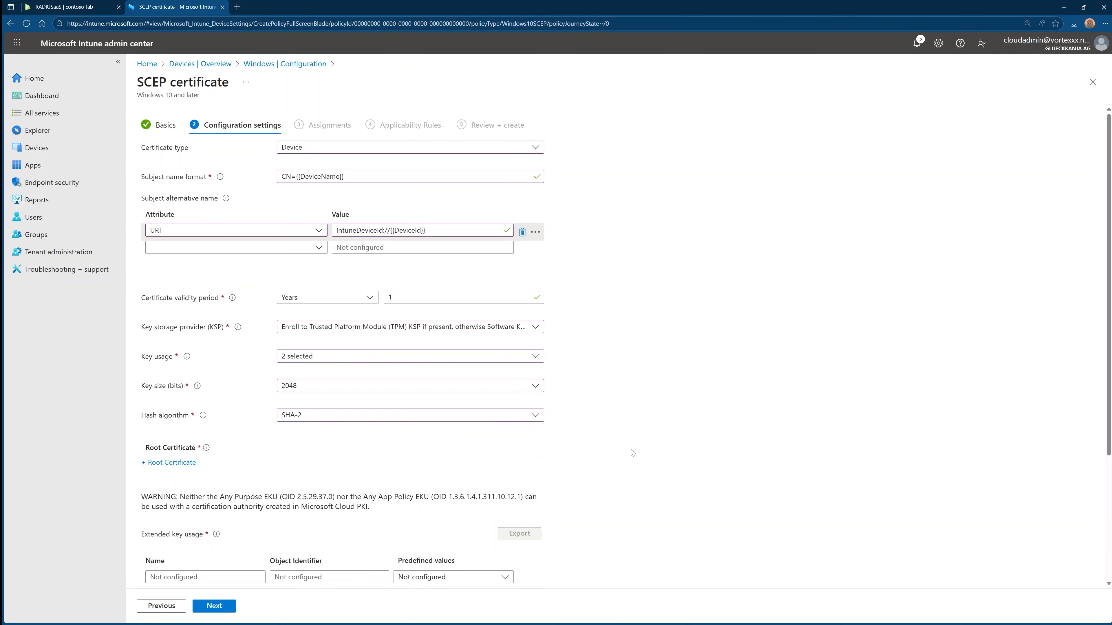
Assign the Contoso-Lab Cloud PKI Root CA profile as the SCEP profile's root certificate
left_click(184, 463)
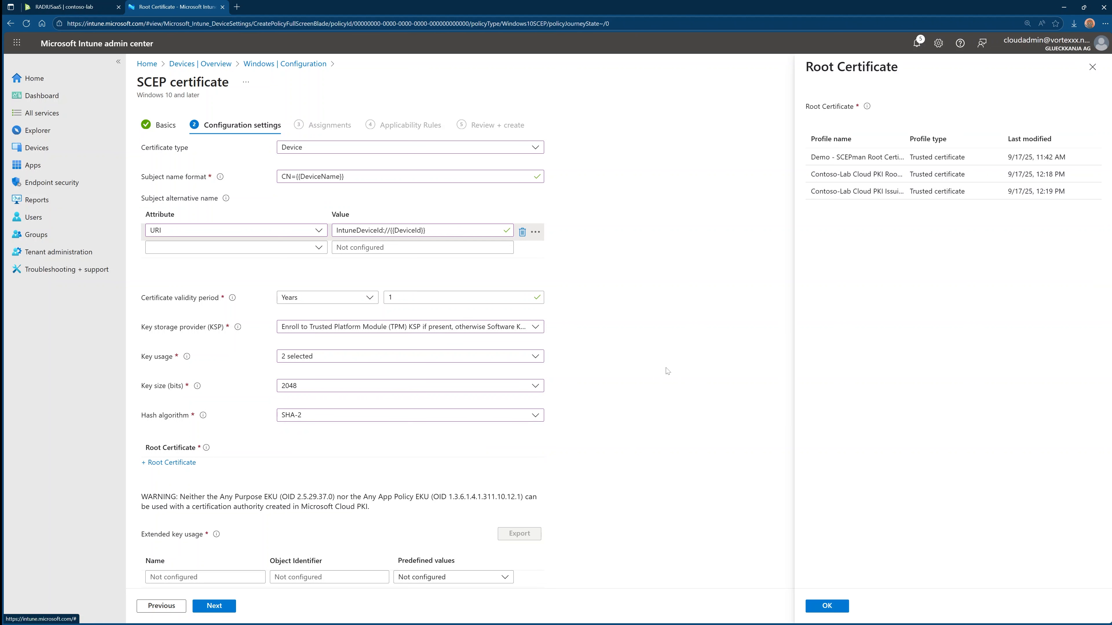
left_click_drag(904, 137, 943, 138)
left_click(879, 179)
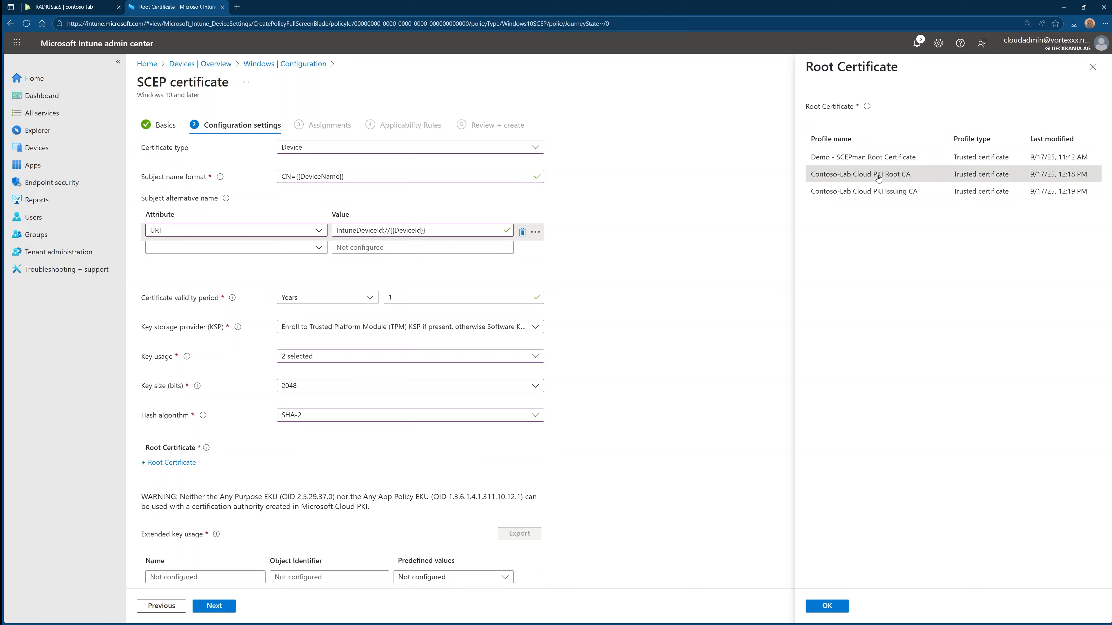
left_click(822, 606)
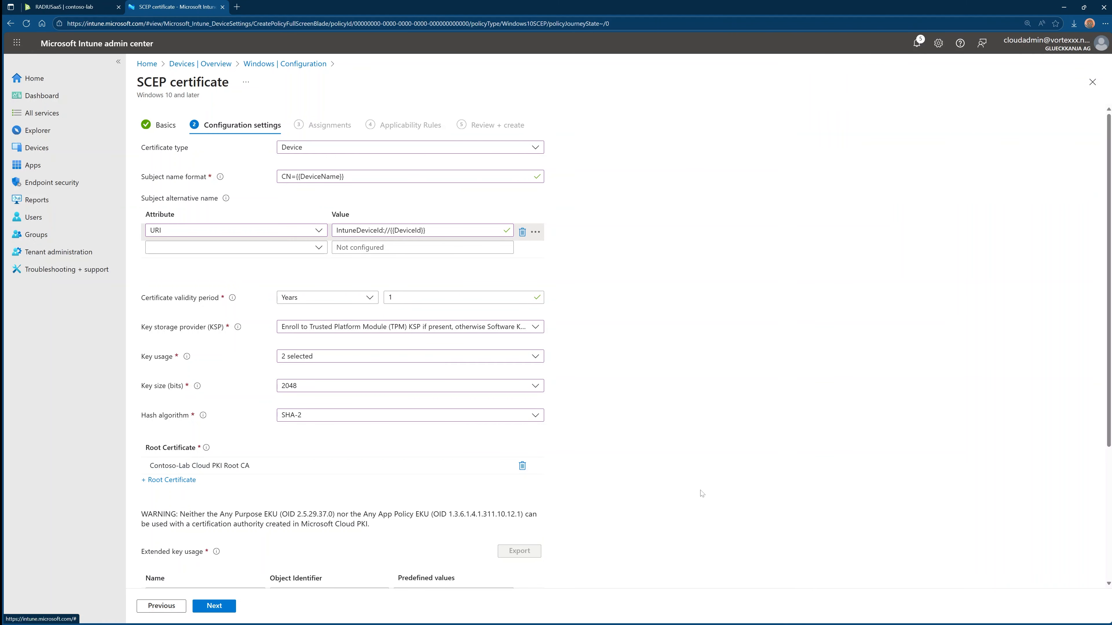
Add the predefined Client Authentication value as the profile's extended key usage
scroll(663, 491, "down", 3)
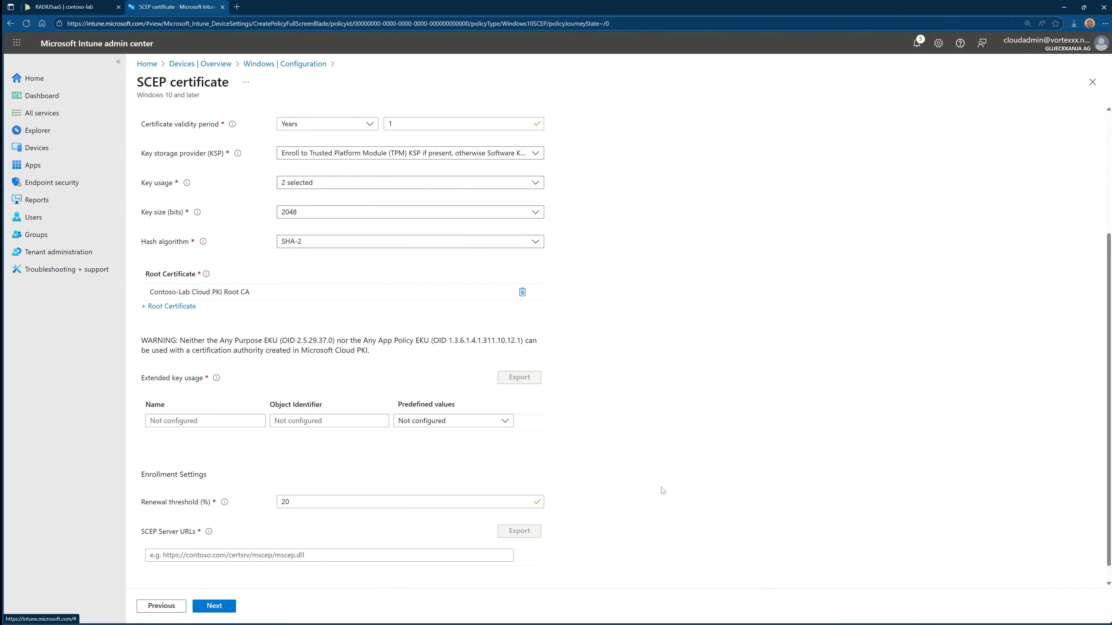
left_click(458, 424)
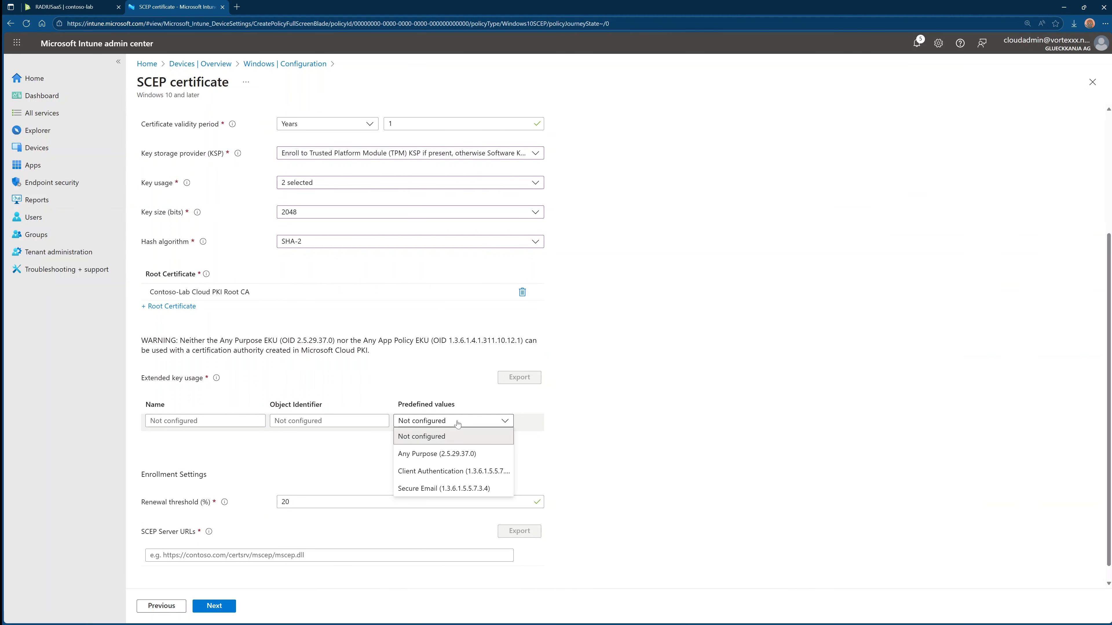
left_click(449, 472)
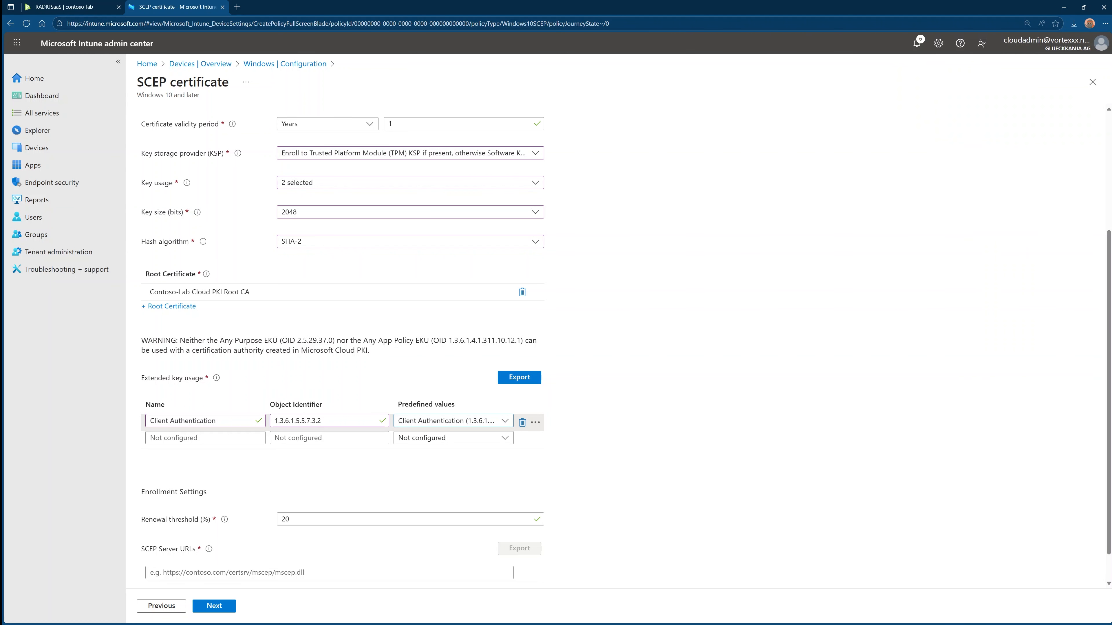
Copy the SCEP URI from the Notepad notes into the profile's SCEP Server URLs and continue to the assignments
key("alt+Tab")
left_click_drag(873, 540, 286, 540)
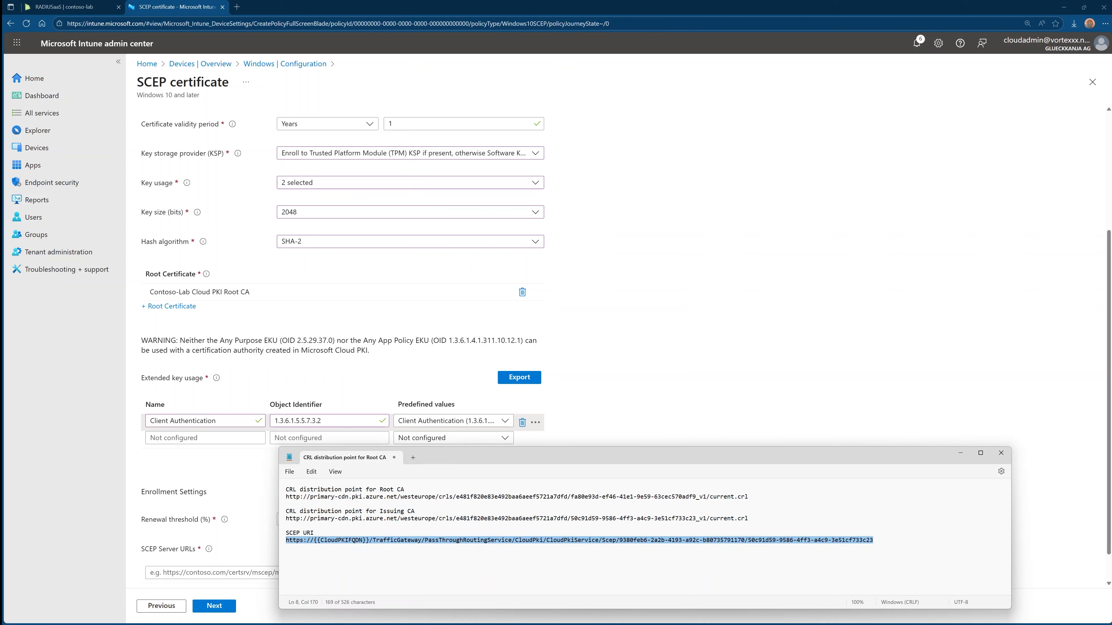
key("alt+Tab")
key("ctrl+v")
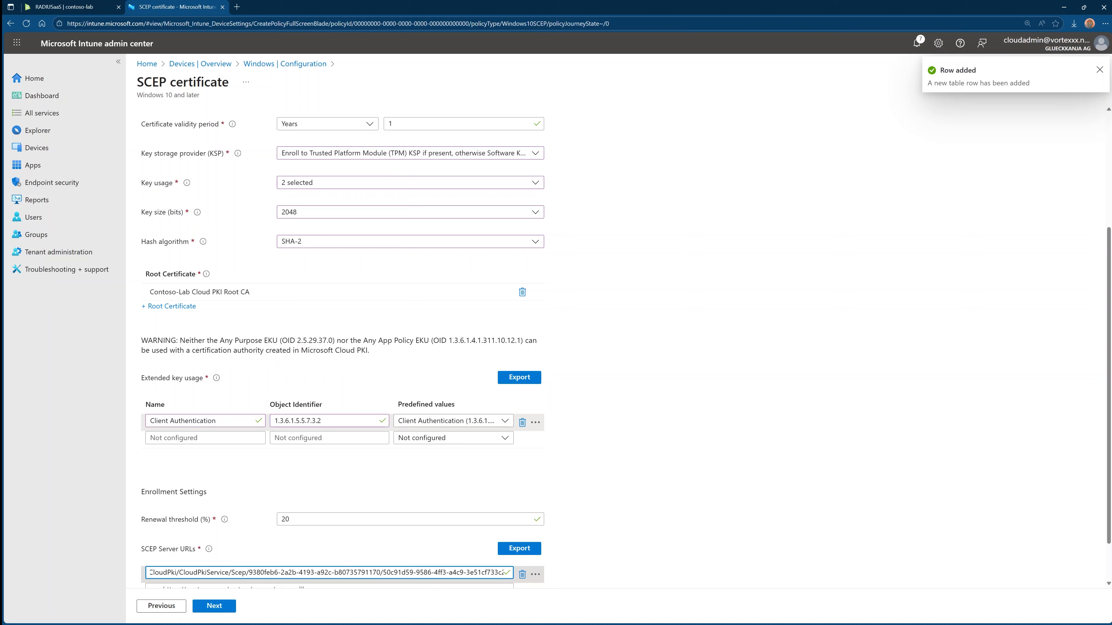
left_click(220, 609)
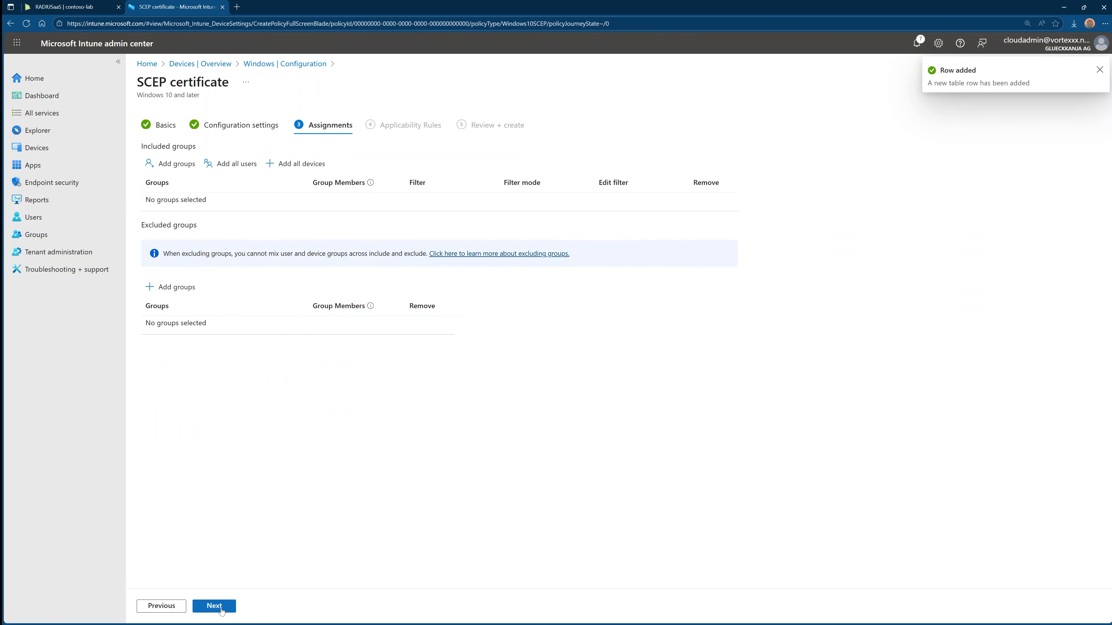
Include the Contoso Cloud PKI group in the SCEP certificate profile's assignments
left_click(184, 169)
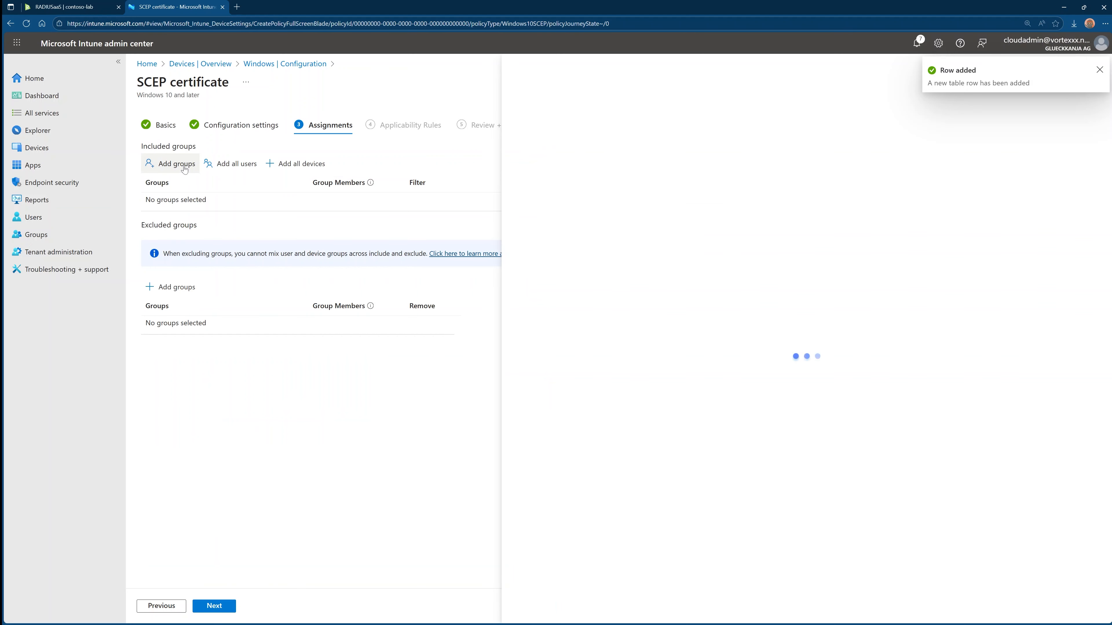
left_click(569, 149)
type("Contoso")
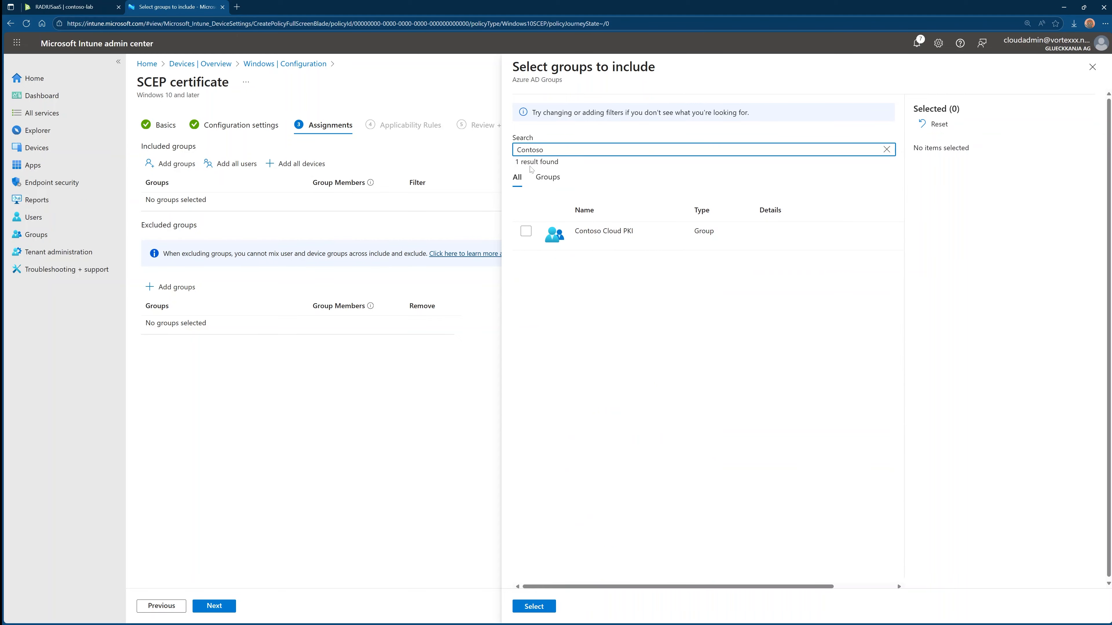
left_click(526, 232)
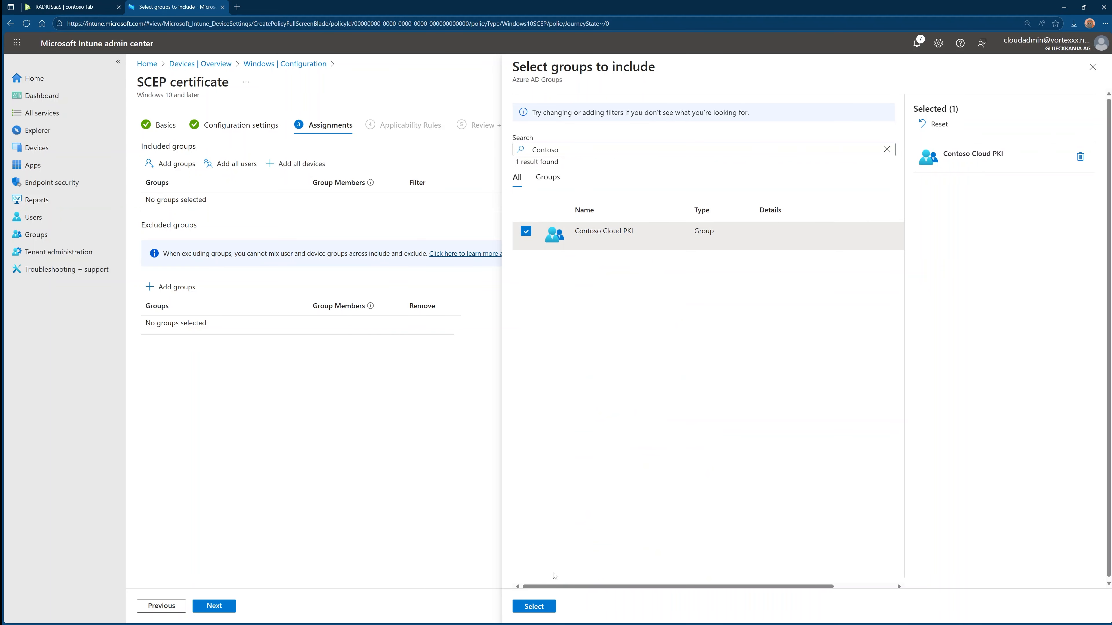
left_click(534, 606)
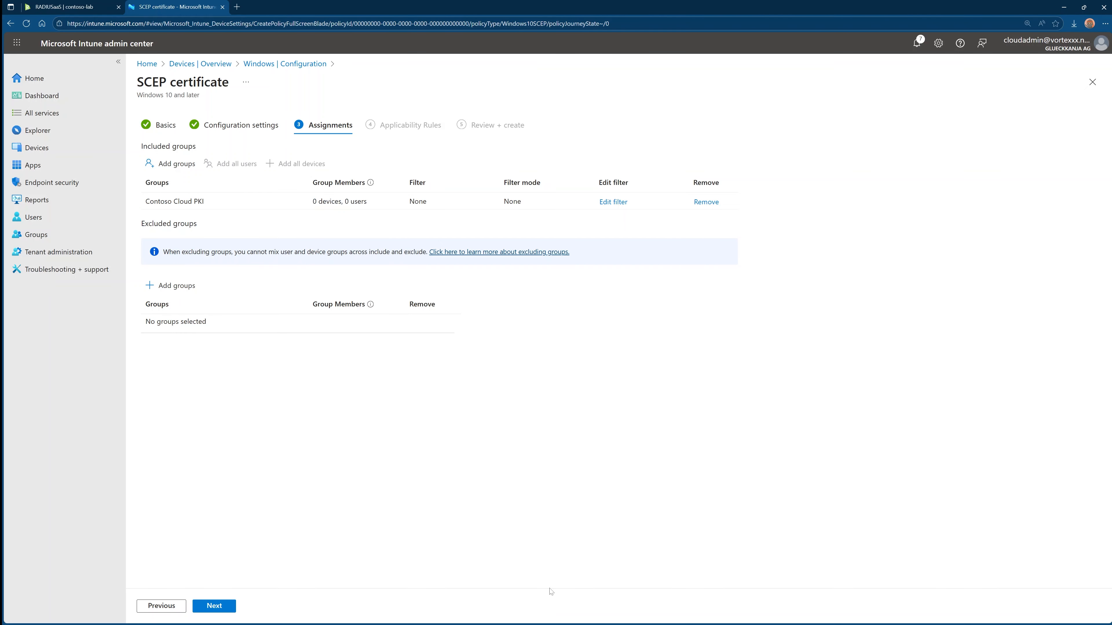
Skip the applicability rules, create the SCEP certificate profile and refresh the policy list
left_click(221, 609)
left_click(220, 609)
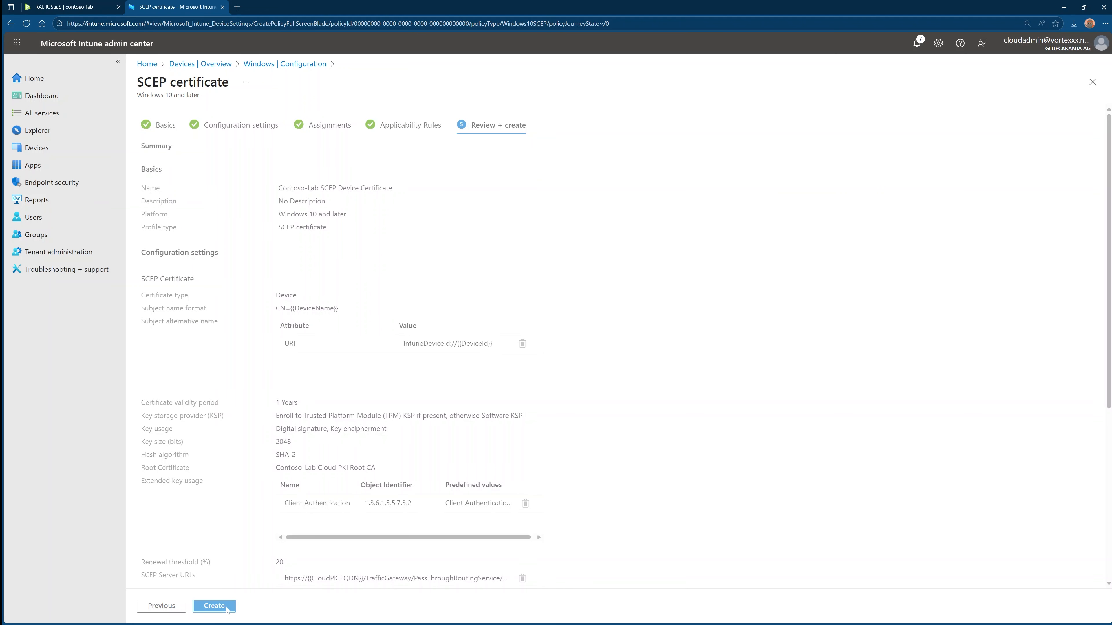
left_click(226, 608)
left_click(365, 155)
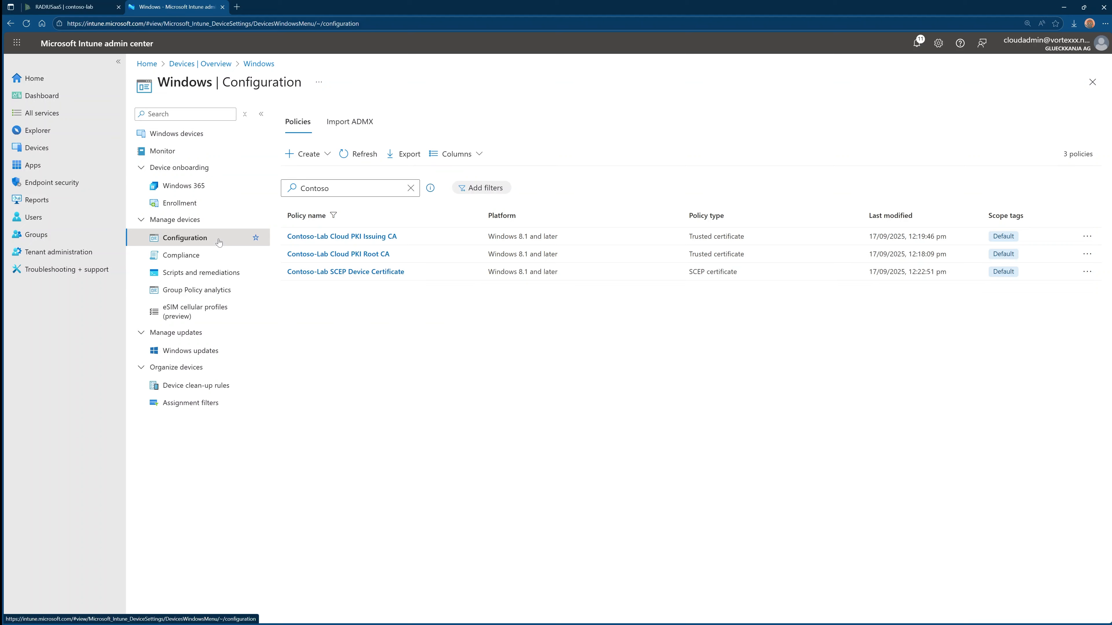
Start a new configuration policy for Windows 10 and later from the Wi-Fi template
left_click(328, 158)
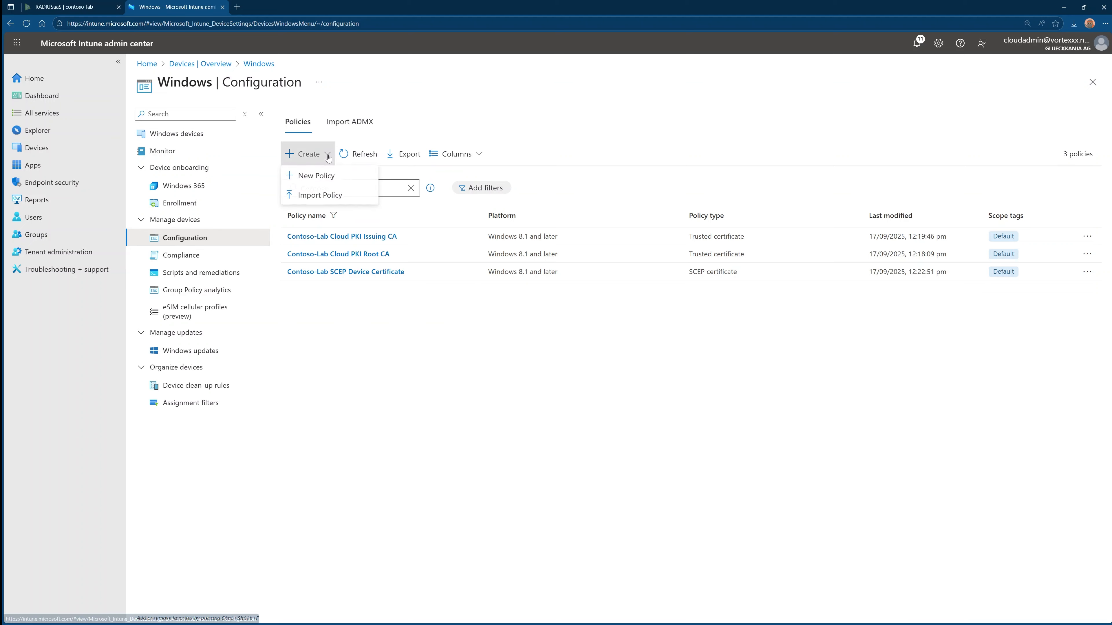
left_click(322, 178)
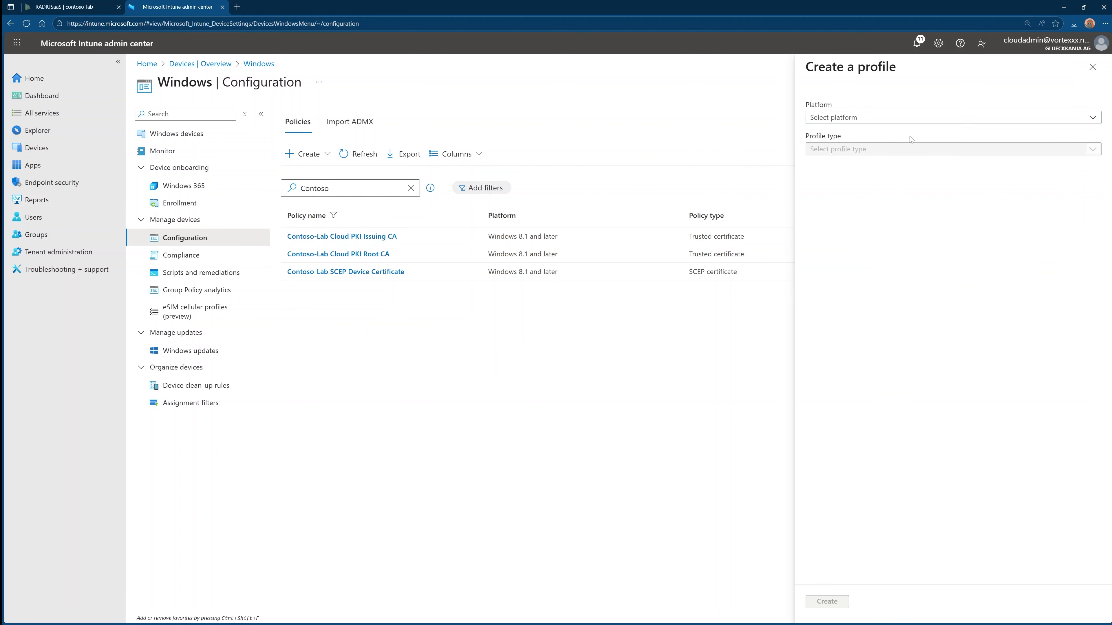
left_click(906, 117)
left_click(871, 136)
left_click(871, 149)
left_click(871, 198)
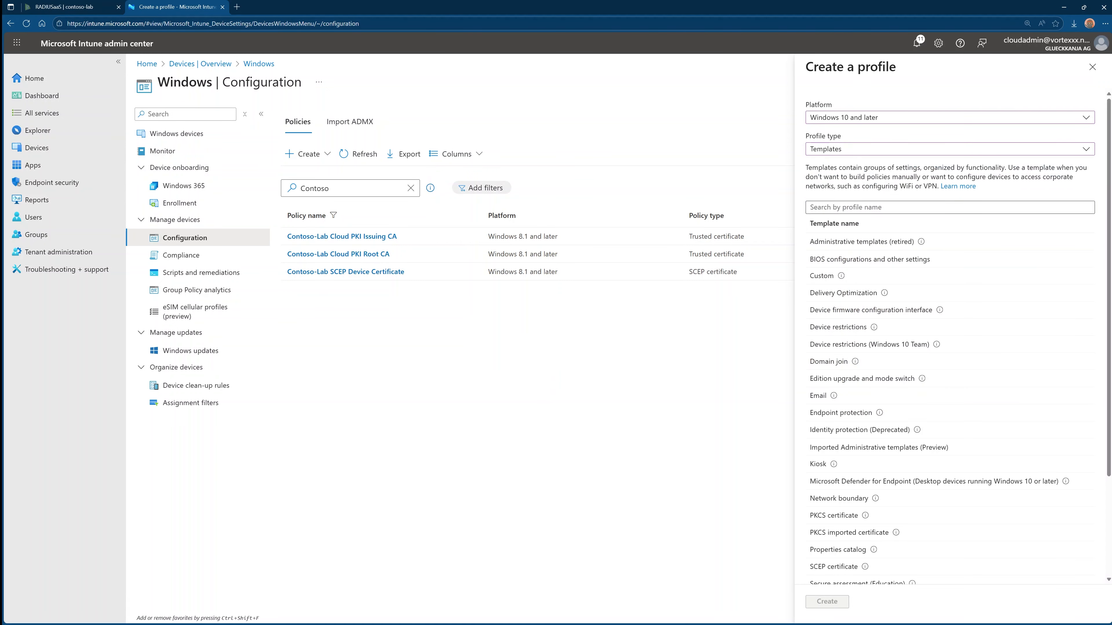
scroll(831, 451, "down", 3)
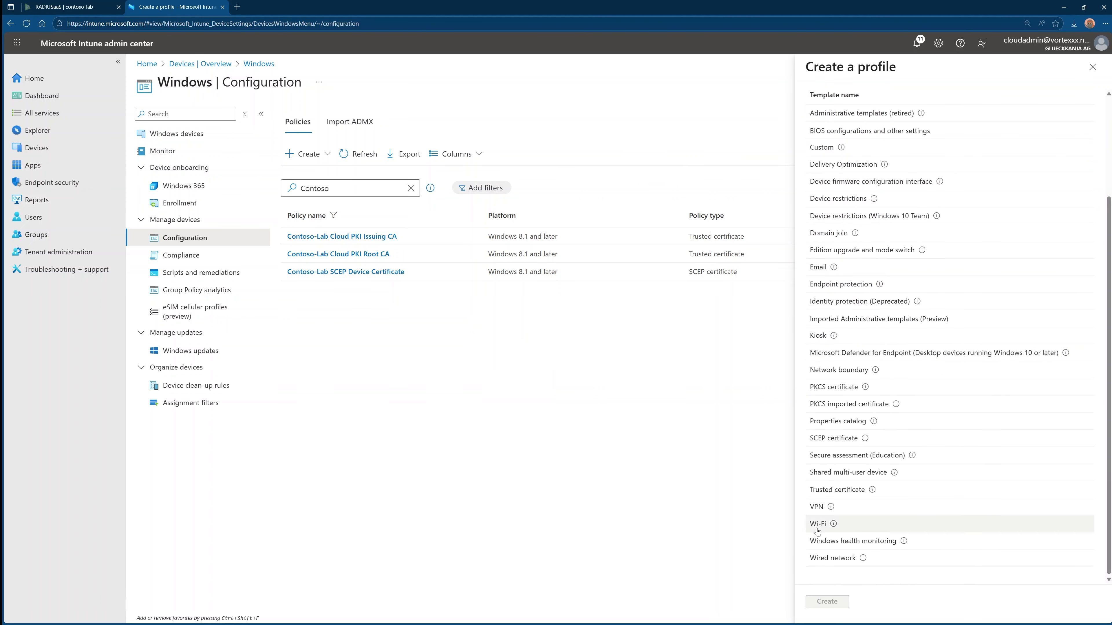
left_click(817, 528)
left_click(826, 601)
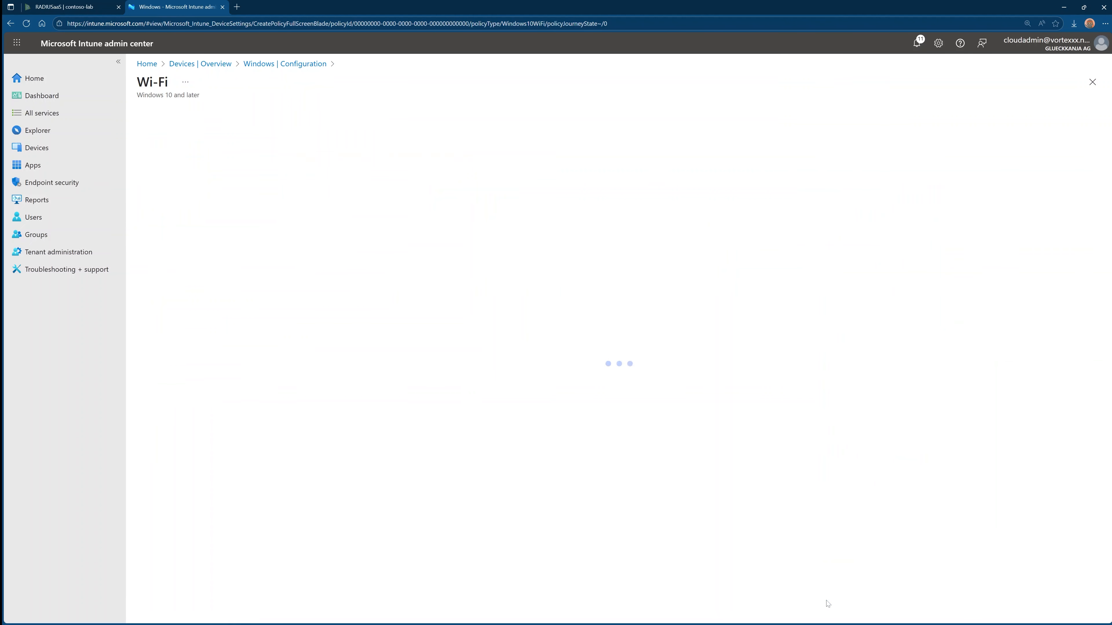
Name the Wi-Fi profile "Contoso-Lab WiFi mAP" and continue to the configuration settings
left_click(377, 147)
type("Contoso-Lab Wi")
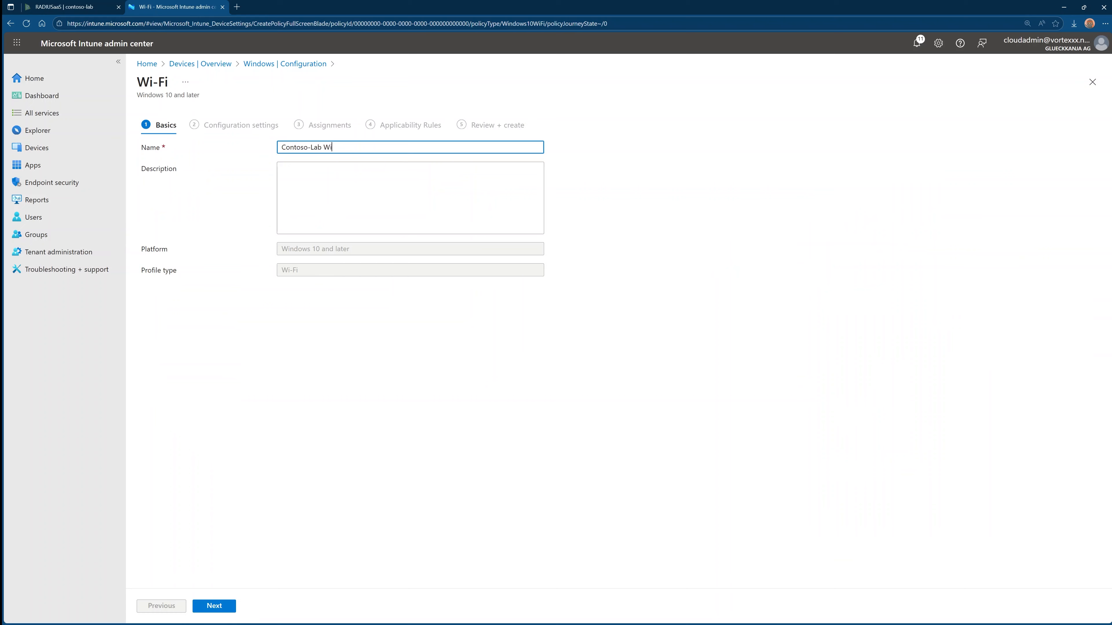
type("Fi mAP")
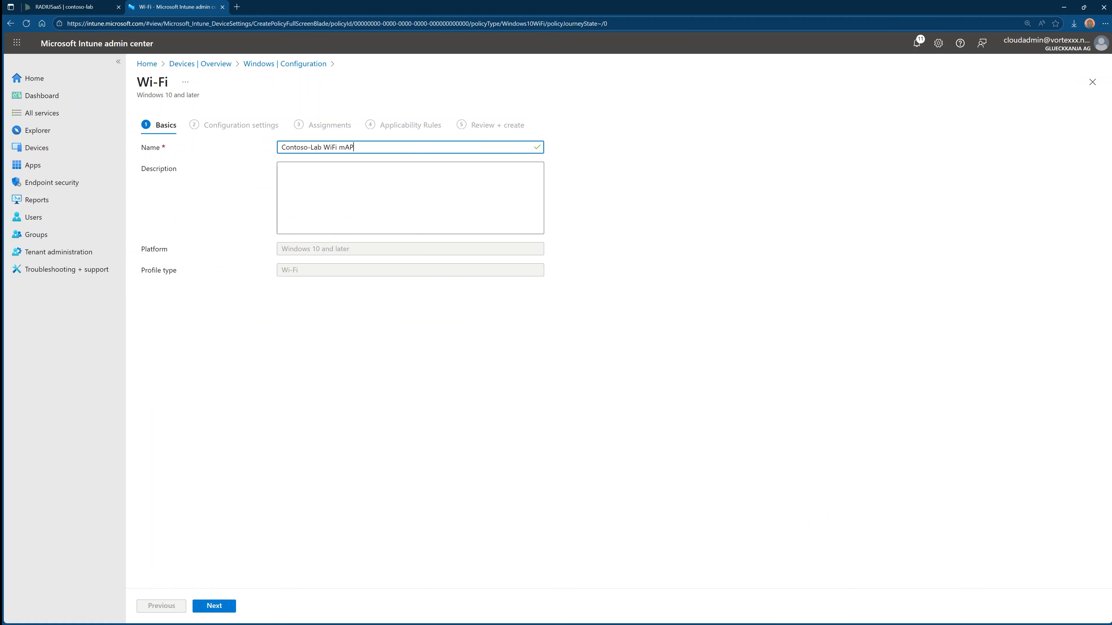
left_click(211, 607)
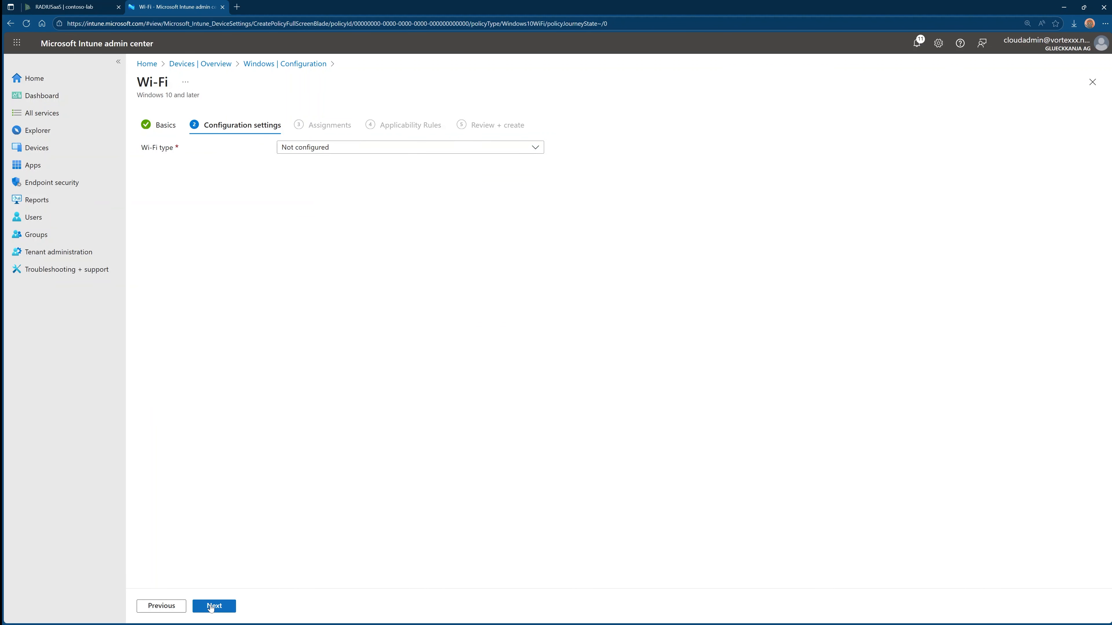
Set the Wi-Fi type to Enterprise with SSID "mAP" and connection name "Contoso-Lab Wi-Fi"
left_click(303, 147)
left_click(296, 199)
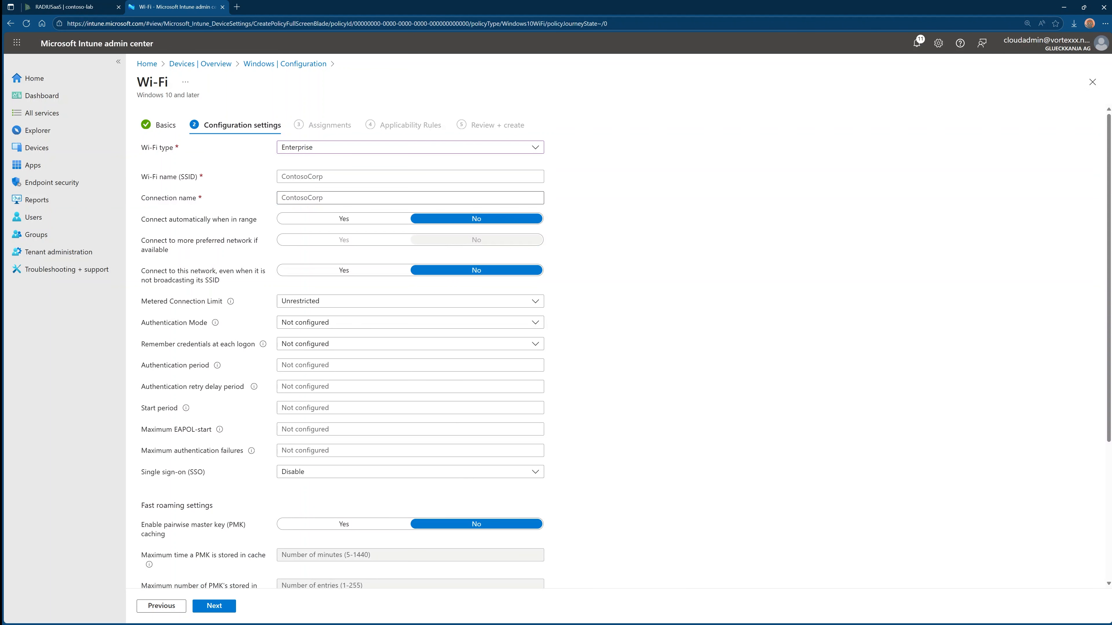
left_click(303, 177)
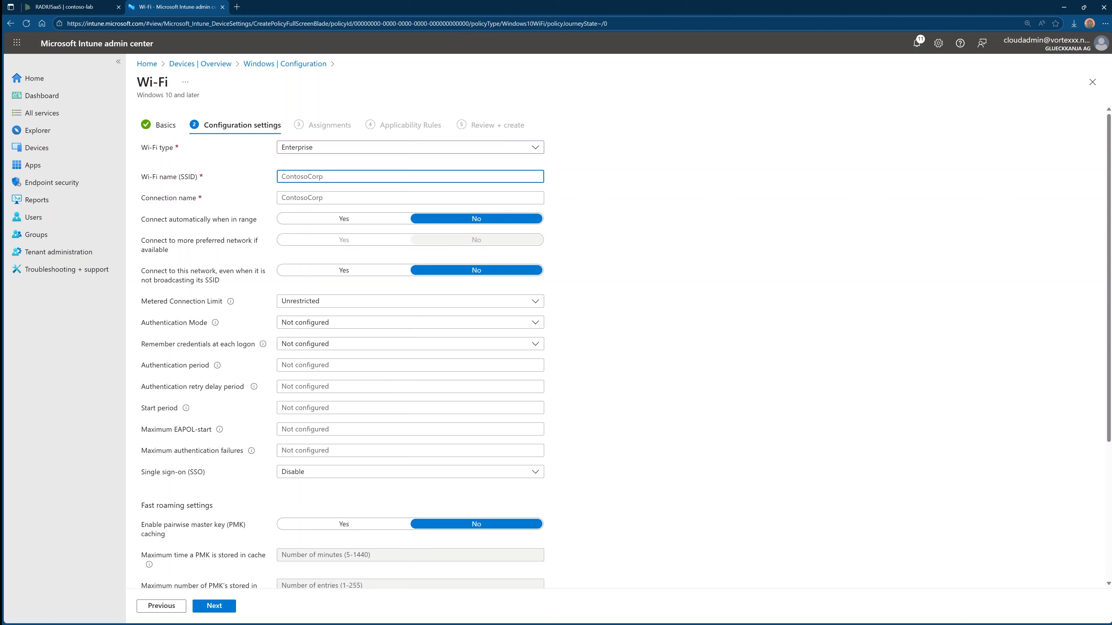
type("mAP")
key("Tab")
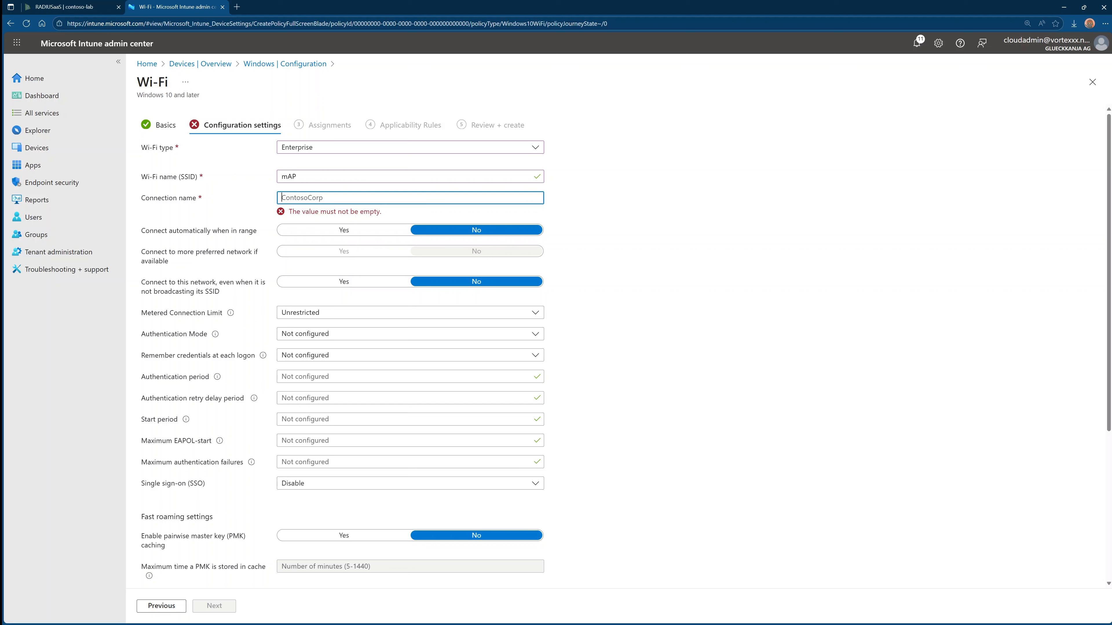
type("Contoso")
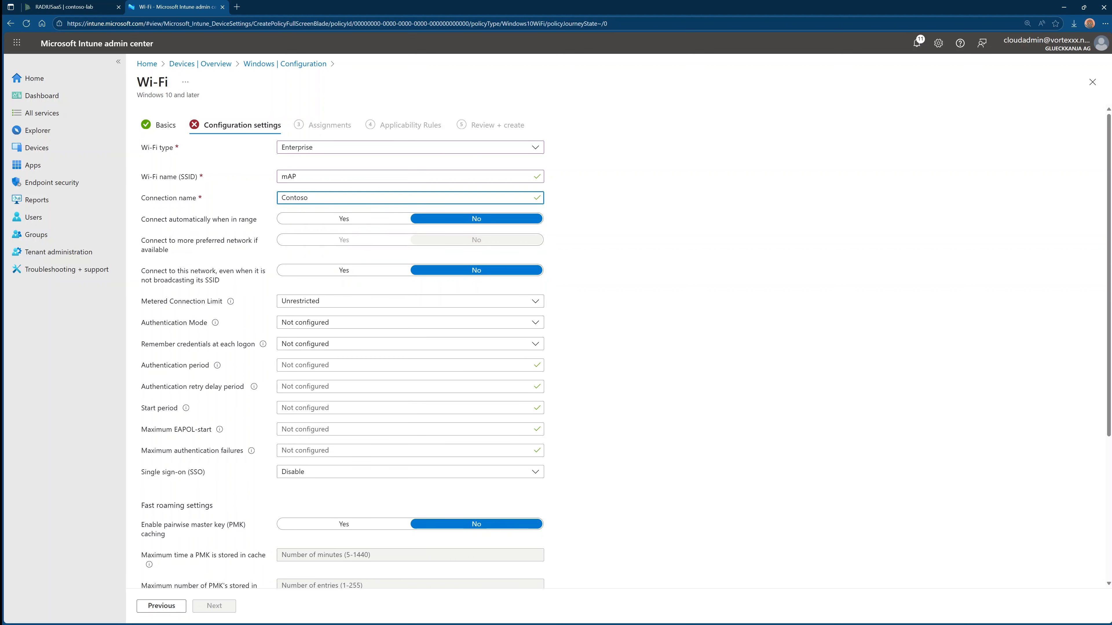
type("-Lab Wi-Fi")
Set the Wi-Fi profile's authentication mode to Machine and its EAP type to EAP - TLS
left_click(306, 322)
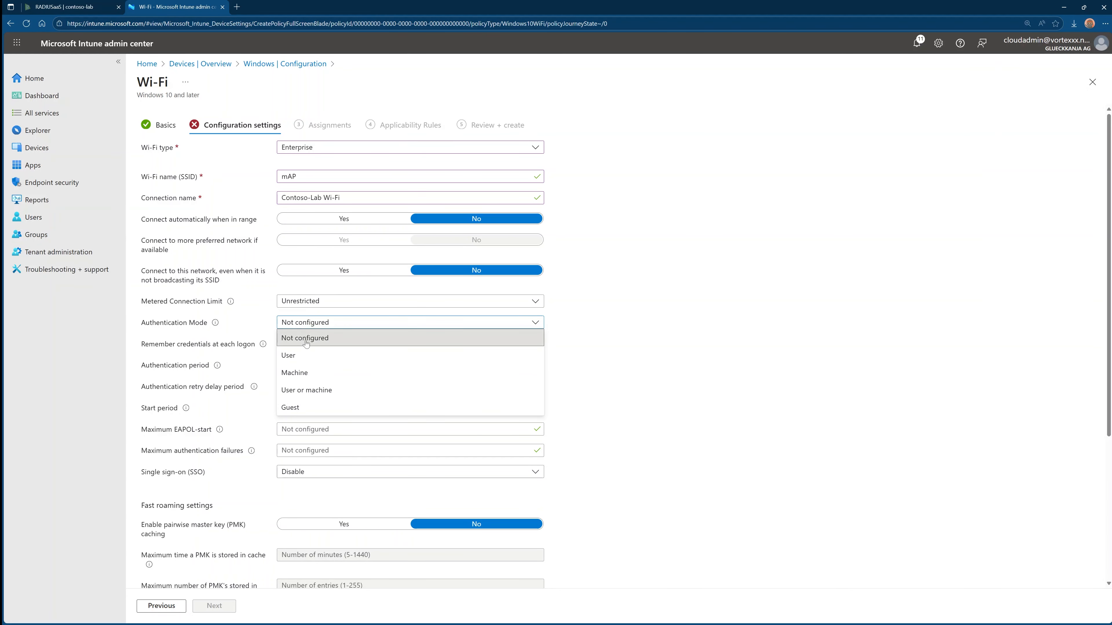
left_click(305, 370)
scroll(618, 447, "down", 4)
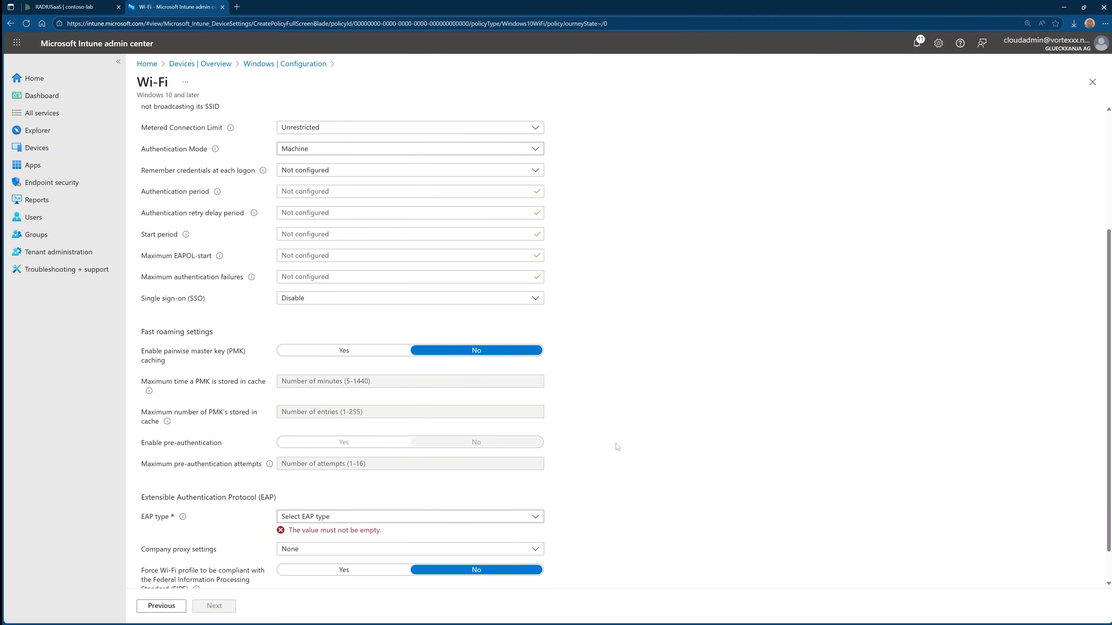
left_click(336, 517)
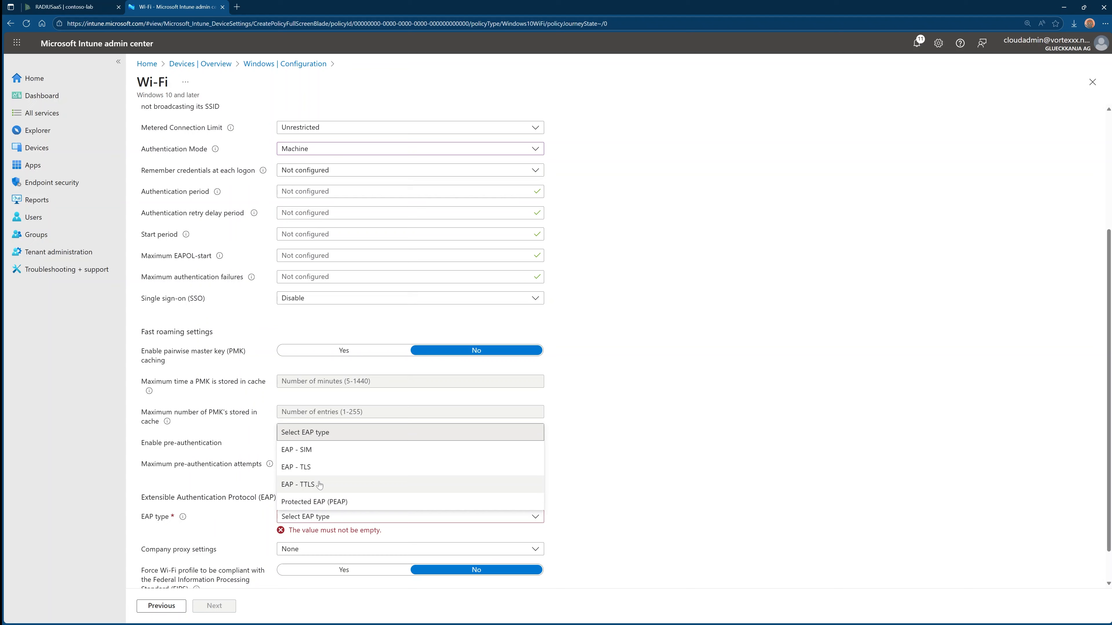
left_click(320, 469)
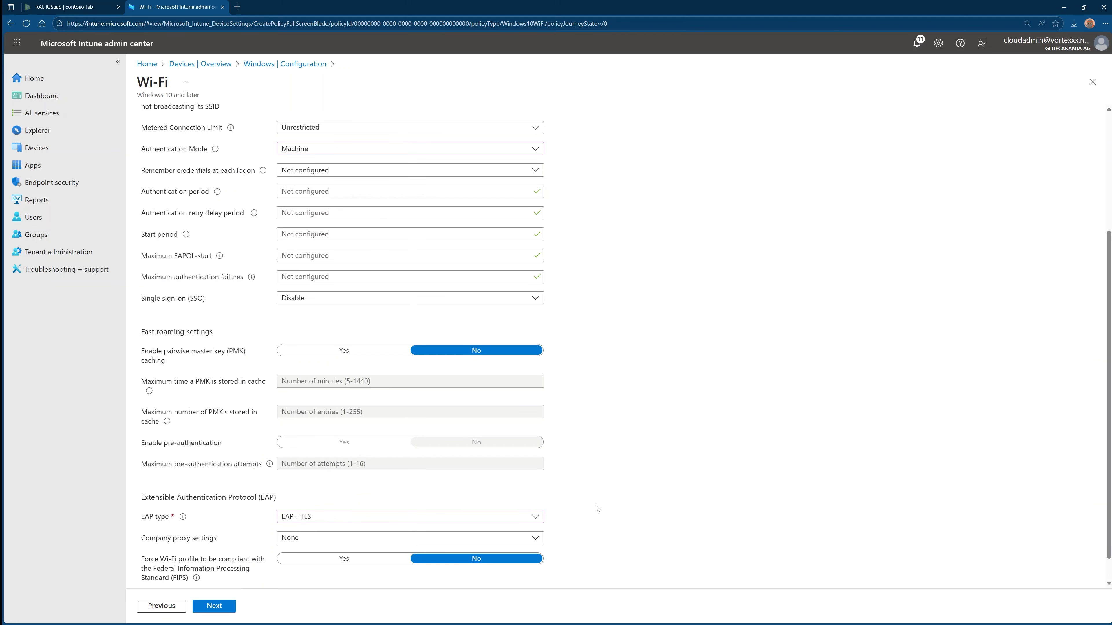
Copy the RadSec DNS name radsec-contoso-lab.radius-as-a-service.com from the RADIUSaaS server settings into the Wi-Fi profile's certificate server names
scroll(597, 508, "down", 1)
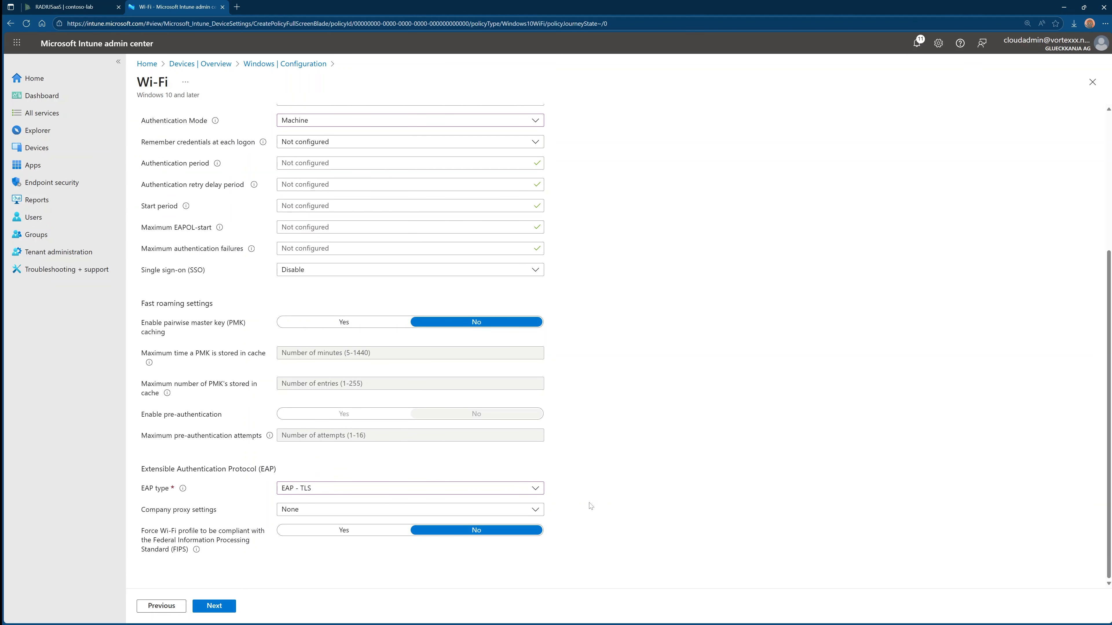
scroll(591, 505, "down", 3)
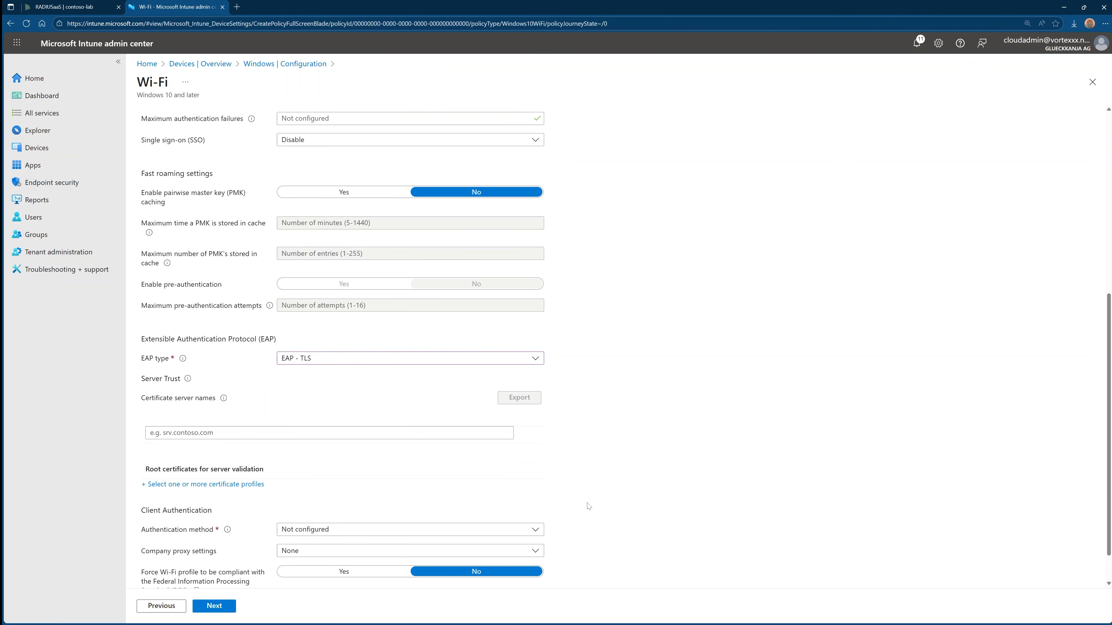
left_click(82, 7)
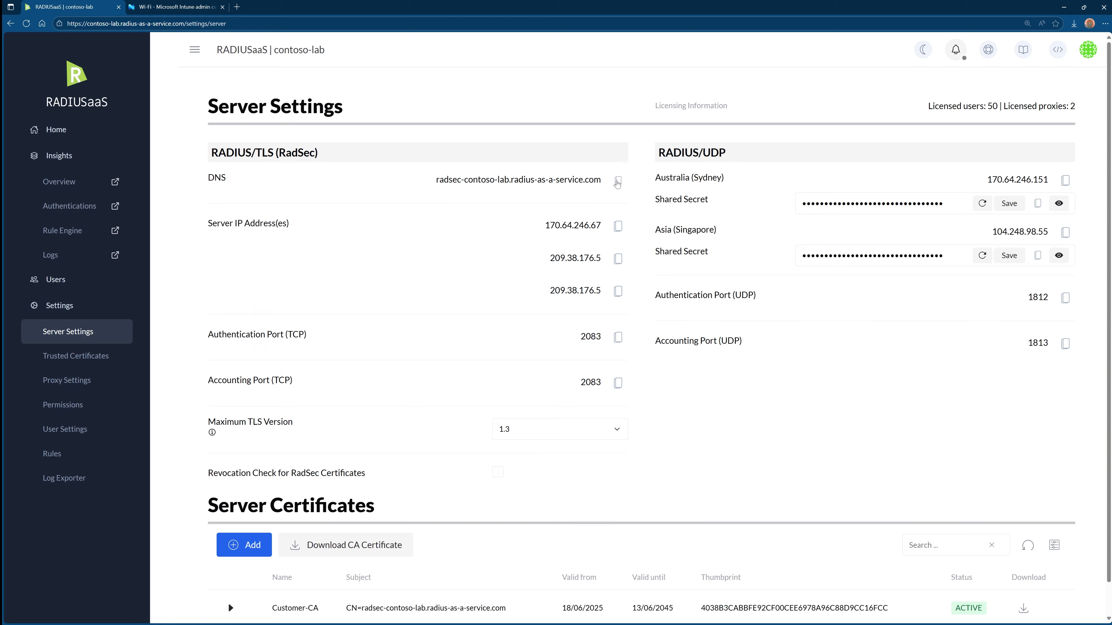
left_click(187, 8)
left_click(206, 431)
type("radsec-contoso-lab.radius-as-a-service.com")
left_click(596, 460)
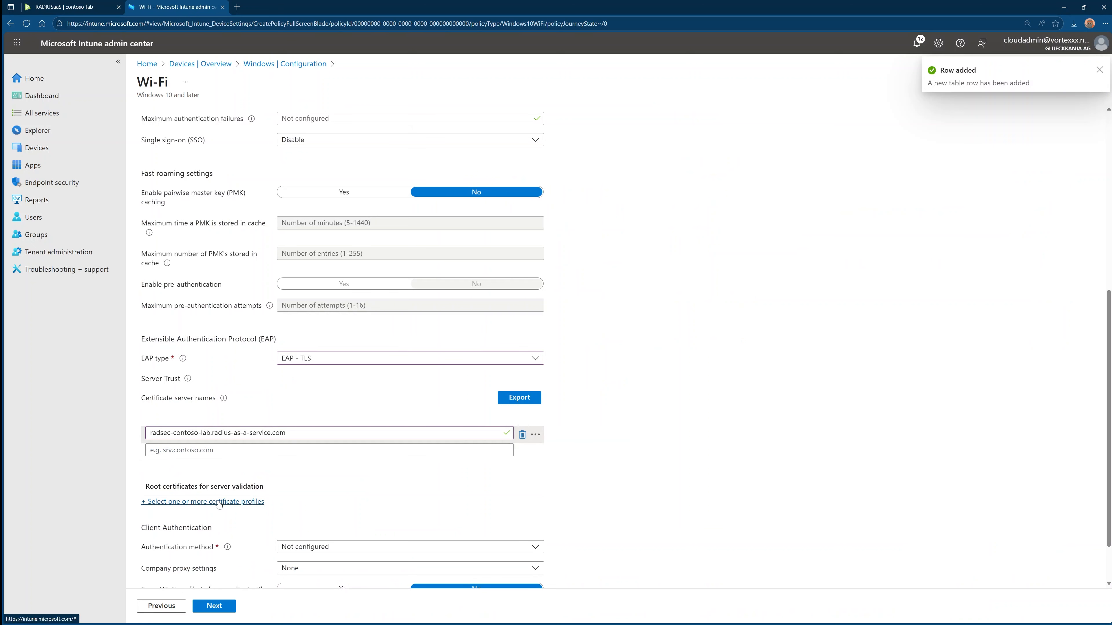
Add the Contoso-Lab Cloud PKI Root CA profile as the root certificate for server validation
left_click(202, 502)
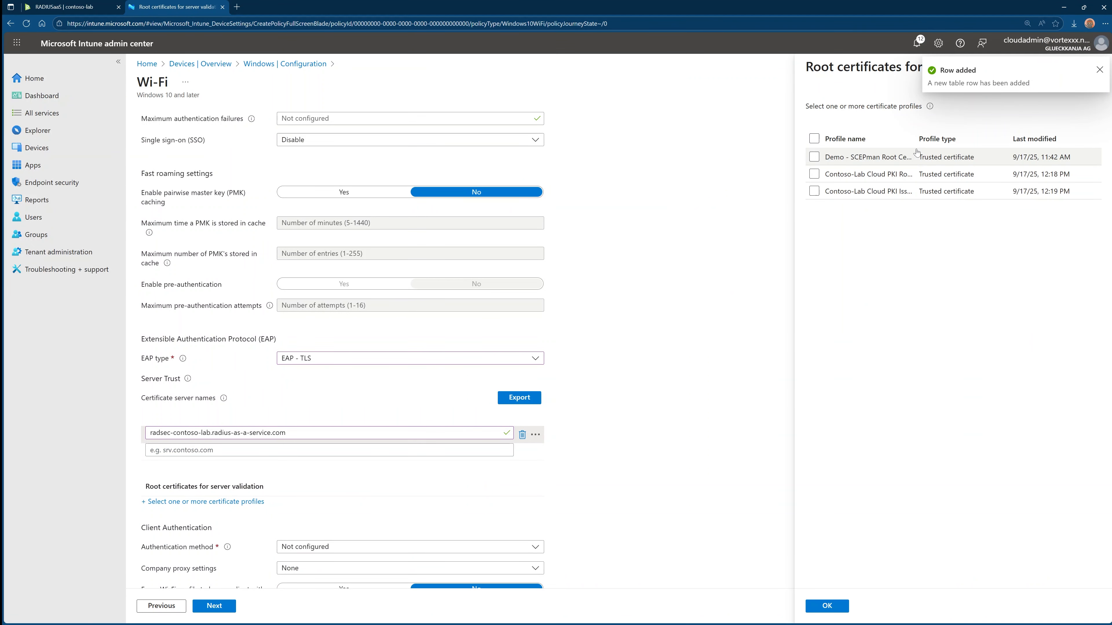
left_click_drag(914, 138, 935, 139)
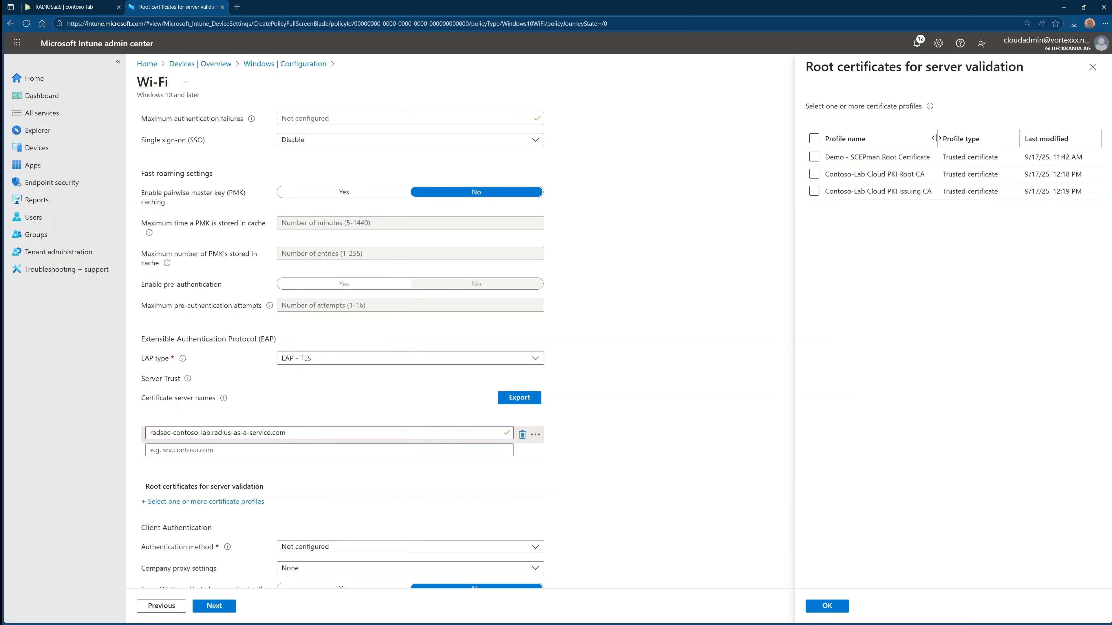
left_click(912, 177)
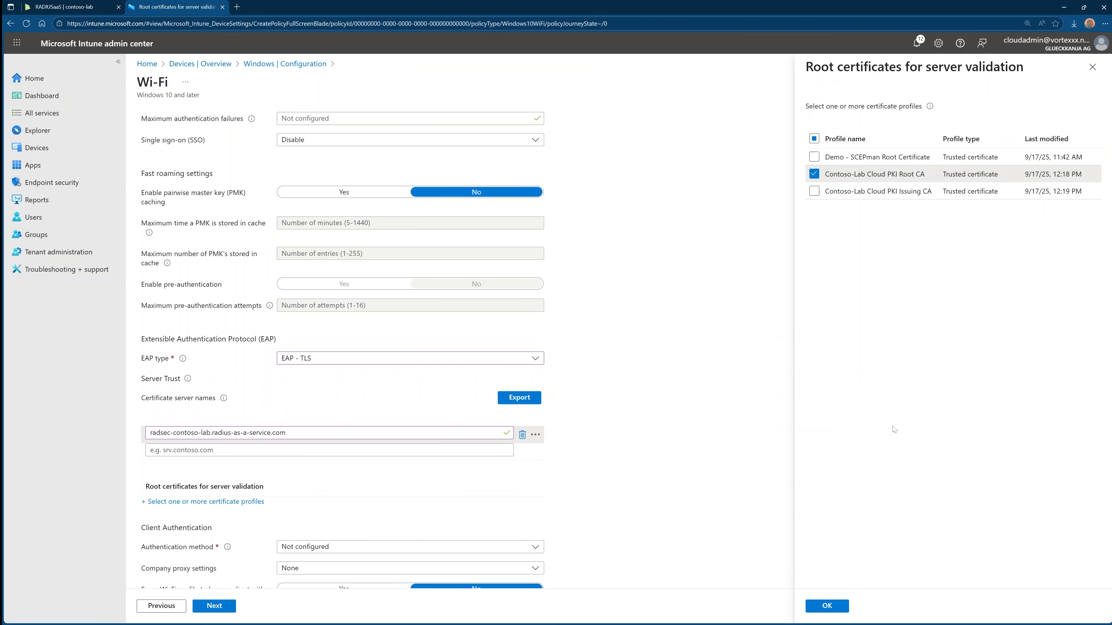
left_click(826, 607)
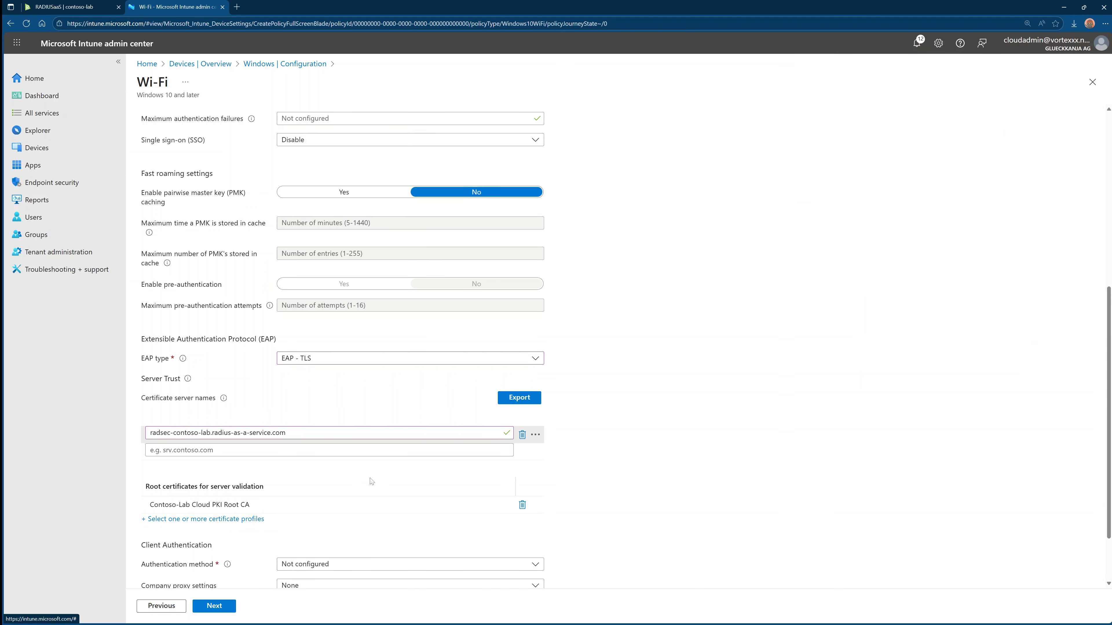
Set client authentication to SCEP certificate and select the Contoso-Lab SCEP Device Certificate profile as the identity certificate
scroll(369, 480, "down", 2)
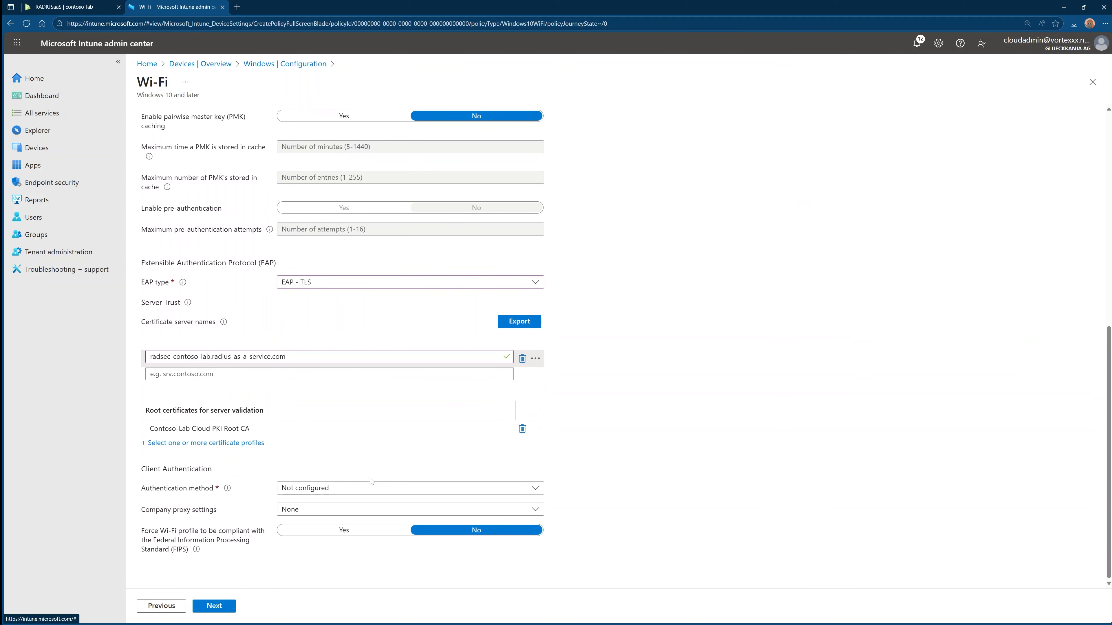
left_click(341, 491)
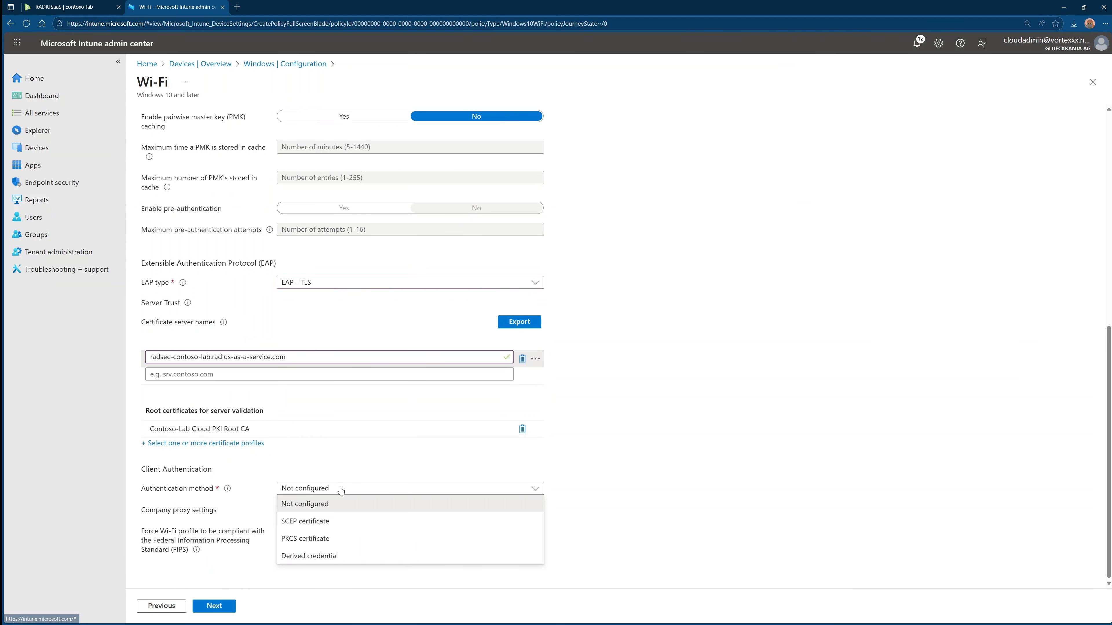
left_click(331, 524)
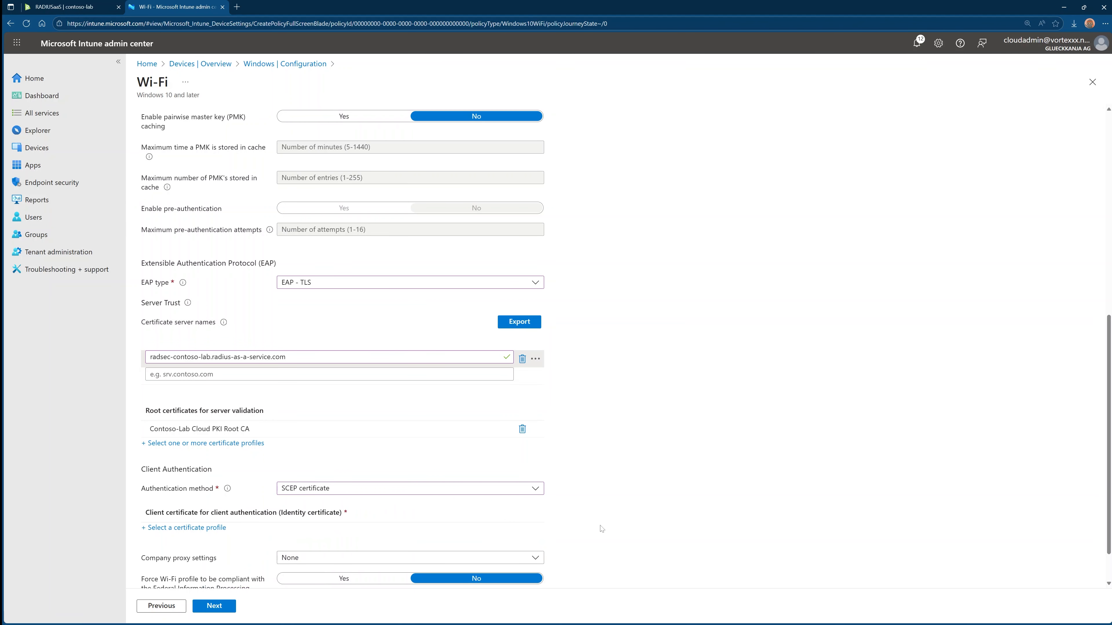
scroll(263, 494, "down", 1)
left_click(207, 480)
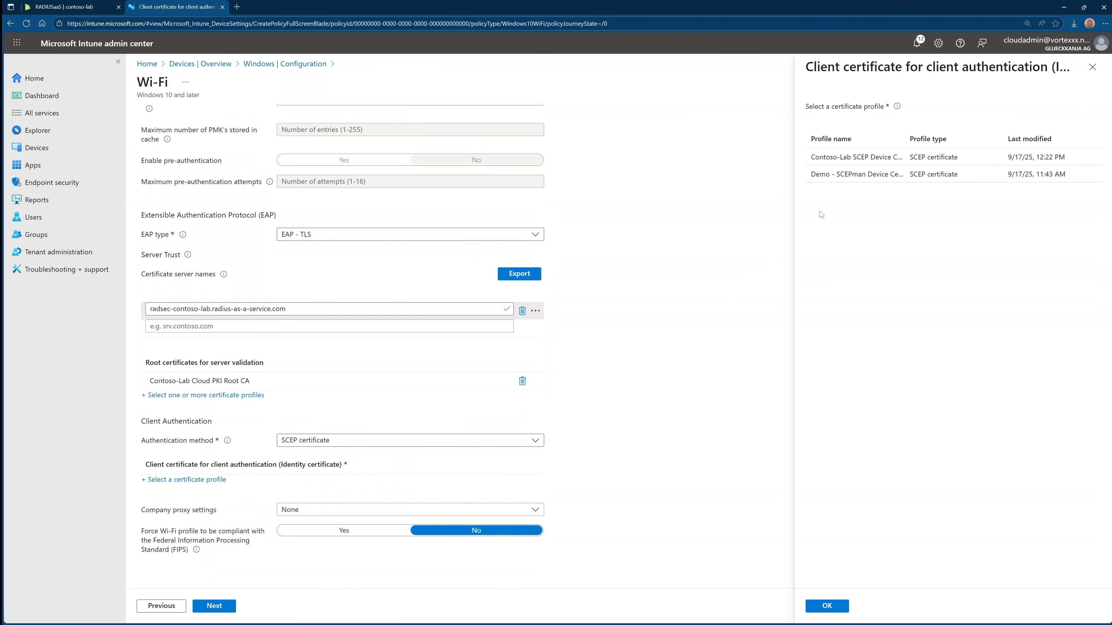
left_click_drag(904, 139, 939, 139)
left_click(867, 157)
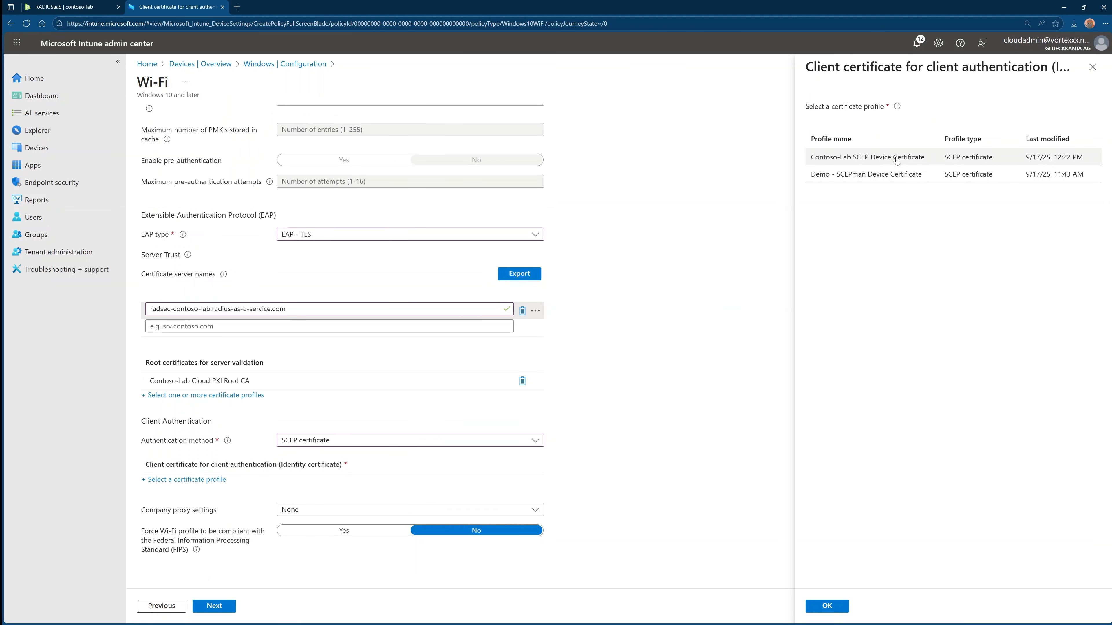
left_click(827, 606)
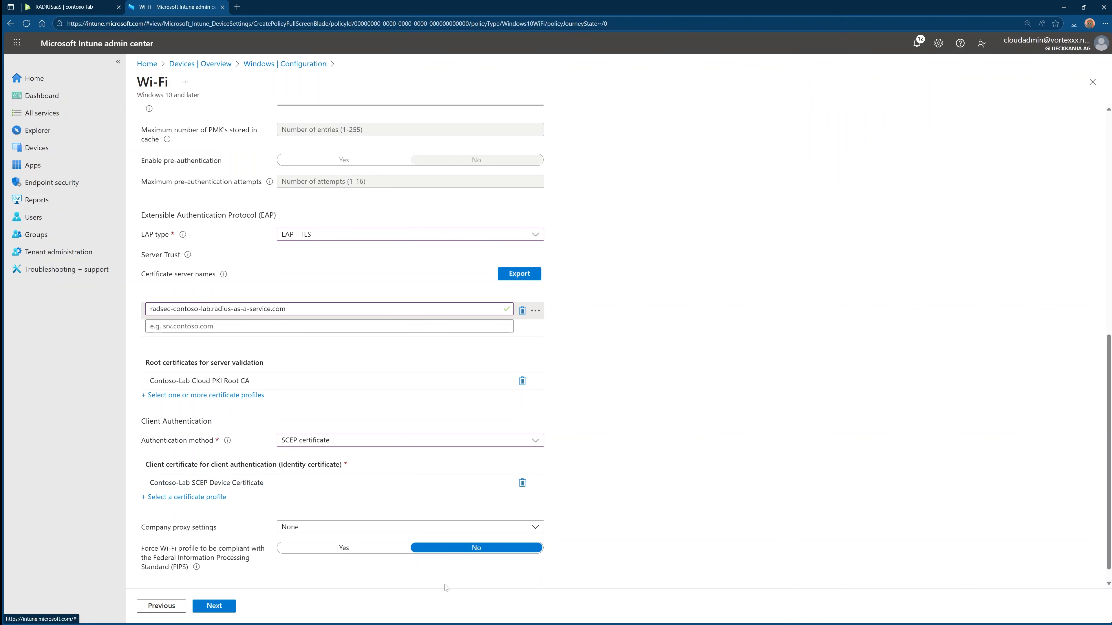
Assign the Wi-Fi profile to the Contoso Cloud PKI group as an included group
left_click(225, 606)
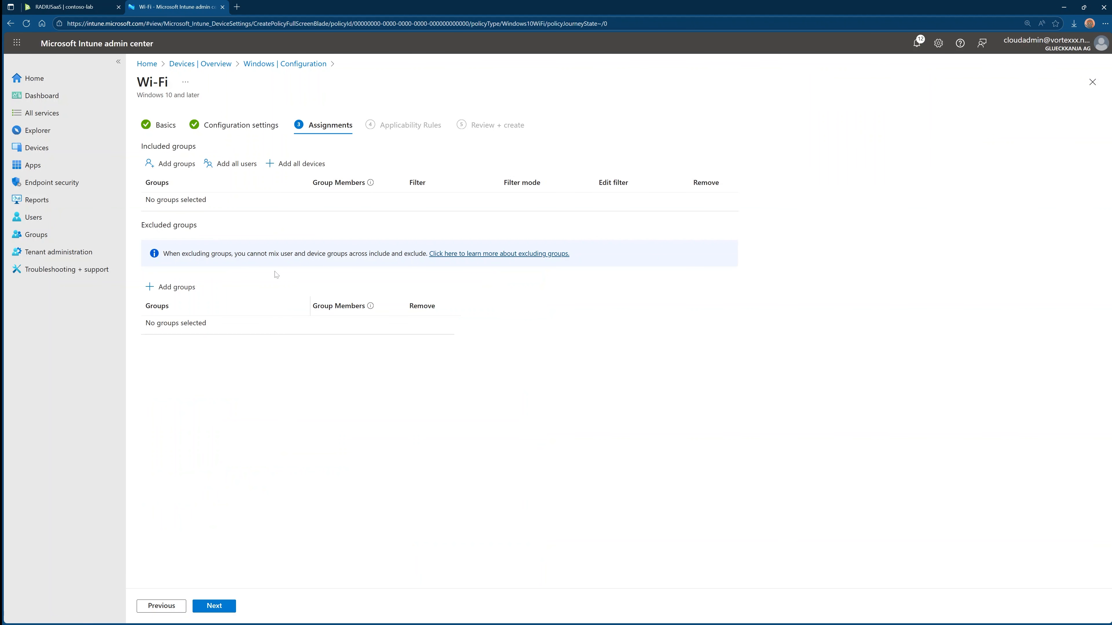
left_click(160, 163)
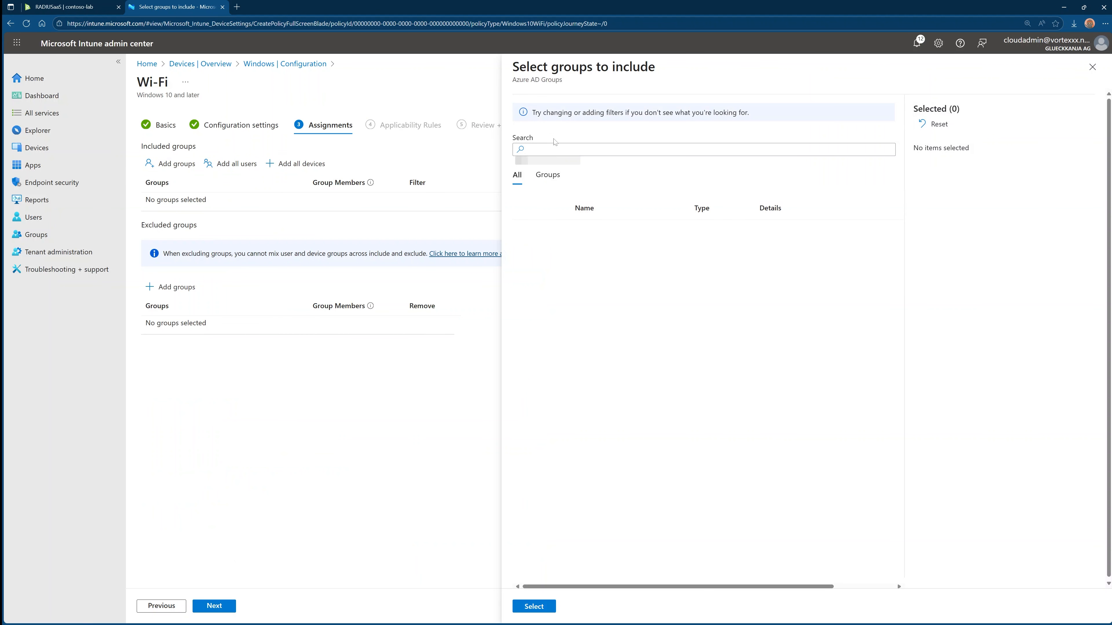
type("COntoso")
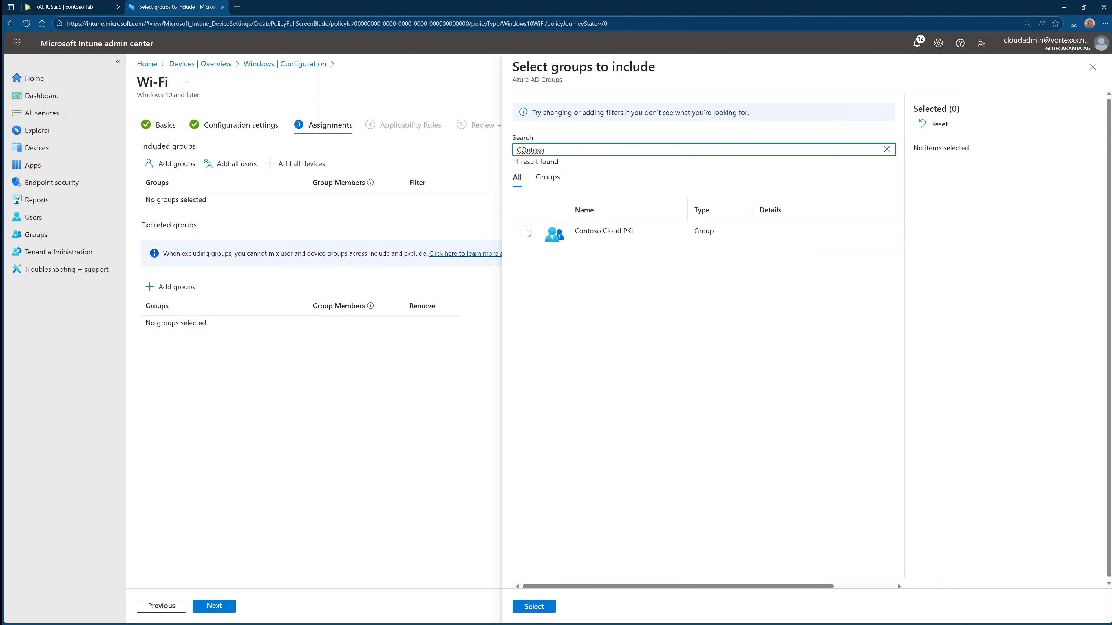
left_click(524, 231)
left_click(526, 232)
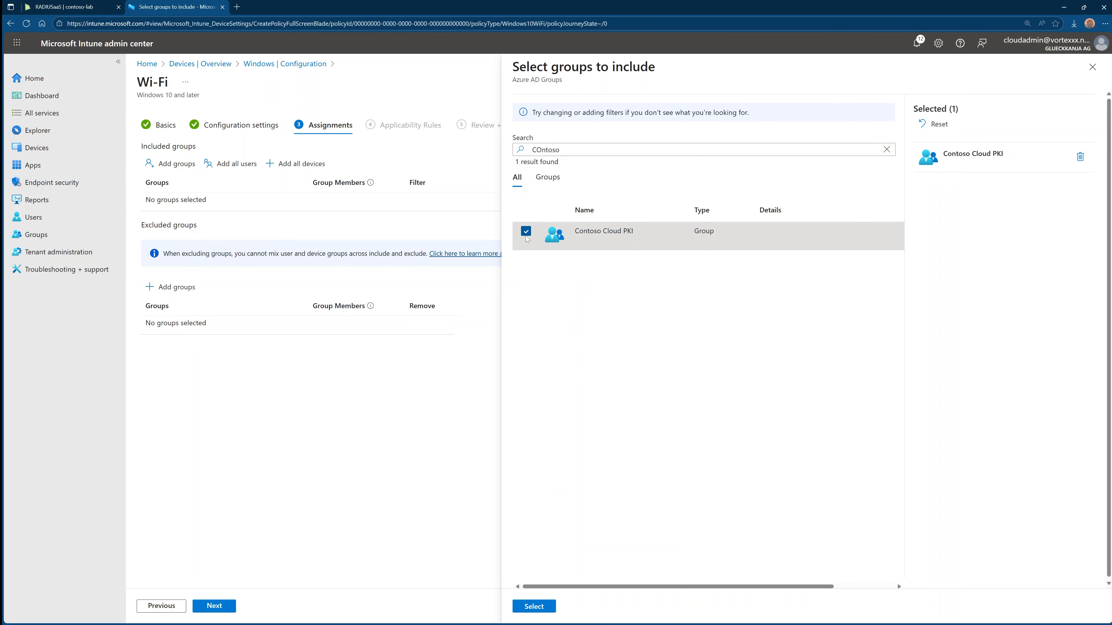
left_click(535, 608)
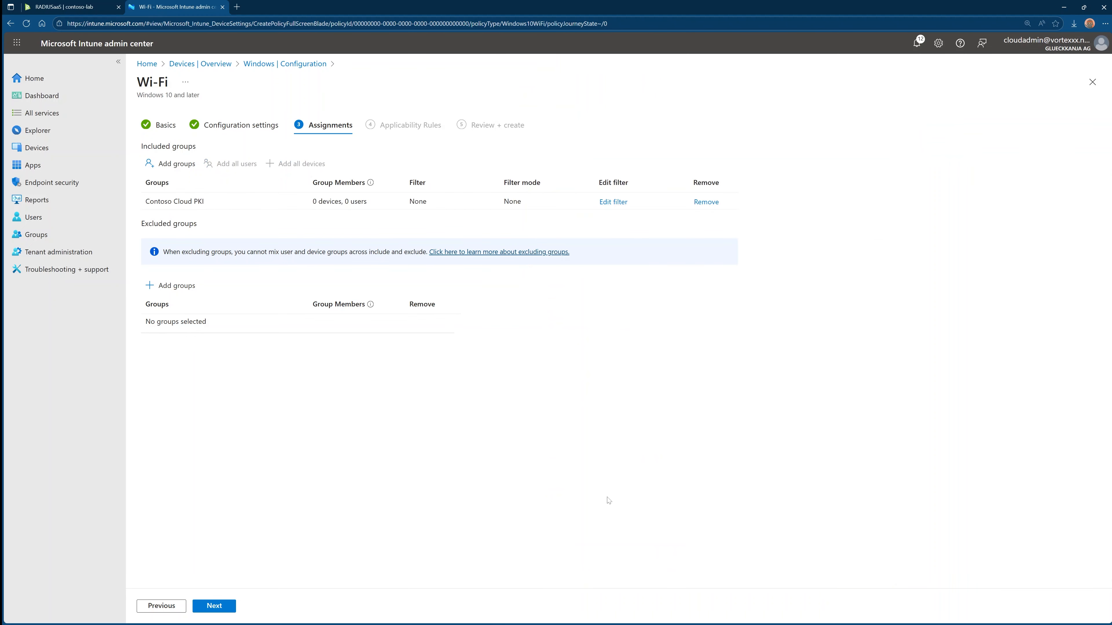
Create the Wi-Fi profile without applicability rules and refresh the Windows configuration policy list
left_click(219, 609)
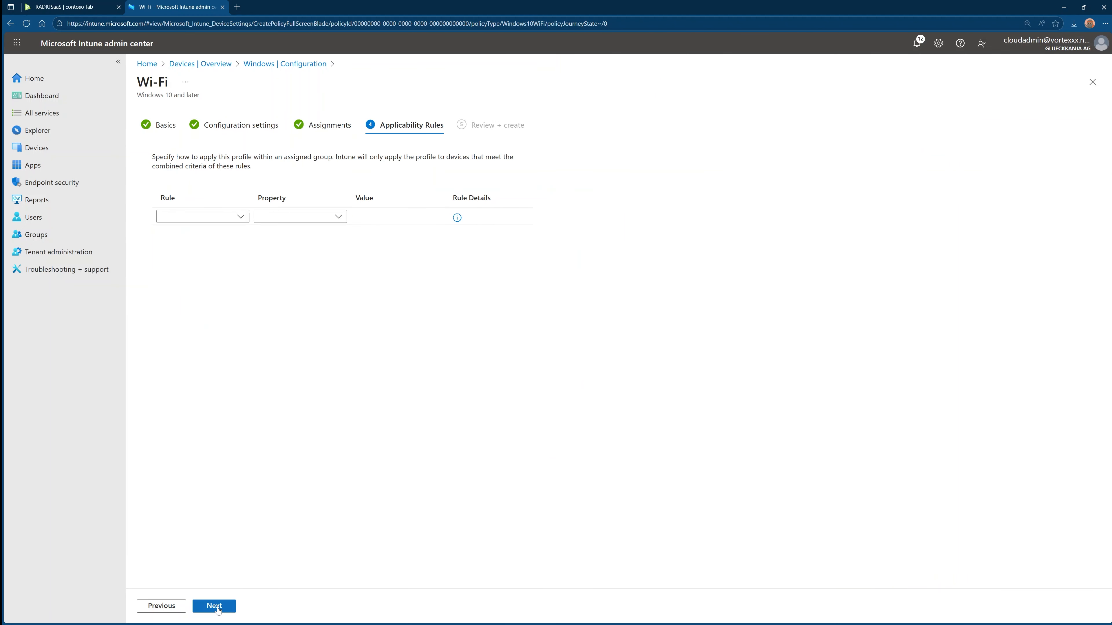
left_click(218, 607)
left_click(218, 607)
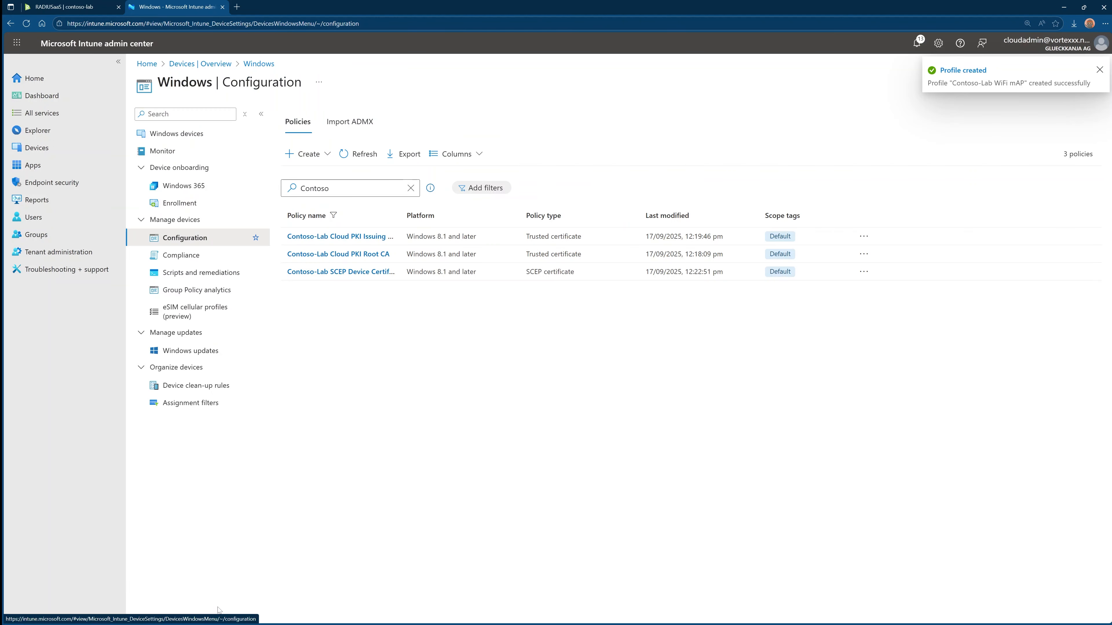
left_click(358, 154)
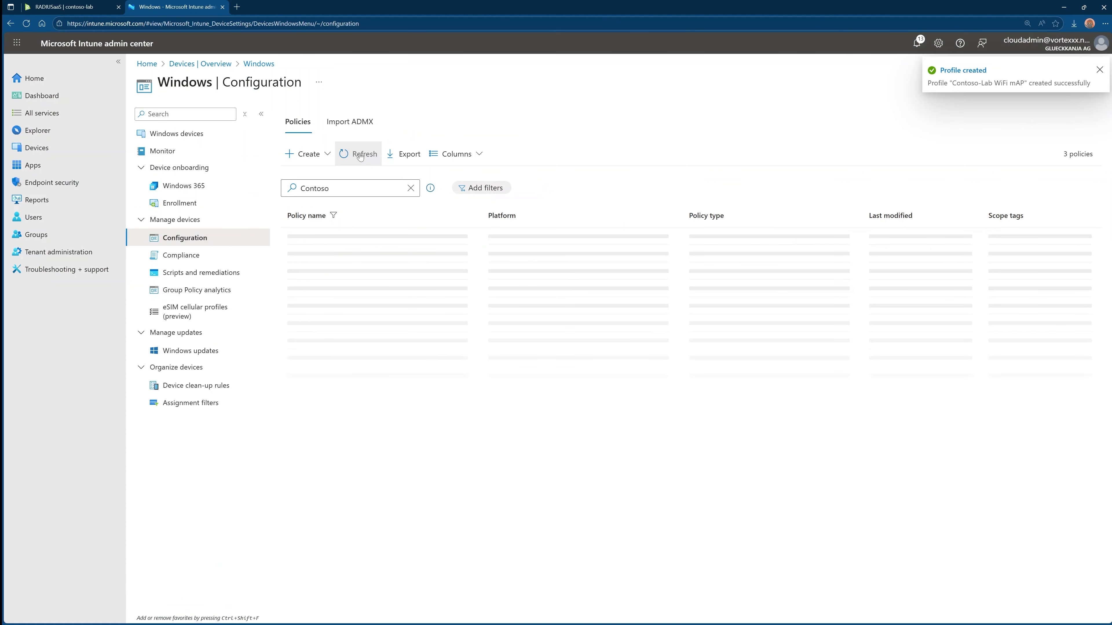